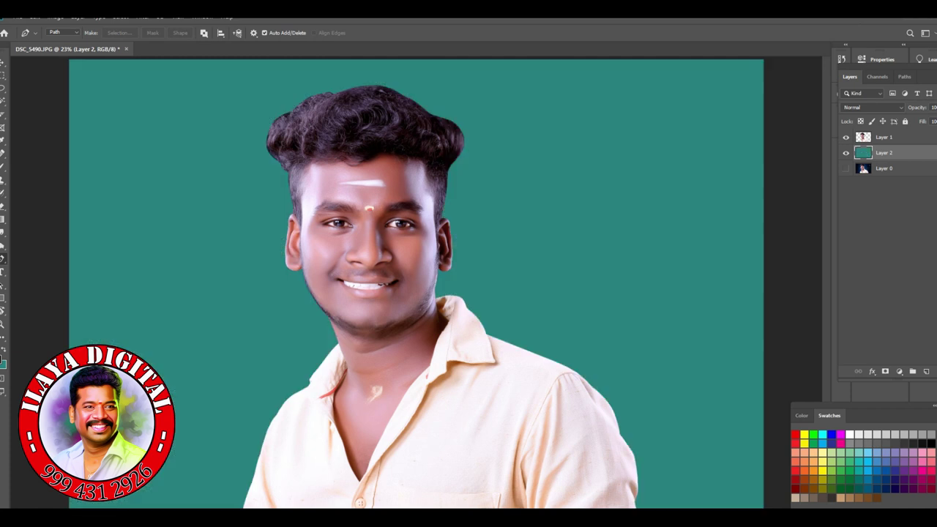
Step: Recolour the teal background on Layer 2 to dark slate blue using Hue/Saturation with the hue at +28
key("ctrl+u")
key("shift+Up")
key("shift+Up")
key("shift+Up")
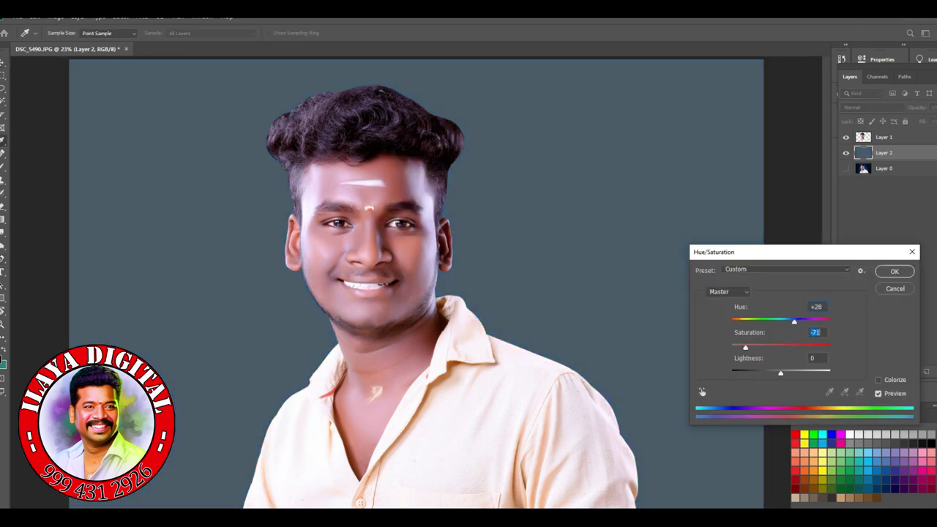
key("Return")
Step: Duplicate Layer 1 and open the copy in the Camera Raw filter
key("v")
key("ctrl+n")
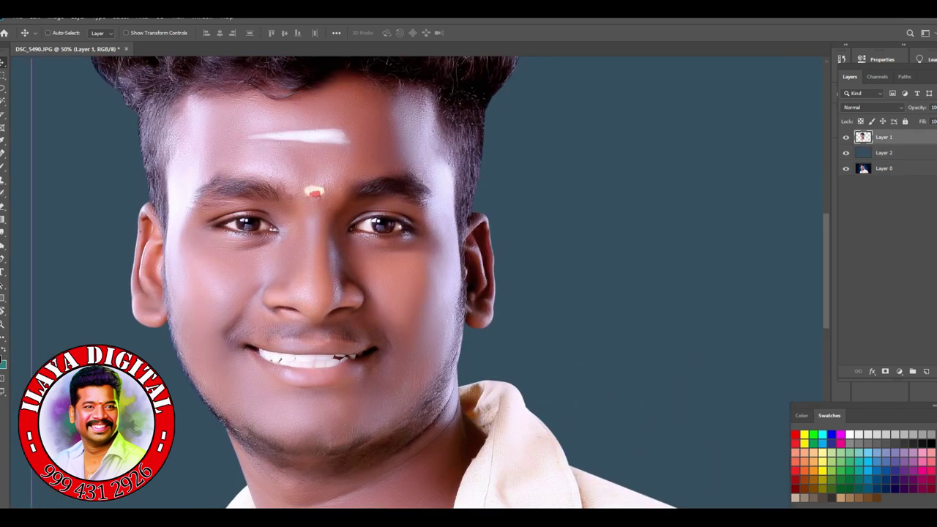
key("alt+i")
key("Escape")
key("alt+space")
key("Escape")
key("alt+t")
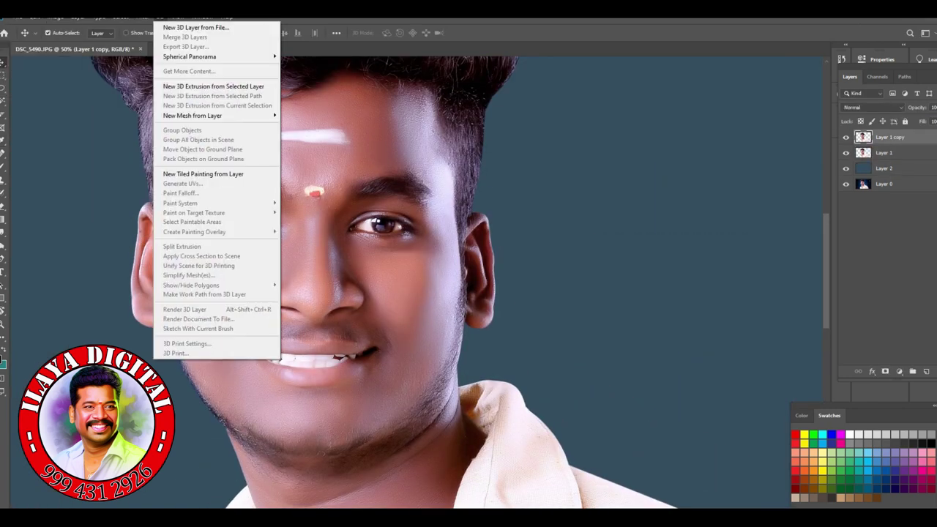
key("ctrl+shift+a")
key("ctrl+plus")
key("ctrl+plus")
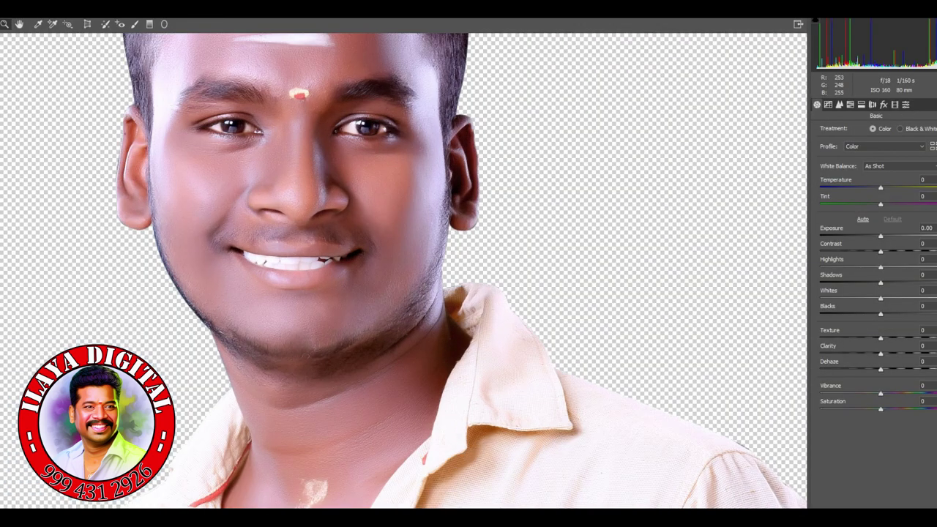
Step: Set the Camera Raw temperature to +5, tint to +1 and exposure to -0.25
type("5")
key("Tab")
type("1")
key("Tab")
type("0.5")
key("Return")
type("-0.25")
key("Tab")
Step: Set contrast to +78, highlights to +13, shadows to +9, whites to +33 and blacks to +38
type("78")
key("Tab")
type("13")
key("Return")
type("9")
key("Tab")
type("33")
key("Tab")
type("38")
key("Tab")
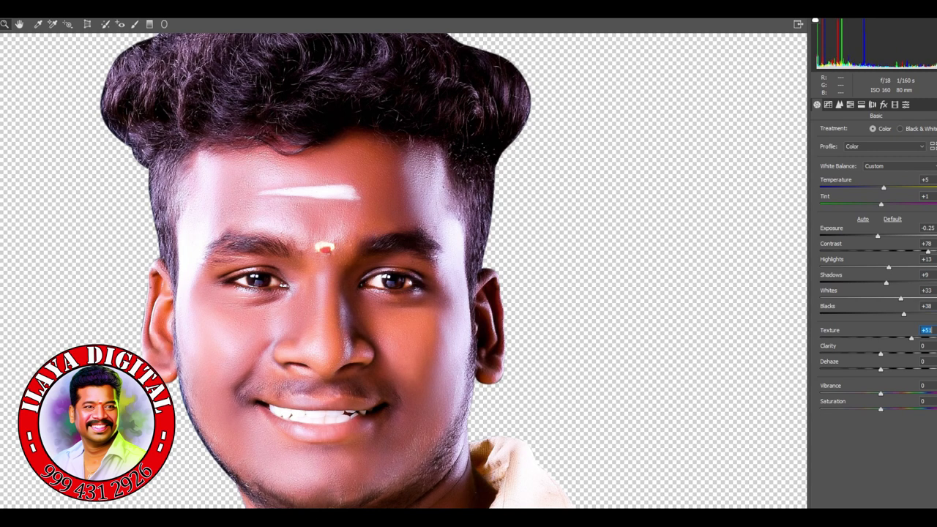
Step: Set texture to +33, raise the clarity, and apply the Camera Raw adjustments to the layer copy
type("51")
key("ctrl+plus")
type("33")
key("Tab")
type("19")
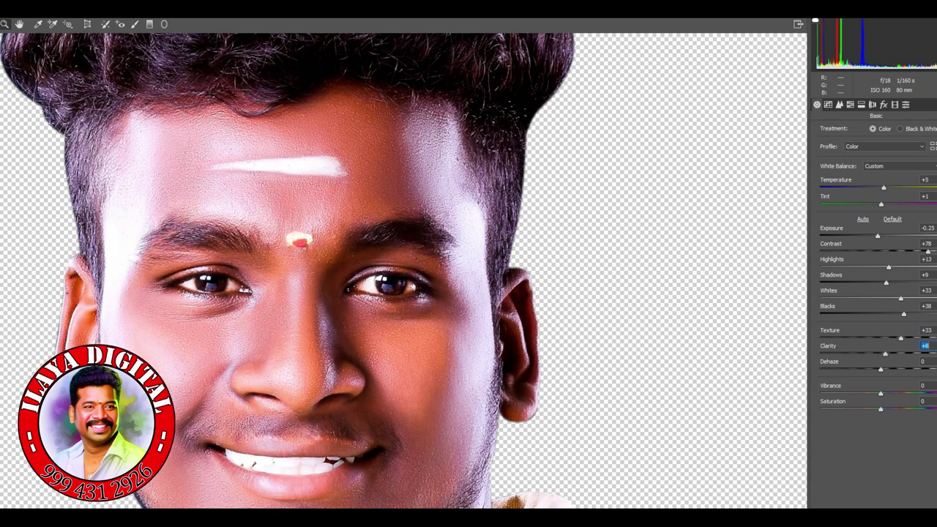
key("Tab")
type("33")
key("Return")
key("Tab")
key("Return")
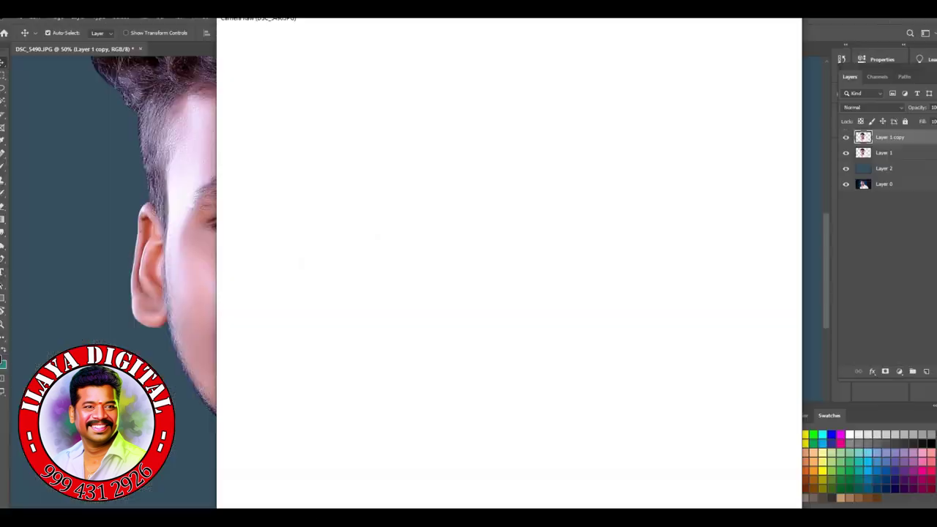
key("F2")
key("Return")
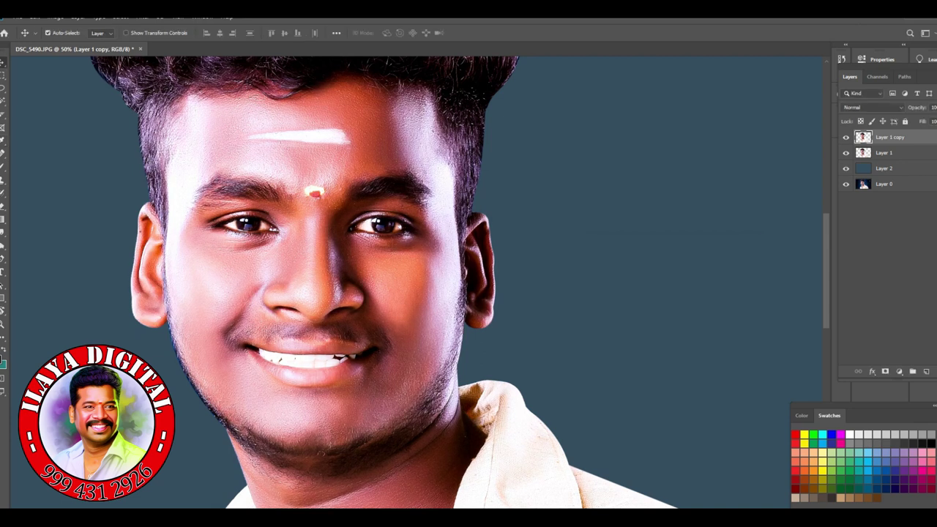
Step: Lasso the shadowed side of the face with a feathered edge and brighten it in Levels with a white input of 197
key("ctrl+minus")
key("ctrl+minus")
key("l")
key("ctrl+plus")
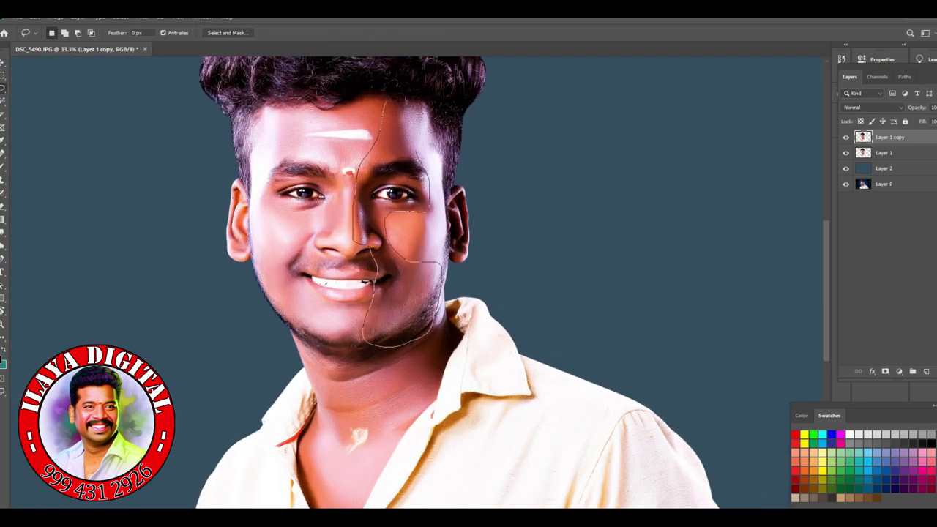
key("shift+F6")
key("Return")
key("ctrl+plus")
key("ctrl+l")
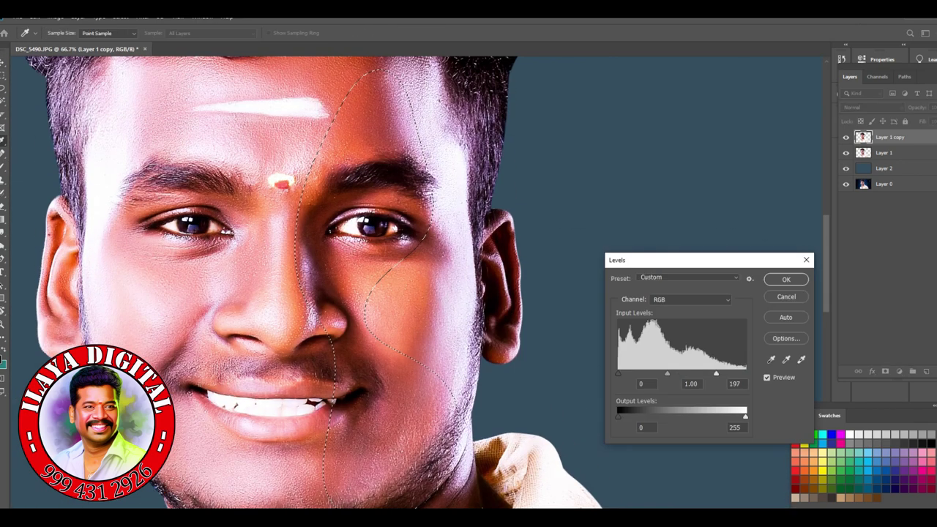
key("Return")
key("ctrl+minus")
Step: Select the lips with a feathered outline and shift their midtone colour balance to +11 red, then deselect
key("ctrl+plus")
key("ctrl+plus")
mouse_move(175, 268)
left_mouse_down()
mouse_move(436, 272)
mouse_move(177, 269)
left_mouse_up()
key("shift+F5")
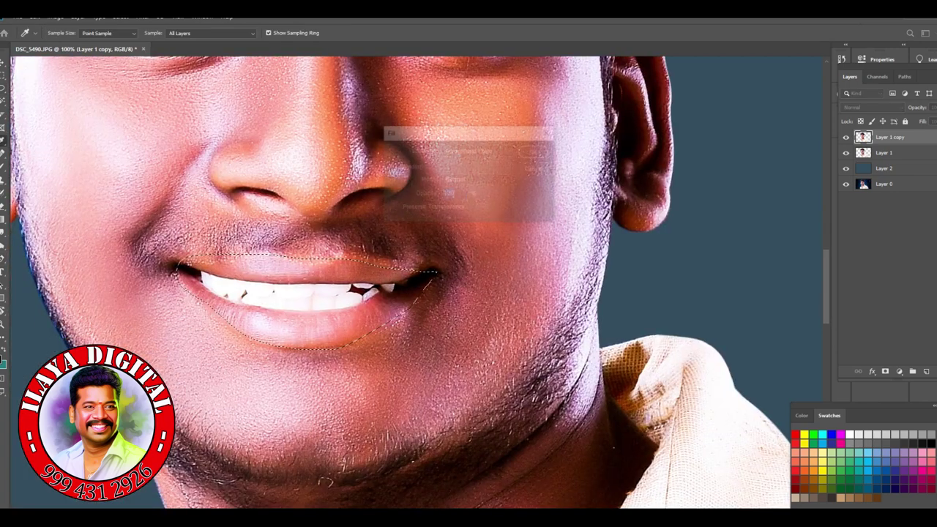
key("Return")
key("ctrl+b")
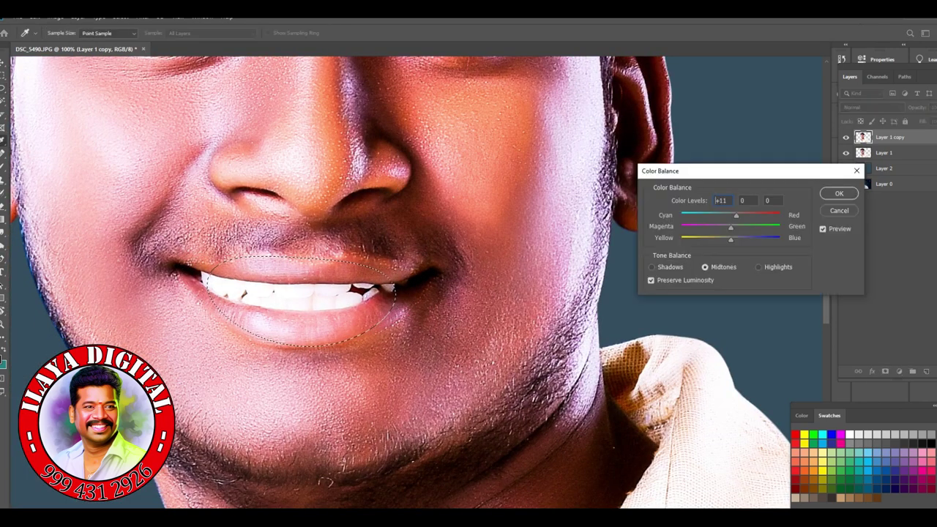
key("Return")
key("ctrl+d")
Step: Lasso the skin of the neck and chest, feather the selection, and open Color Balance for it
key("l")
key("ctrl+minus")
key("ctrl+minus")
key("ctrl+minus")
key("ctrl+plus")
key("ctrl+plus")
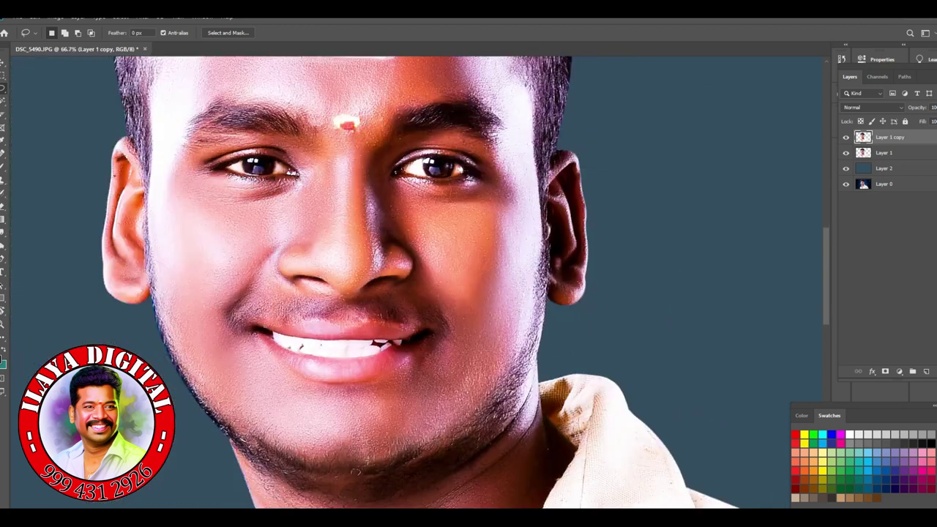
key("ctrl+minus")
mouse_move(377, 465)
left_mouse_down()
mouse_move(483, 80)
mouse_move(586, 198)
mouse_move(468, 494)
left_mouse_up()
key("shift+F6")
key("Return")
key("ctrl+b")
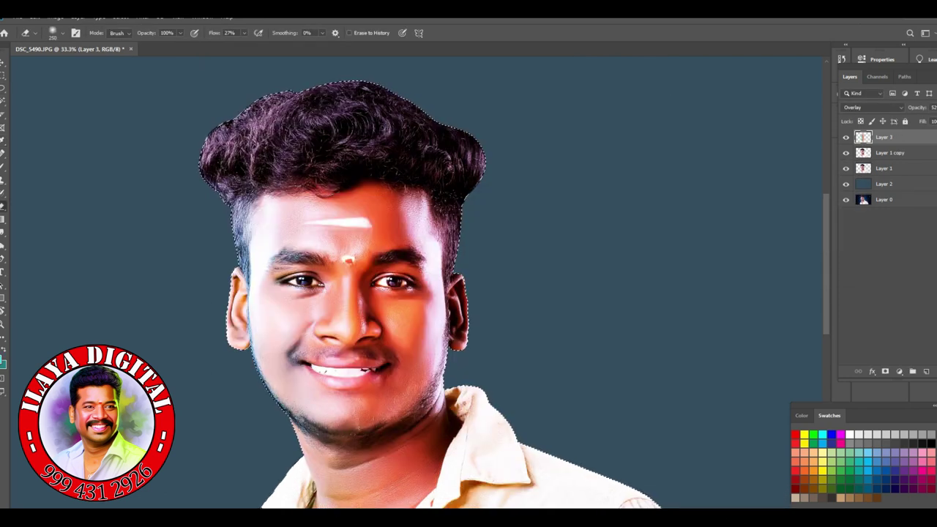
Step: Add a new layer and paint the selected hair with soft teal, magenta and yellow areas
key("ctrl+shift+alt+n")
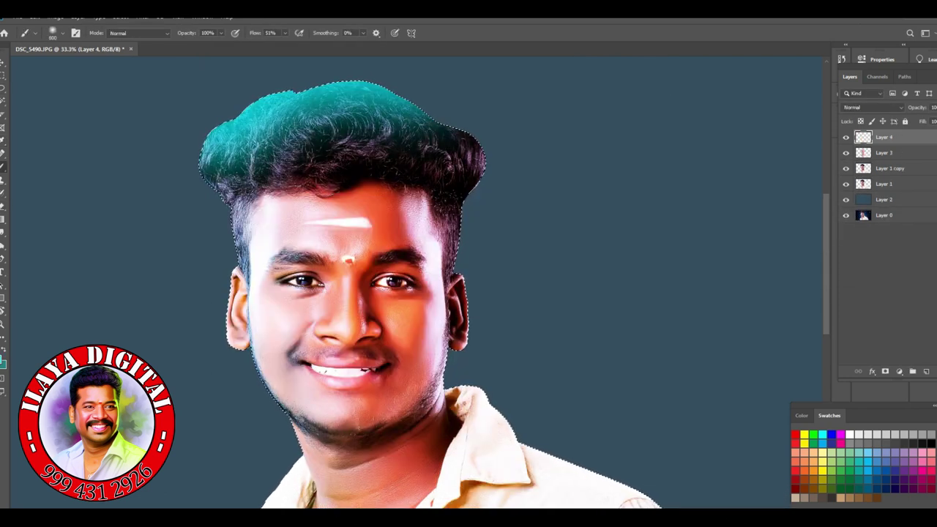
left_click_drag(410, 118, 469, 168)
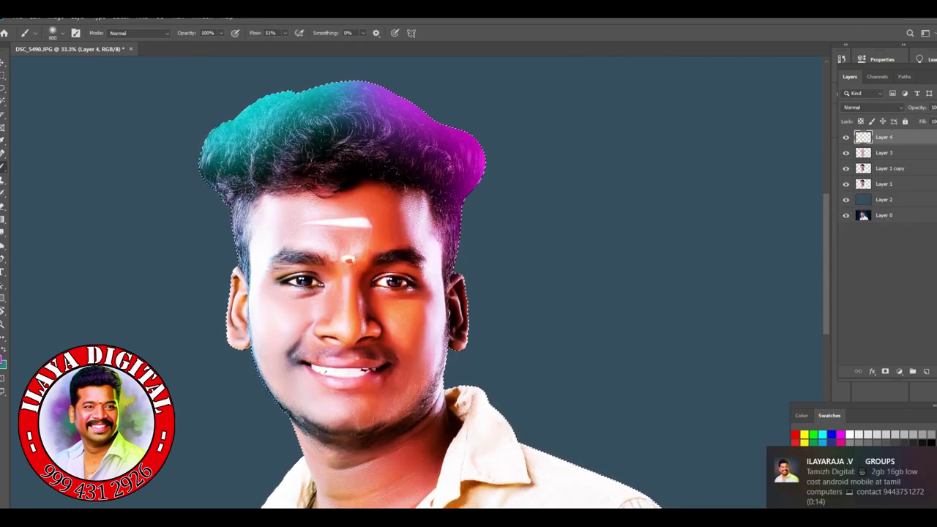
left_click_drag(293, 146, 395, 131)
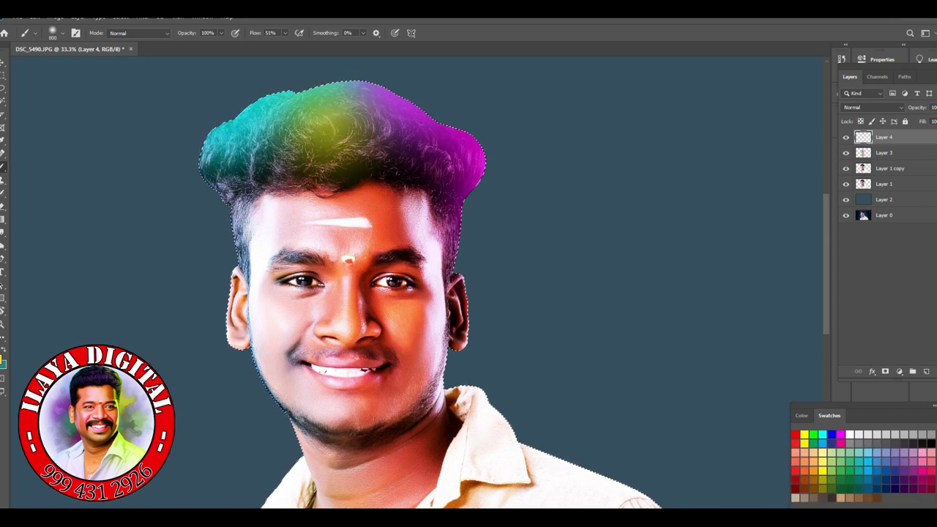
Step: Add blue to the hair's outer edge and set Layer 4 to Vivid Light blending at 38% opacity
left_click(871, 107)
key("Return")
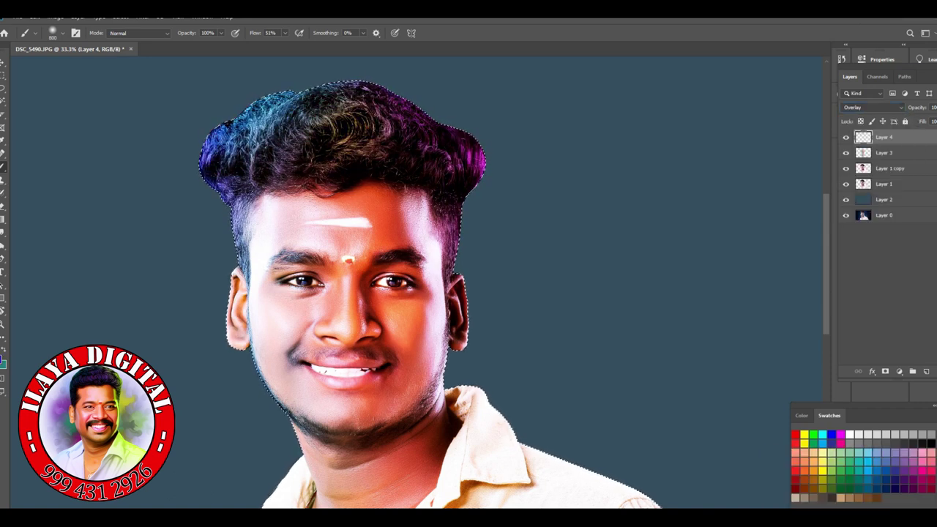
left_click(871, 107)
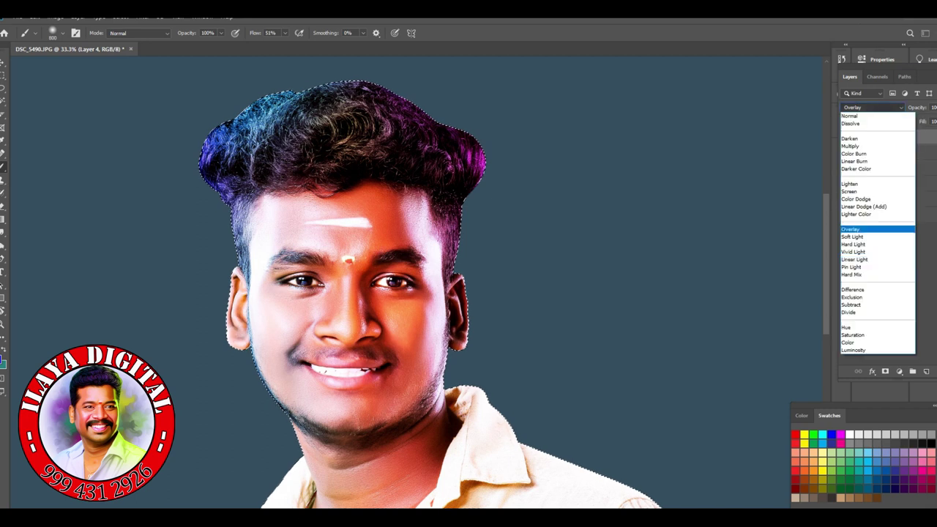
left_click(871, 132)
left_click(934, 107)
left_click_drag(929, 120, 916, 119)
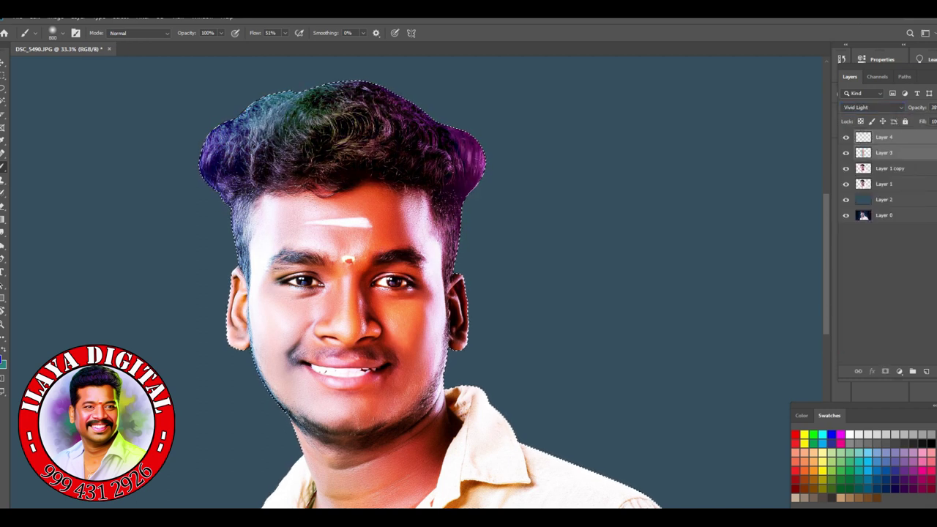
Step: Merge Layer 4, Layer 3 and Layer 1 copy into one sharpened layer, and duplicate it with the original hidden
key("ctrl+e")
key("ctrl+j")
left_click(141, 16)
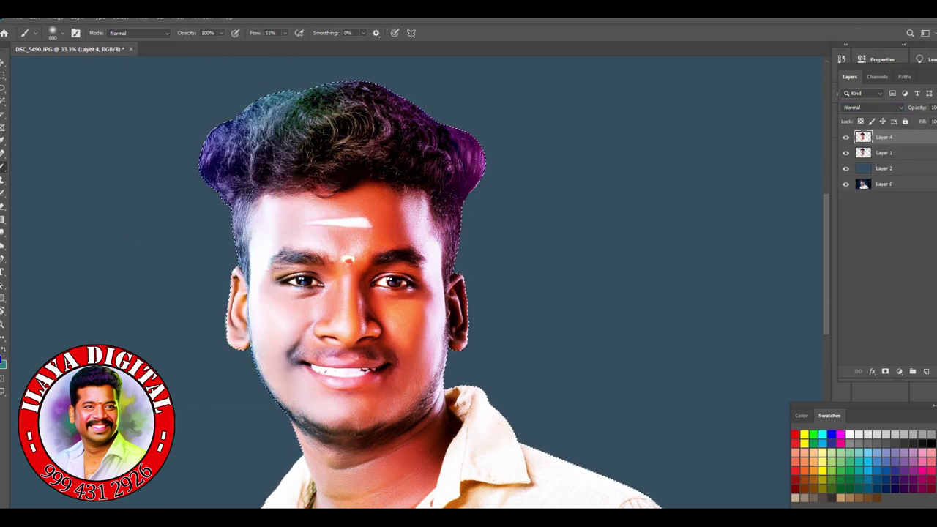
mouse_move(190, 186)
left_click(300, 233)
key("Return")
Step: Smudge the pale side of the forehead smooth up to the hairline, lowering the Smudge strength to 40%
key("r")
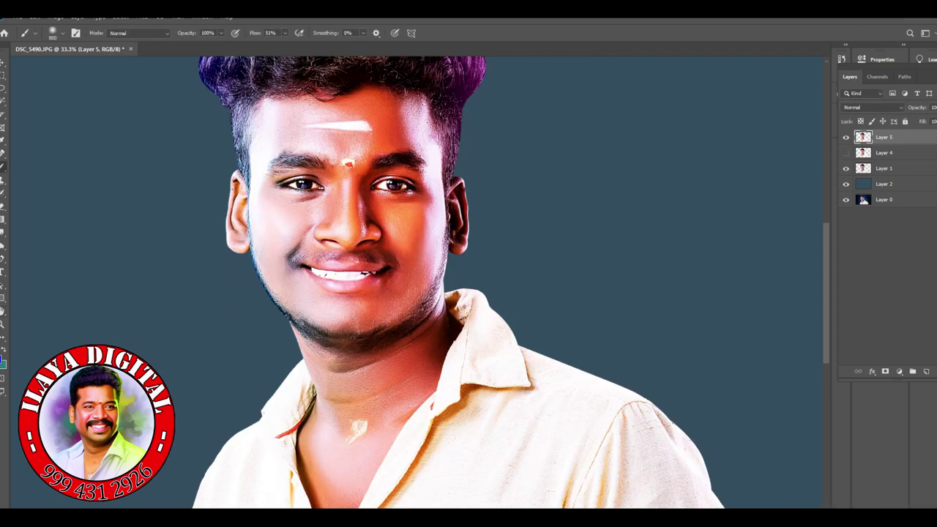
scroll(266, 251, "up", 5)
left_click_drag(267, 234, 267, 44)
scroll(424, 282, "up", 2)
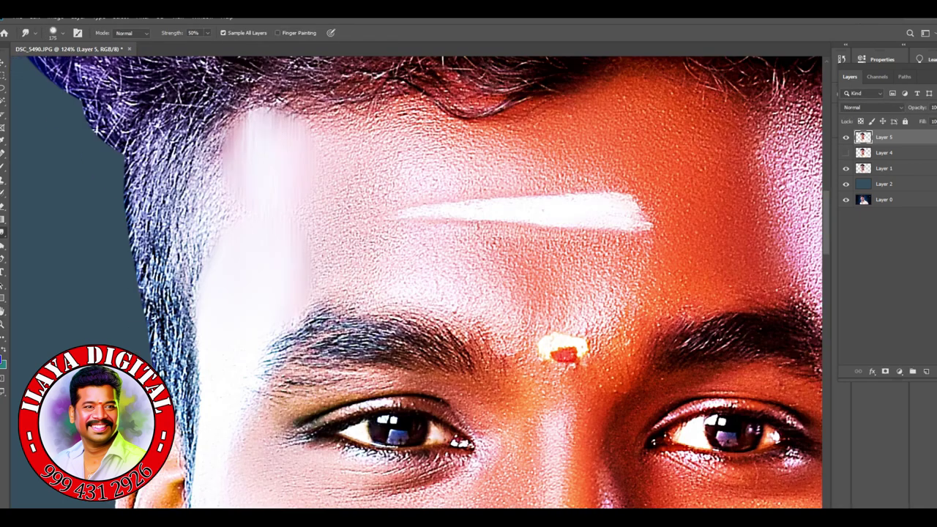
left_click_drag(337, 212, 337, 95)
left_click_drag(392, 205, 392, 93)
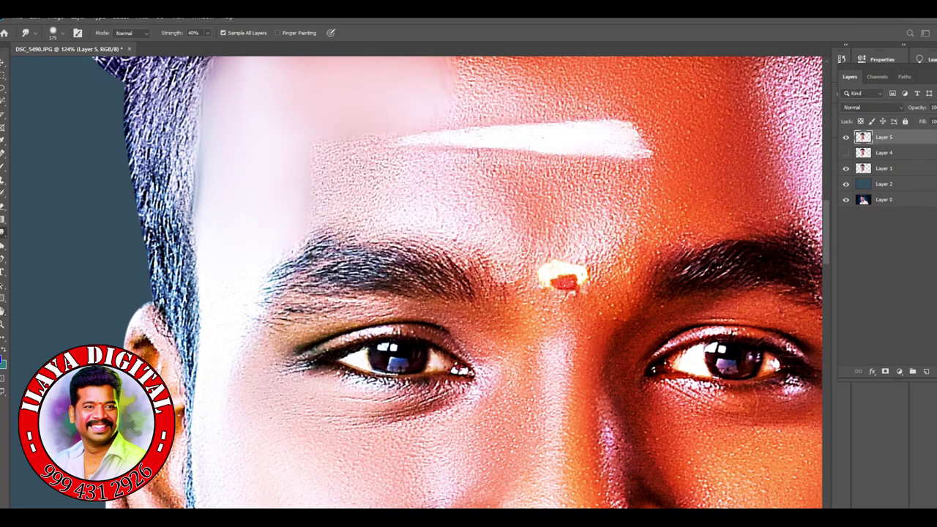
scroll(417, 282, "down", 3)
scroll(418, 282, "up", 4)
Step: Smudge the rest of the forehead skin smooth around the white mark and down to the eyebrow
left_click_drag(476, 219, 717, 190)
left_click_drag(732, 241, 717, 128)
left_click_drag(585, 293, 431, 282)
mouse_move(630, 249)
left_mouse_down()
mouse_move(615, 132)
mouse_move(513, 161)
left_mouse_up()
scroll(417, 281, "down", 2)
left_click_drag(186, 315, 352, 241)
left_click_drag(337, 351, 440, 249)
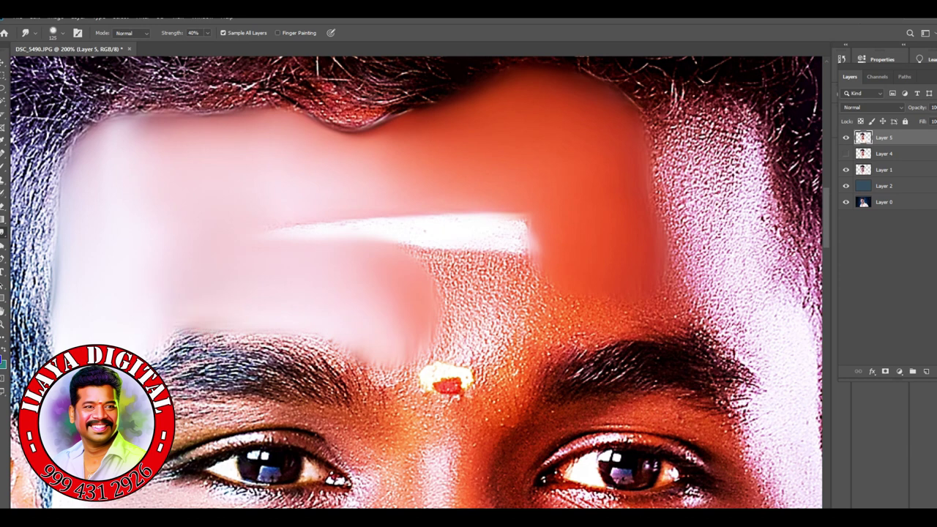
Step: Smudge away the white forehead mark and smooth the skin between the eyebrows and toward the reddish temple
left_click_drag(279, 220, 403, 234)
mouse_move(454, 366)
left_mouse_down()
mouse_move(556, 293)
mouse_move(645, 308)
left_mouse_up()
left_click_drag(659, 124, 673, 315)
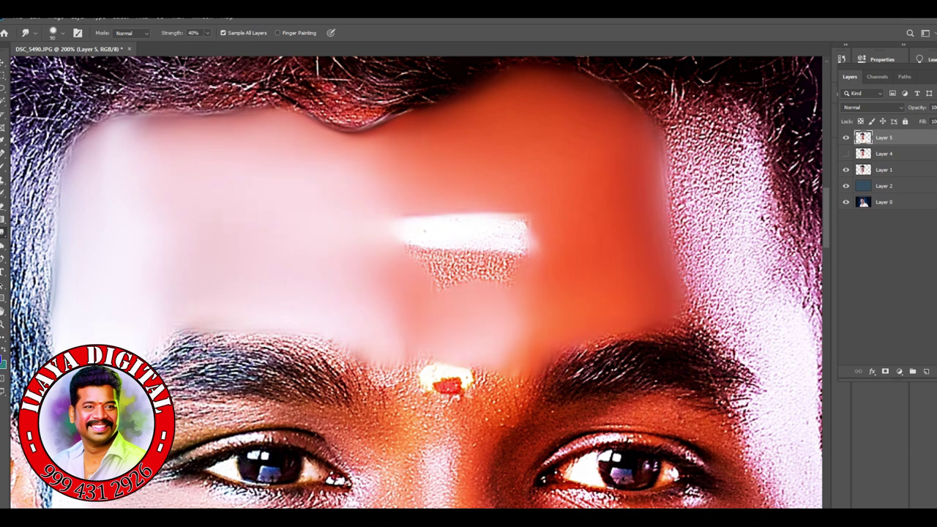
left_click_drag(527, 242, 403, 242)
left_click_drag(512, 191, 381, 234)
left_click_drag(538, 139, 396, 234)
left_click_drag(425, 330, 366, 147)
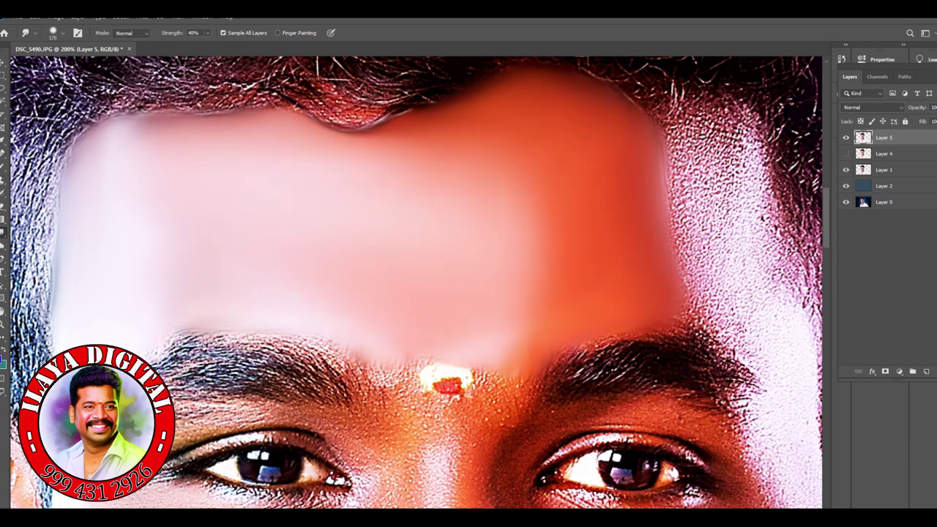
Step: Smudge the pale temple strip beside the reddish forehead down past the outer end of the eyebrow
scroll(439, 293, "right", 5)
left_click_drag(505, 168, 424, 220)
left_click_drag(513, 359, 446, 308)
scroll(439, 293, "down", 2)
scroll(418, 281, "down", 10)
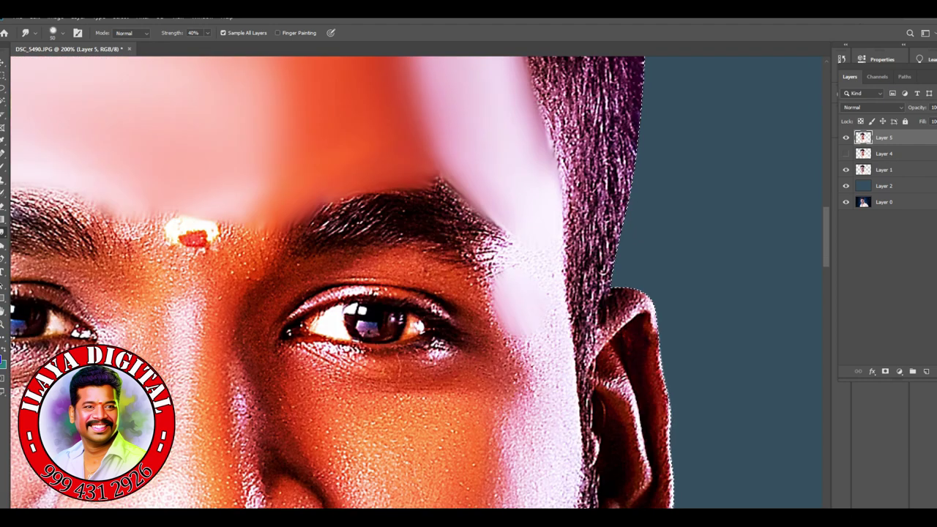
Step: Trace the inner edge of the pale strip from temple to jaw with the Pen tool and convert the path to a selection
scroll(417, 282, "up", 5)
key("p")
scroll(417, 282, "up", 5)
scroll(417, 282, "down", 3)
scroll(417, 282, "down", 3)
key("ctrl+minus")
key("ctrl+Return")
key("r")
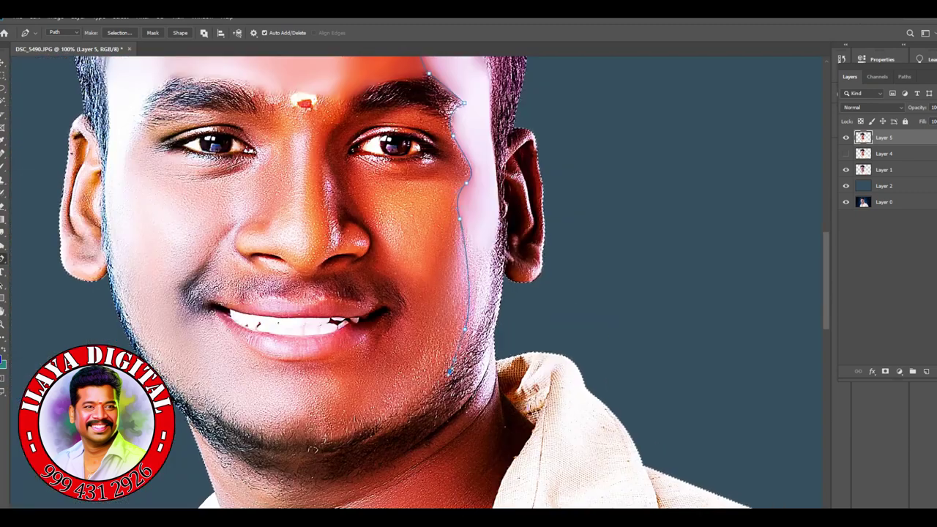
Step: Smudge the pale skin inside the selection smooth from the temple down in front of the ear to the jaw
scroll(418, 281, "up", 4)
key("ctrl+plus")
left_click_drag(374, 220, 373, 151)
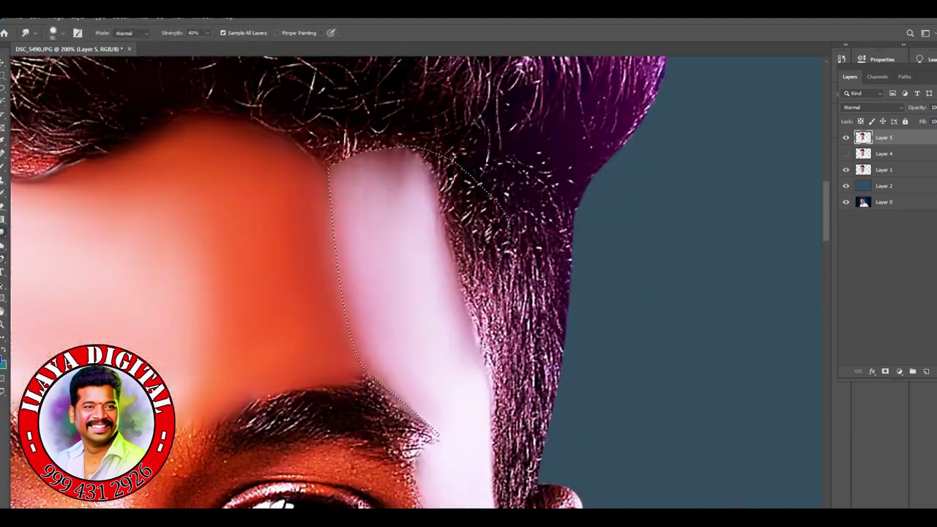
scroll(417, 281, "down", 8)
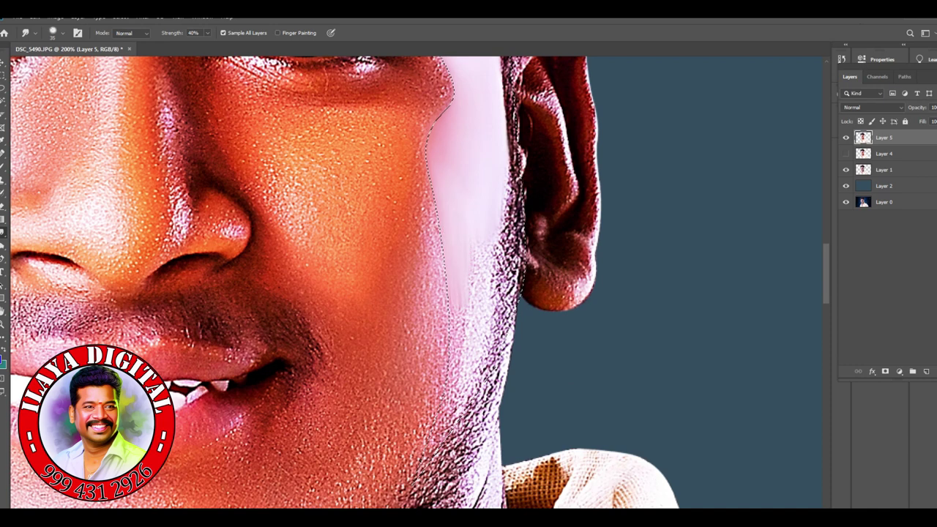
scroll(417, 282, "down", 3)
scroll(417, 282, "up", 2)
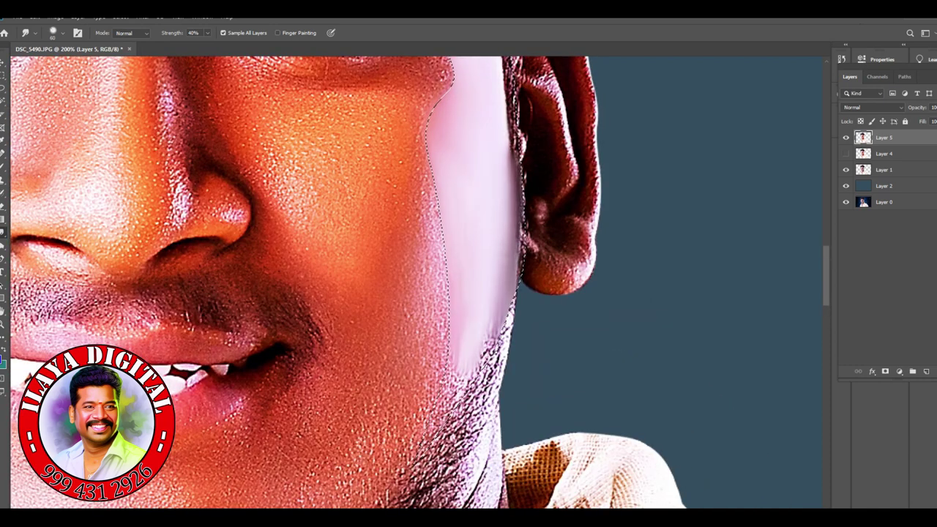
scroll(418, 281, "down", 3)
left_click_drag(476, 278, 417, 370)
Step: Outline the pale opposite side of the face from forehead to jaw with the Pen tool and convert it to a selection
key("ctrl+minus")
key("p")
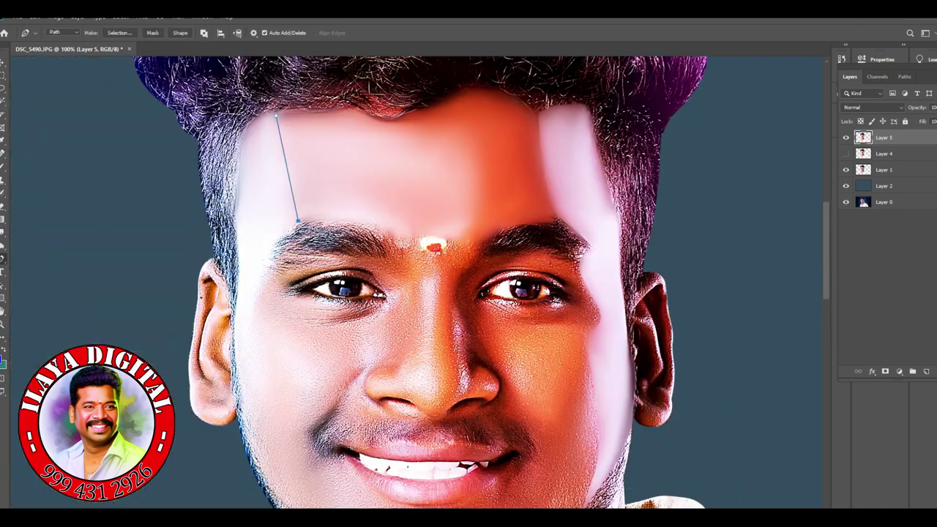
scroll(417, 282, "down", 3)
left_click(366, 440)
key("ctrl+Return")
scroll(417, 282, "up", 2)
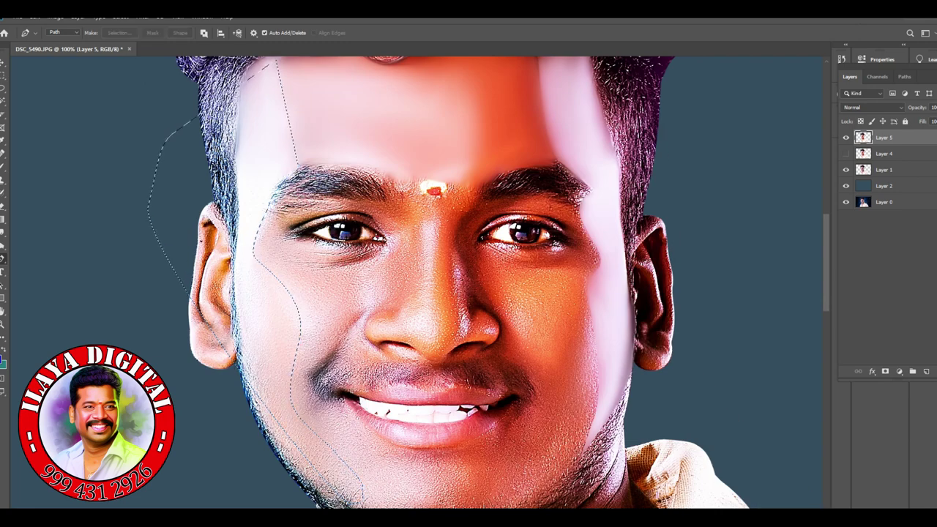
Step: Smudge the pale skin inside the selection smooth from the temple down the cheek towards the jaw at 40% strength
key("ctrl+plus")
key("r")
scroll(418, 282, "down", 5)
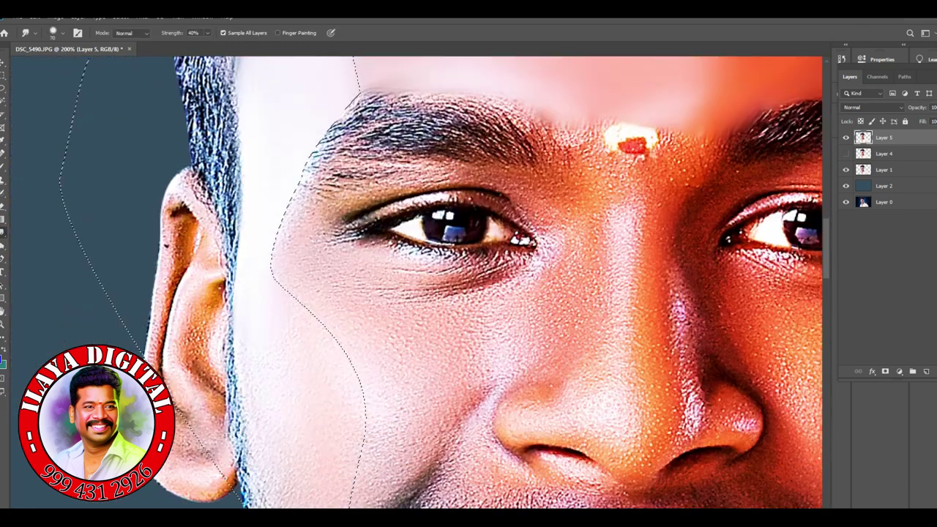
scroll(418, 282, "down", 2)
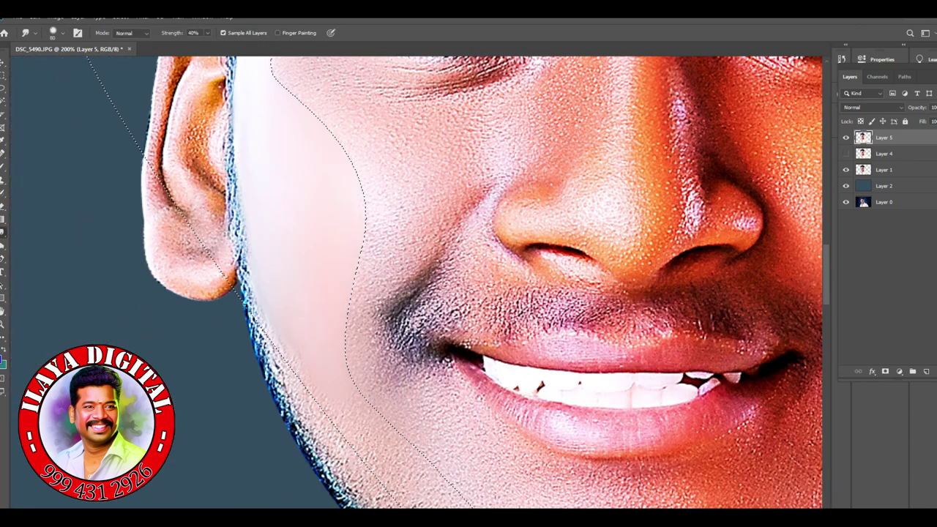
scroll(418, 282, "up", 3)
scroll(418, 282, "down", 2)
Step: Add a new layer on top and smudge the shadowed nose wing smooth around its pink highlight
key("ctrl+0")
key("ctrl+plus")
key("ctrl+plus")
key("ctrl+shift+alt+n")
key("ctrl+plus")
key("ctrl+plus")
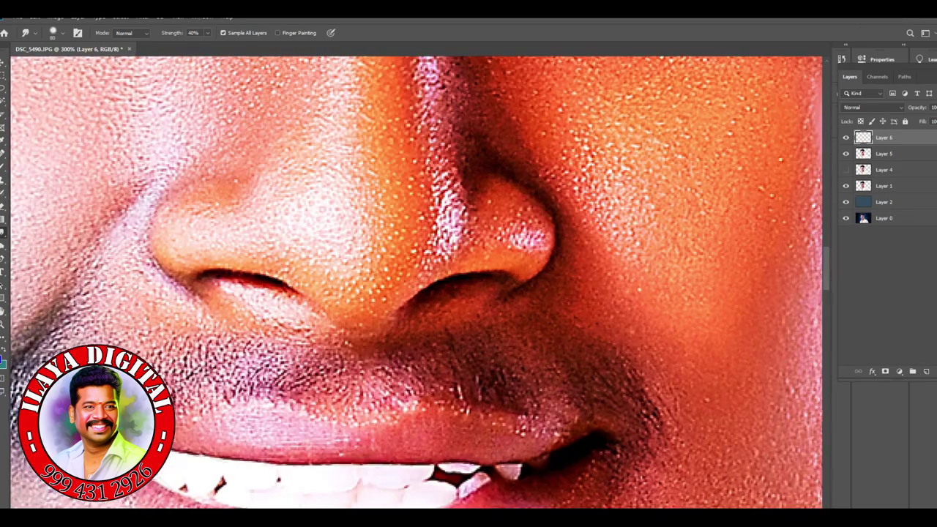
left_click_drag(603, 245, 650, 297)
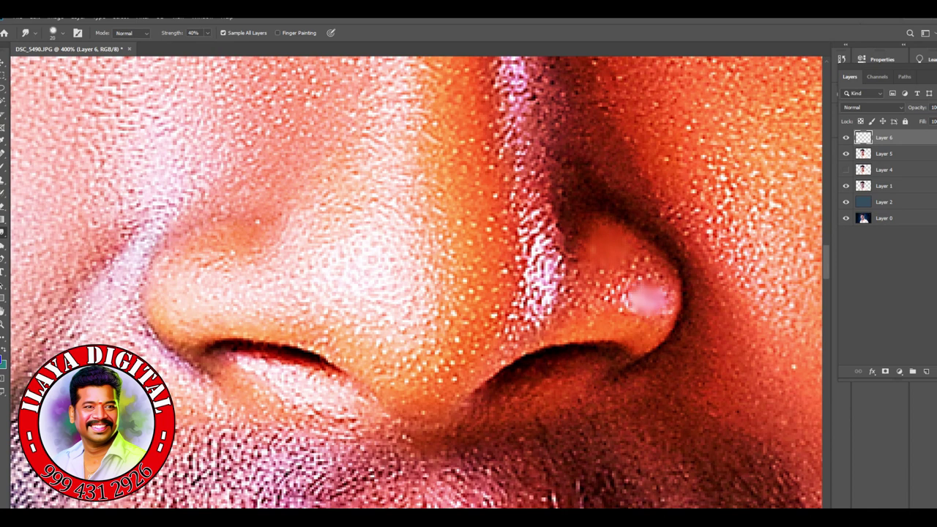
mouse_move(599, 242)
left_mouse_down()
mouse_move(641, 273)
mouse_move(655, 308)
left_mouse_up()
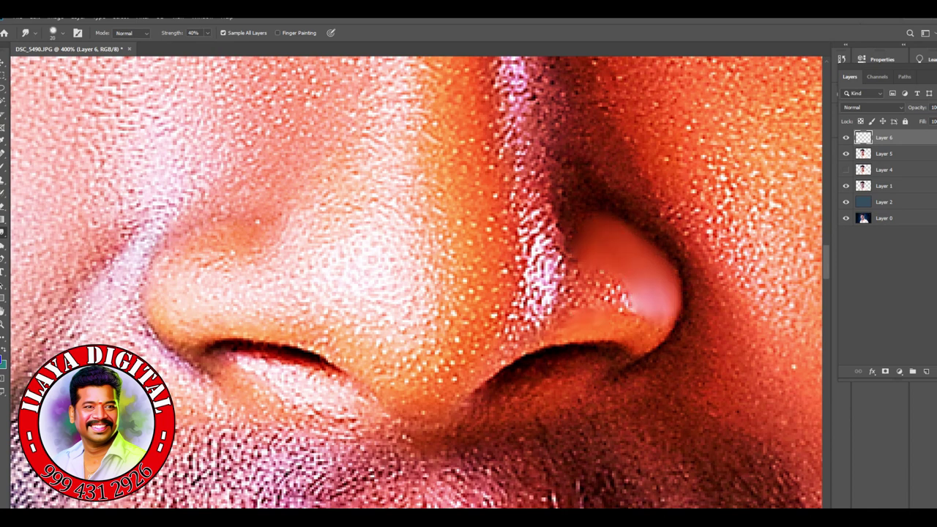
Step: Smudge the pale strip beside the nose wing smooth, then blend its crease and broaden the wing's pink highlight at 80% strength
mouse_move(538, 296)
left_mouse_down()
mouse_move(534, 249)
mouse_move(512, 337)
left_mouse_up()
mouse_move(552, 198)
left_mouse_down()
mouse_move(557, 278)
mouse_move(578, 301)
mouse_move(512, 308)
mouse_move(446, 344)
left_mouse_up()
key("ctrl+plus")
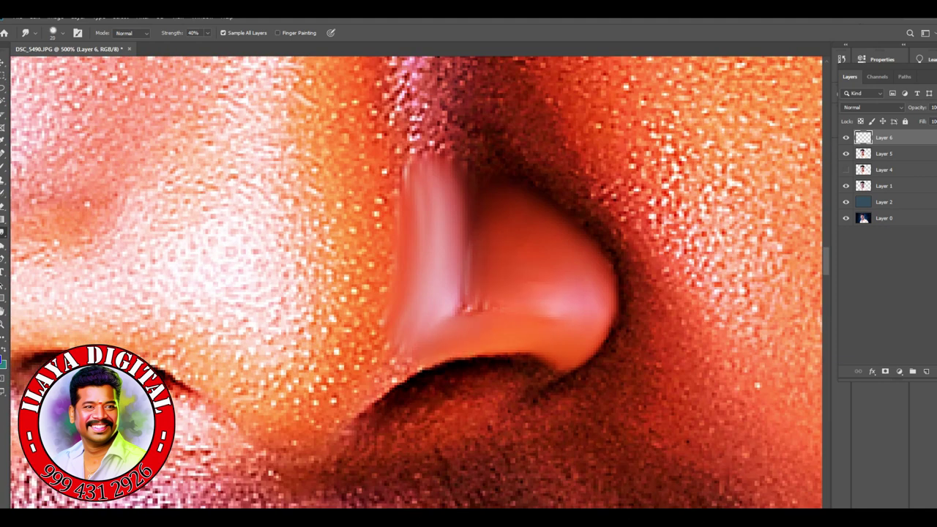
key("bracketleft")
left_click_drag(469, 224, 477, 301)
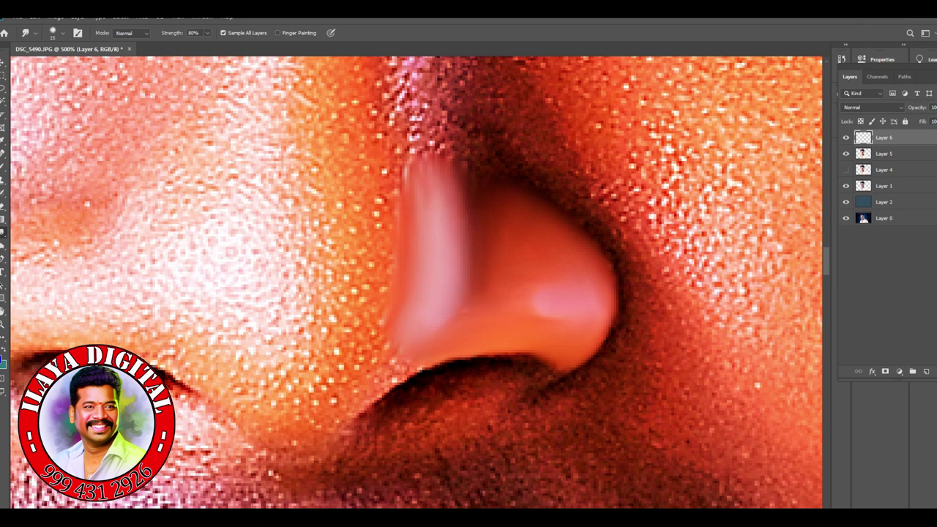
key("bracketright")
left_click_drag(568, 293, 563, 253)
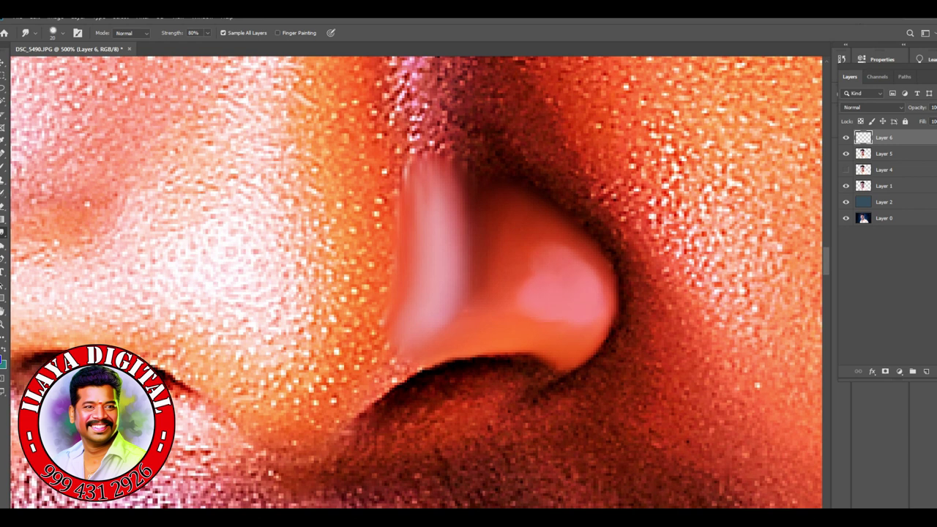
Step: Smudge the dark rim of the nostril and the outer edge of the nose wing with a small brush
key("bracketleft")
key("bracketleft")
scroll(420, 283, "up", 2)
scroll(420, 282, "down", 3)
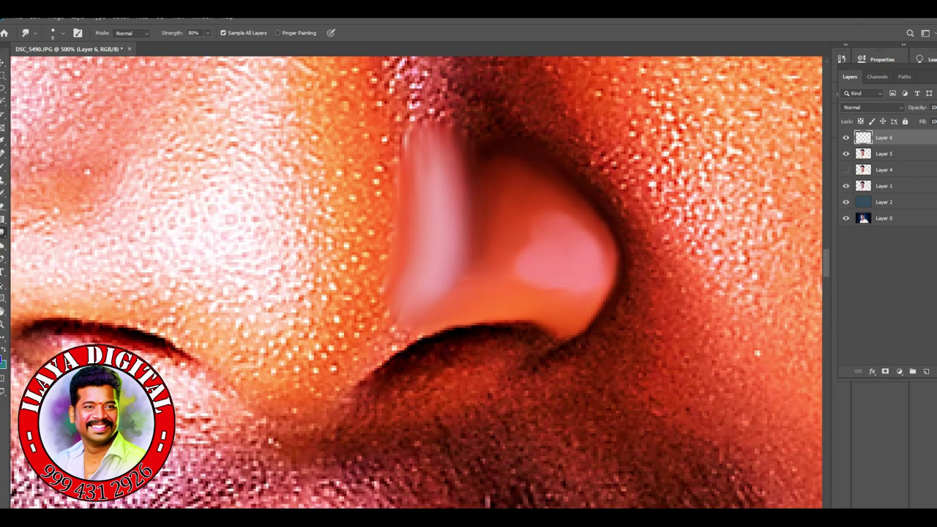
left_click_drag(401, 348, 352, 389)
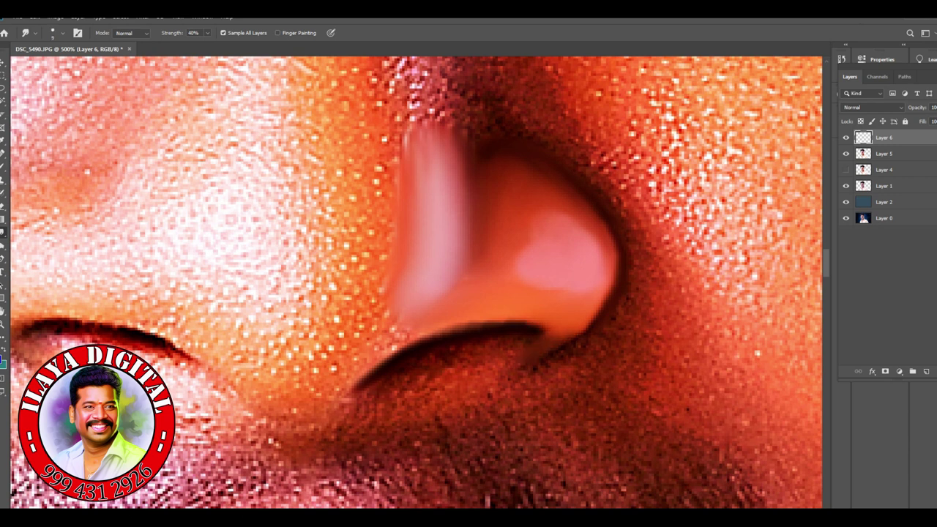
Step: Smudge the orange nose tip smooth from the nostrils up into the lower nose bridge at 40% strength
mouse_move(271, 388)
left_mouse_down()
mouse_move(196, 341)
mouse_move(307, 421)
left_mouse_up()
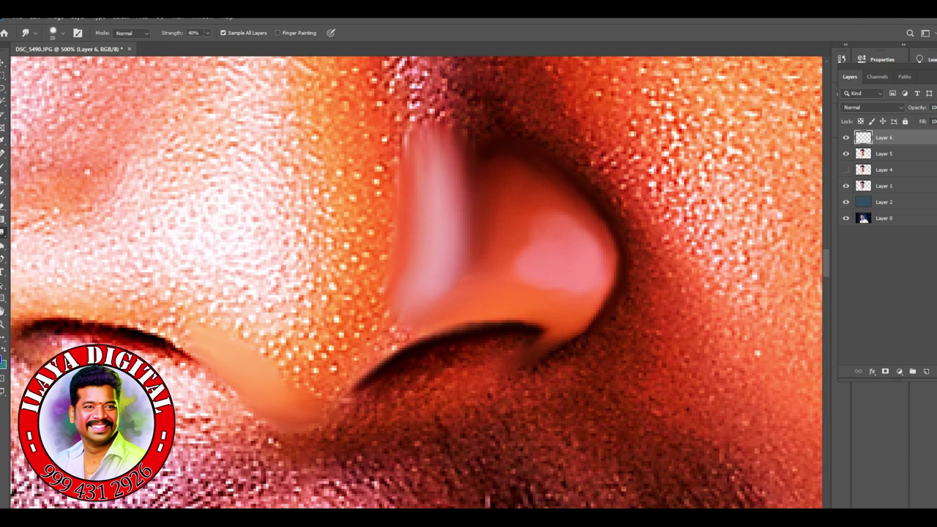
left_click_drag(350, 296, 357, 150)
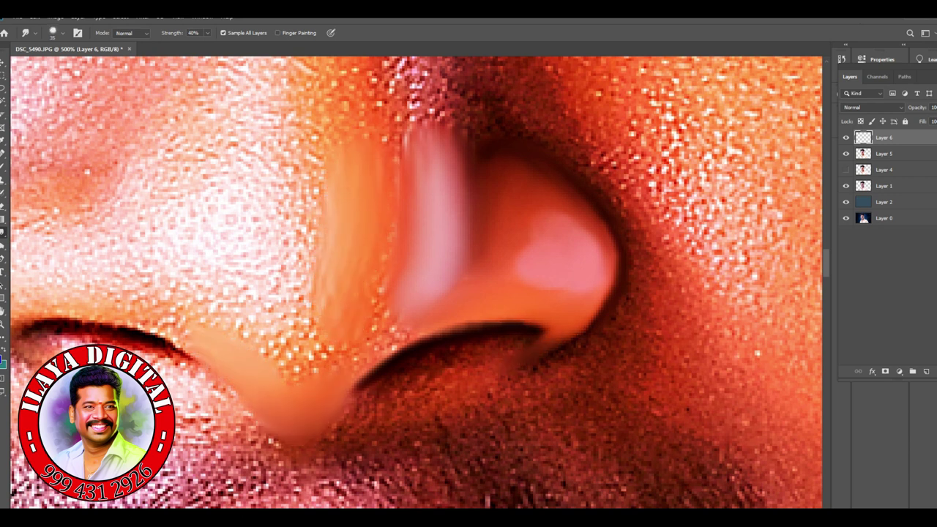
mouse_move(307, 308)
left_mouse_down()
mouse_move(220, 304)
mouse_move(315, 366)
left_mouse_up()
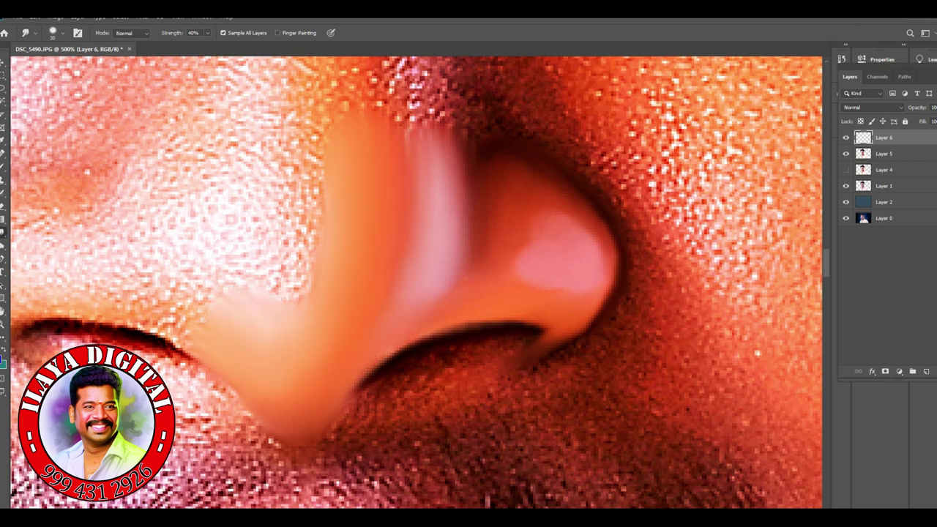
Step: Smudge the orange nose bridge smooth up to the skin between the eyebrows, just below the forehead mark
scroll(417, 282, "down", 5)
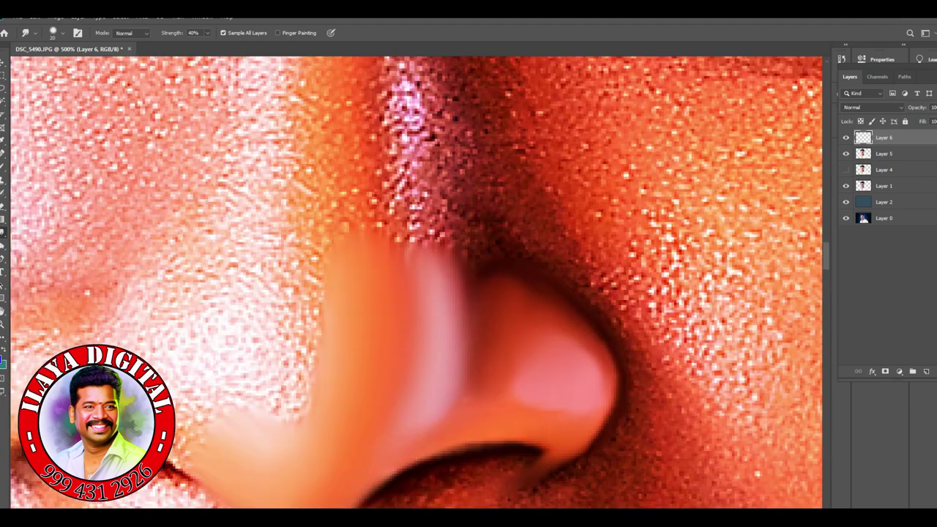
scroll(410, 271, "up", 5)
mouse_move(391, 167)
left_mouse_down()
mouse_move(388, 278)
mouse_move(399, 322)
left_mouse_up()
scroll(417, 282, "up", 2)
mouse_move(385, 128)
left_mouse_down()
mouse_move(301, 125)
mouse_move(326, 120)
mouse_move(340, 155)
left_mouse_up()
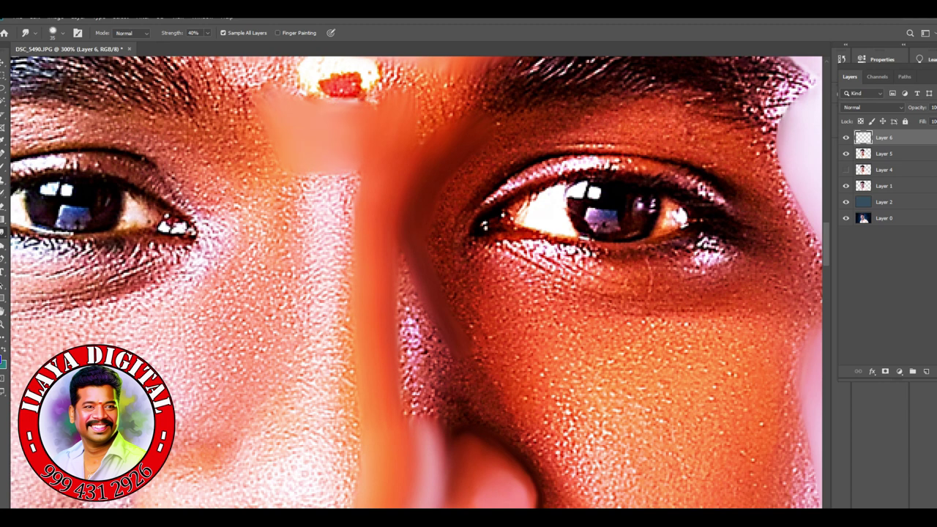
Step: Smudge the skin around the forehead mark, then reshape its white band and red centre at 70% strength
scroll(420, 282, "up", 1)
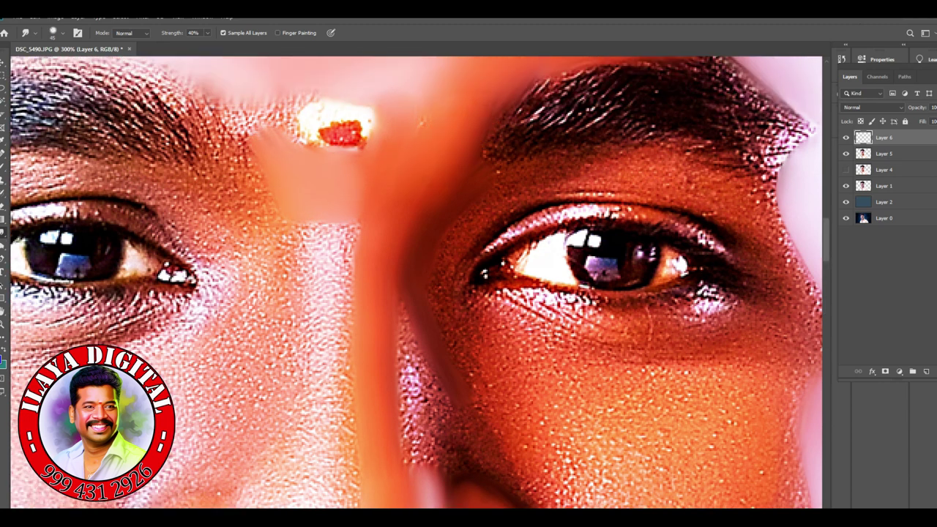
scroll(416, 282, "up", 1)
mouse_move(285, 151)
left_mouse_down()
mouse_move(220, 183)
mouse_move(209, 126)
mouse_move(311, 128)
mouse_move(384, 146)
left_mouse_up()
mouse_move(319, 150)
left_mouse_down()
mouse_move(285, 172)
mouse_move(296, 175)
left_mouse_up()
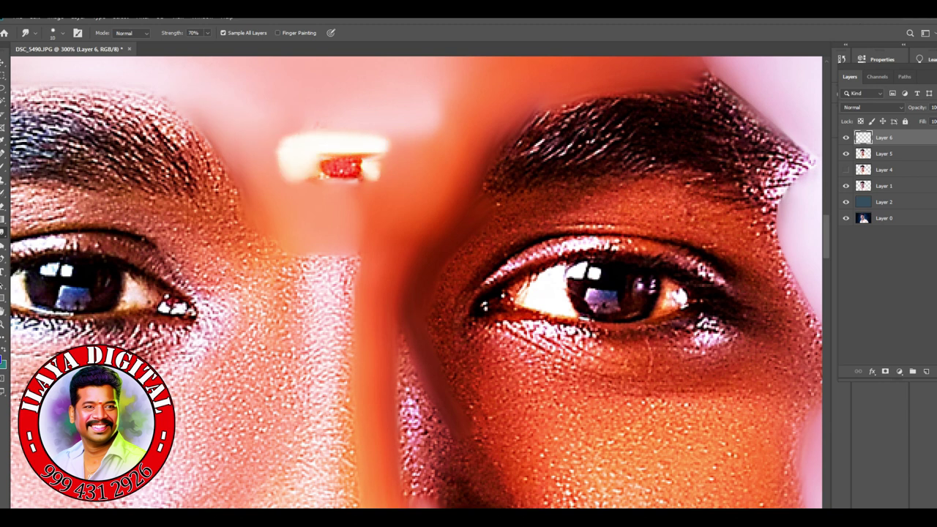
mouse_move(311, 164)
left_mouse_down()
mouse_move(369, 172)
mouse_move(318, 170)
mouse_move(377, 157)
left_mouse_up()
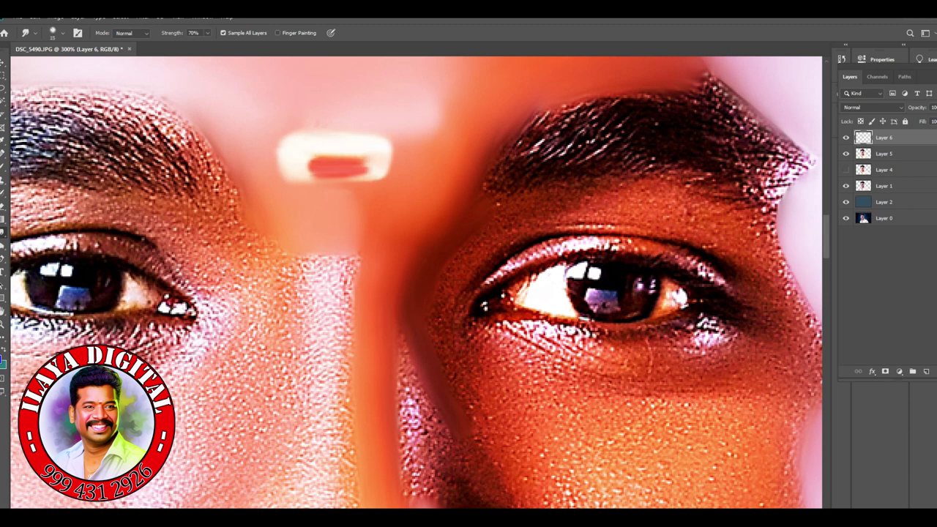
scroll(417, 282, "down", 2)
left_click_drag(252, 218, 249, 281)
left_click_drag(238, 201, 205, 154)
left_click_drag(227, 165, 158, 129)
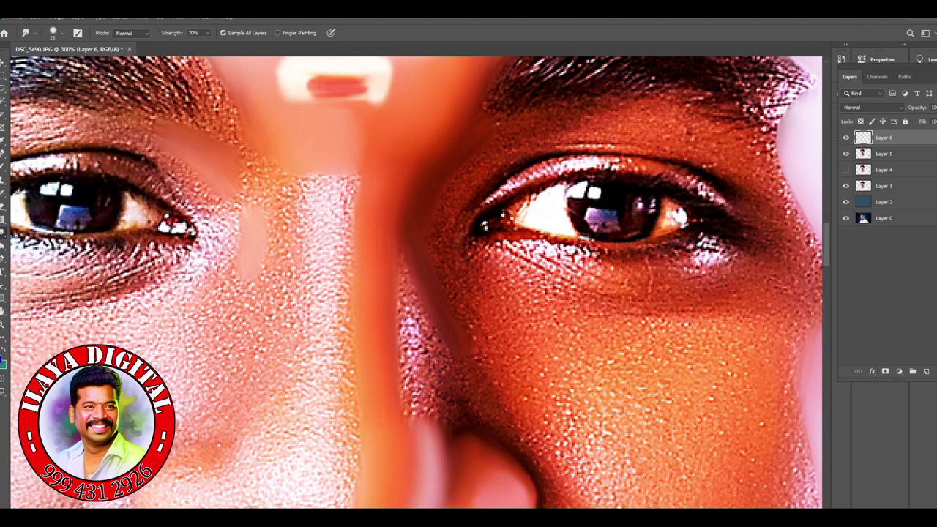
key("ctrl+z")
key("ctrl+z")
key("ctrl+z")
Step: Smudge the skin below the inner eyebrow and down the pale side of the nose at 40% strength
key("4")
left_click_drag(238, 187, 233, 125)
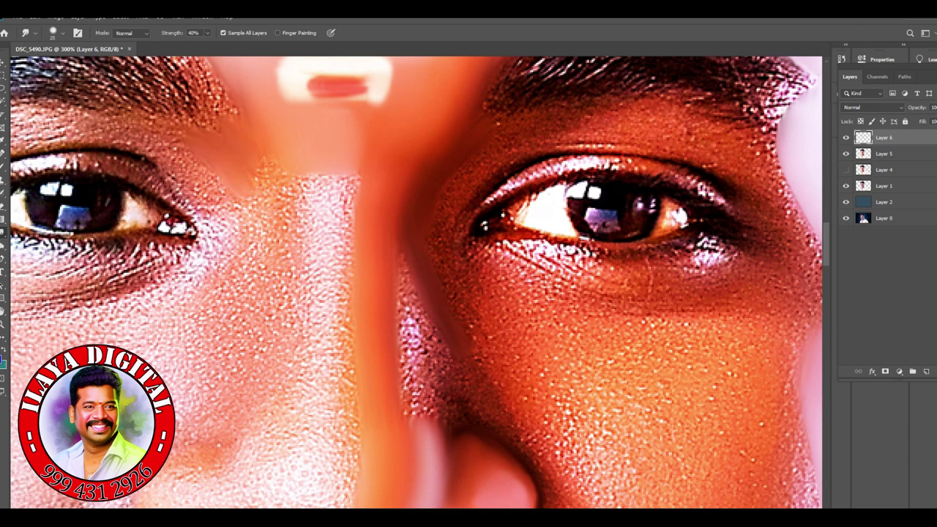
mouse_move(255, 252)
left_mouse_down()
mouse_move(245, 182)
mouse_move(289, 260)
mouse_move(291, 288)
left_mouse_up()
Step: Smudge the purple highlight and dark shadow along the shaded side of the nose down to the wing
scroll(292, 288, "down", 3)
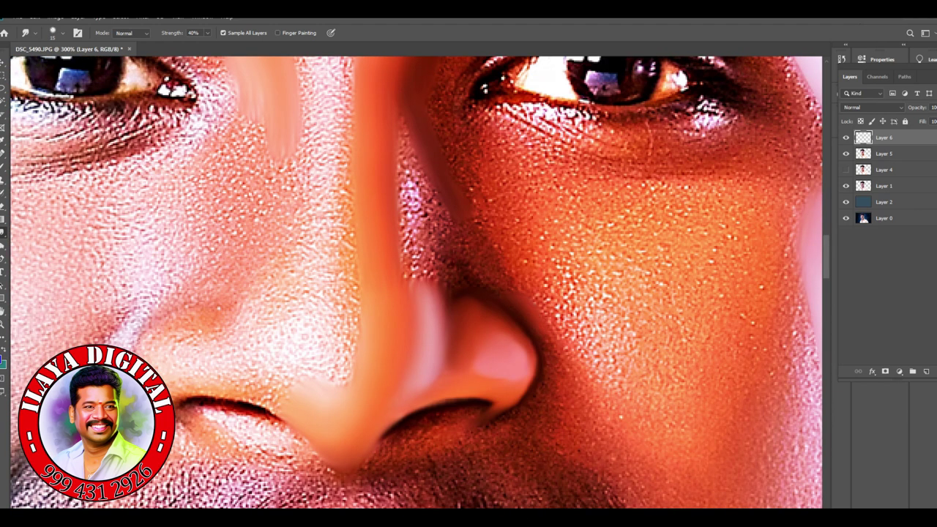
scroll(439, 293, "down", 2)
mouse_move(432, 186)
left_mouse_down()
mouse_move(417, 110)
mouse_move(409, 289)
left_mouse_up()
scroll(409, 219, "up", 2)
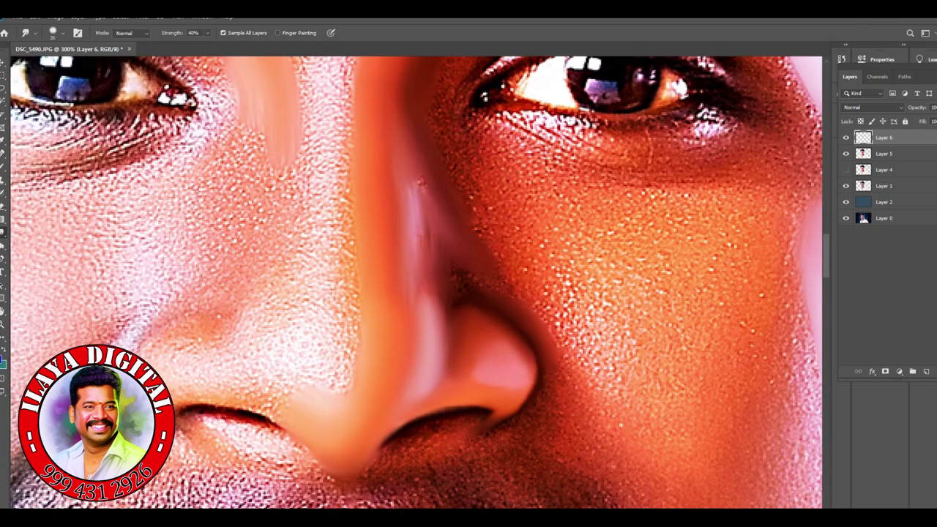
mouse_move(421, 183)
left_mouse_down()
mouse_move(450, 249)
mouse_move(431, 311)
left_mouse_up()
scroll(439, 293, "down", 2)
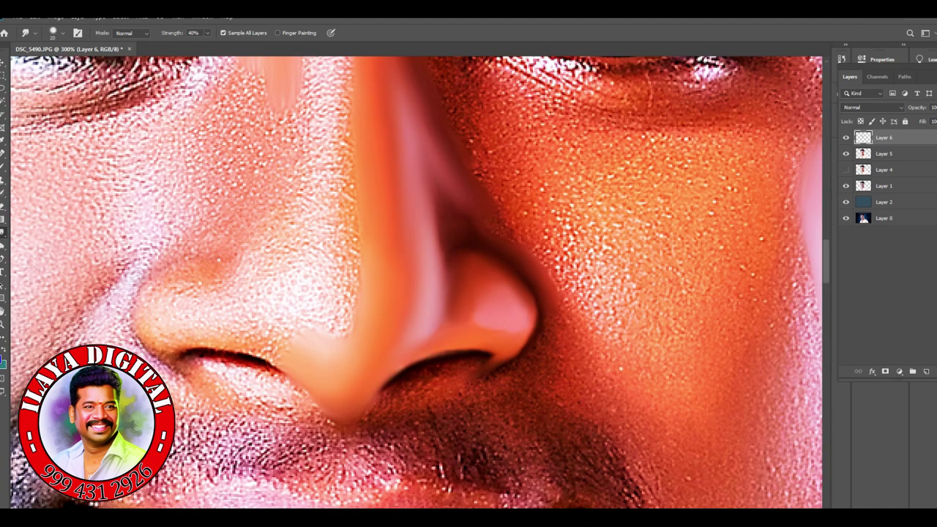
Step: Smudge the orange cheek smooth from beside the nose wing diagonally down past the moustache's outer end
scroll(419, 283, "up", 4)
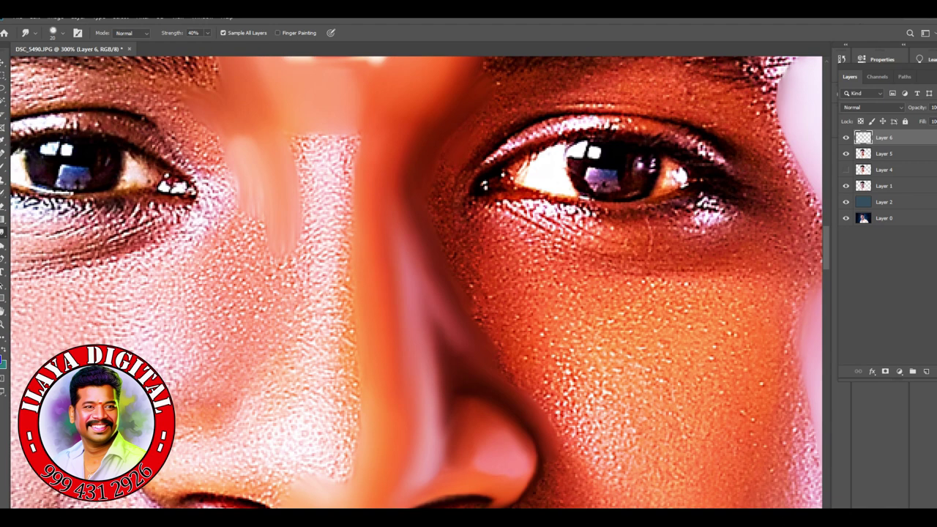
scroll(440, 195, "down", 5)
key("bracketleft")
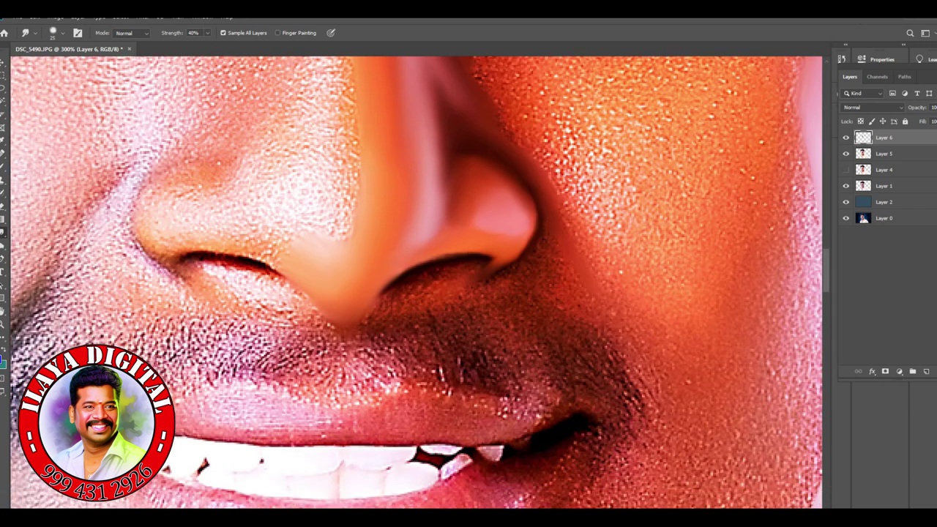
mouse_move(607, 257)
left_mouse_down()
mouse_move(659, 329)
mouse_move(765, 388)
mouse_move(724, 454)
left_mouse_up()
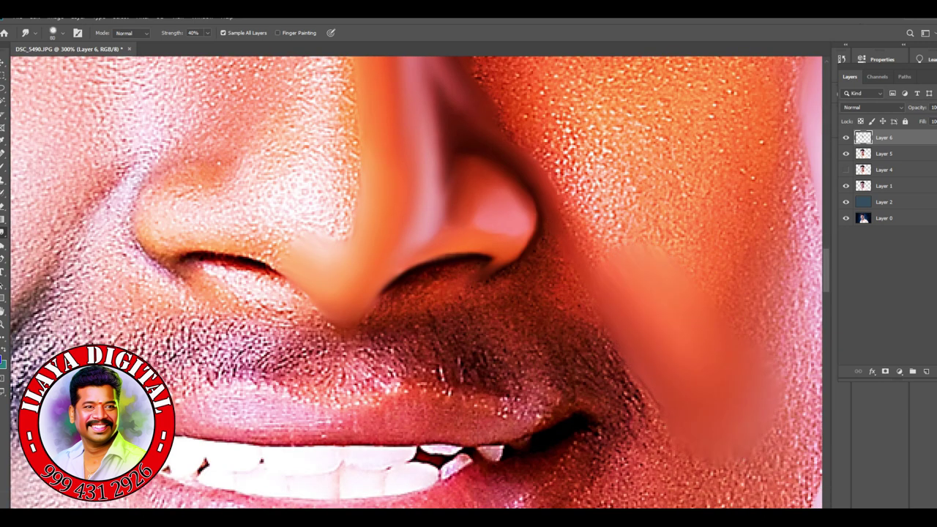
Step: Smudge the rest of the orange cheek smooth, from the shadow under the eye and beside the nose to the outer cheek
scroll(768, 439, "up", 2)
scroll(416, 283, "up", 2)
scroll(416, 283, "up", 2)
scroll(622, 286, "up", 2)
mouse_move(601, 300)
left_mouse_down()
mouse_move(626, 285)
mouse_move(633, 293)
mouse_move(757, 282)
mouse_move(615, 278)
mouse_move(498, 256)
left_mouse_up()
left_click_drag(619, 253, 474, 223)
mouse_move(550, 260)
left_mouse_down()
mouse_move(486, 230)
mouse_move(498, 271)
left_mouse_up()
left_click_drag(648, 289, 487, 240)
scroll(439, 293, "down", 3)
left_click_drag(585, 256, 505, 187)
left_click_drag(684, 186, 593, 231)
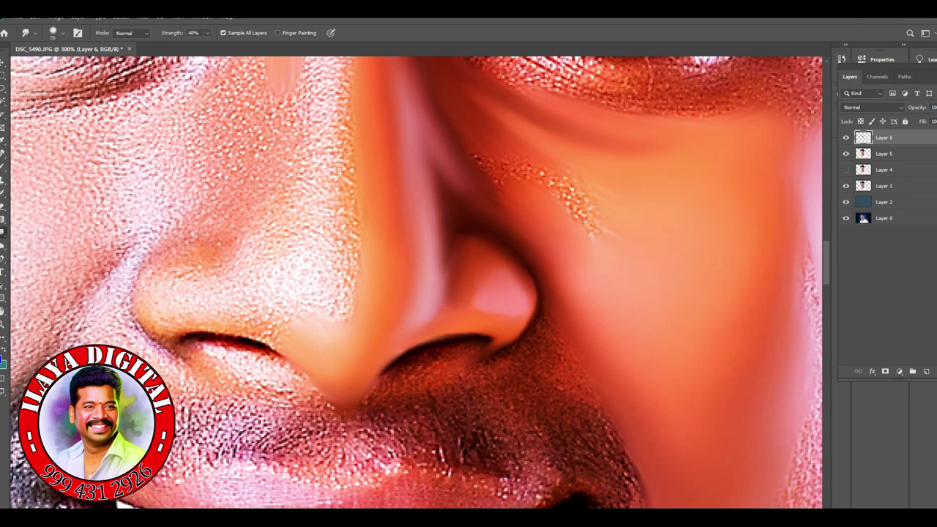
Step: Smudge away the grainy patch beside the nose wing and draw soft highlights along the inner cheek at 80% strength
left_click_drag(509, 158, 604, 238)
left_click_drag(542, 201, 619, 271)
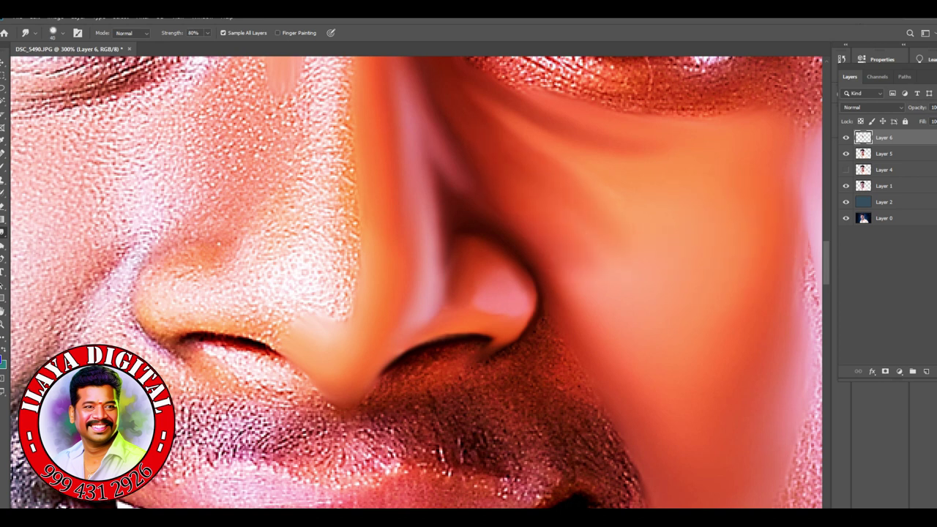
scroll(439, 293, "up", 2)
key("bracketleft")
left_click_drag(533, 198, 495, 174)
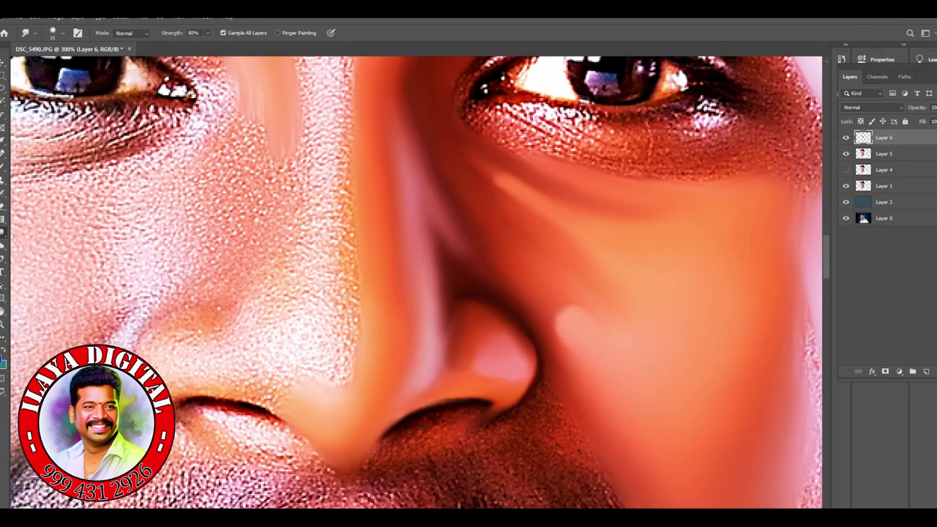
Step: Smudge the pale skin below the outer eye corner up against the orange cheek at 40% strength
scroll(420, 283, "down", 3)
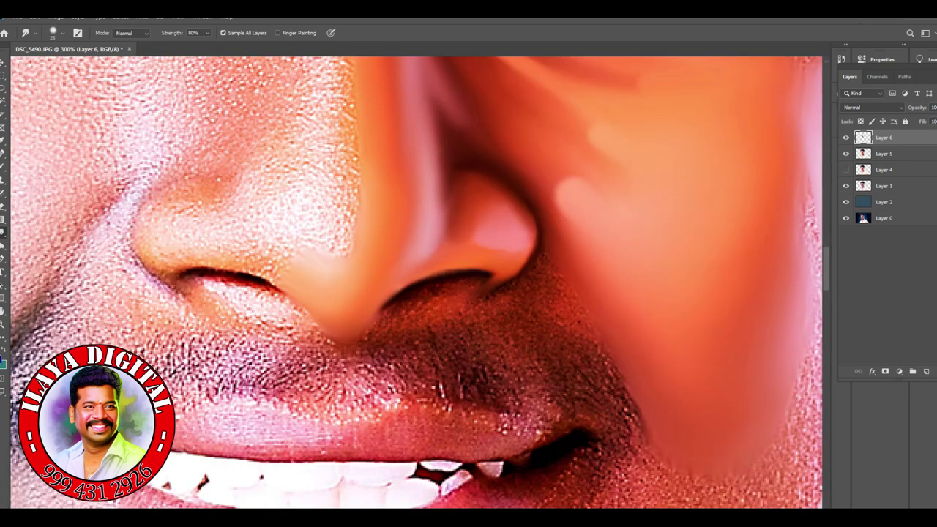
scroll(420, 283, "up", 2)
scroll(420, 283, "right", 3)
key("4")
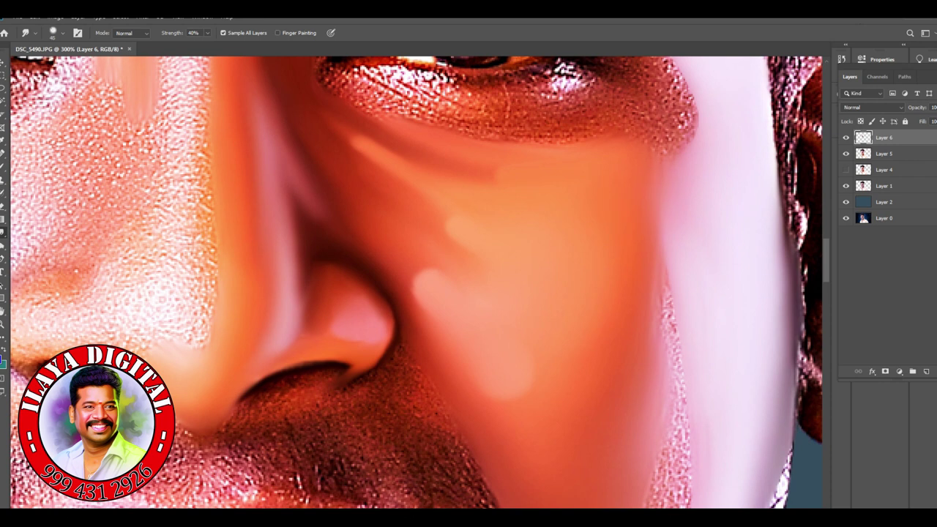
left_click_drag(684, 189, 677, 143)
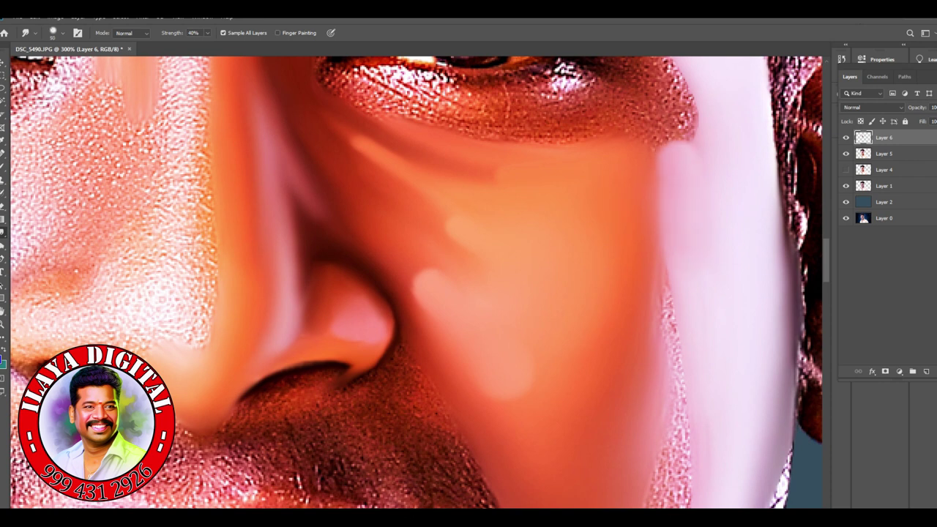
Step: Blend the grainy strip between the orange cheek and the pale outer face with Smudge strokes
scroll(416, 283, "down", 4)
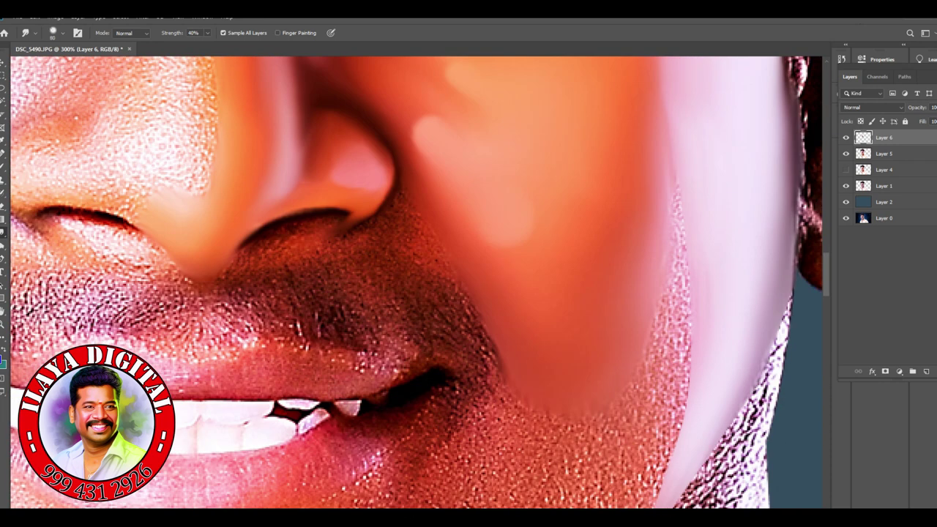
left_click_drag(658, 244, 636, 193)
left_click_drag(680, 382, 647, 315)
left_click_drag(688, 300, 684, 370)
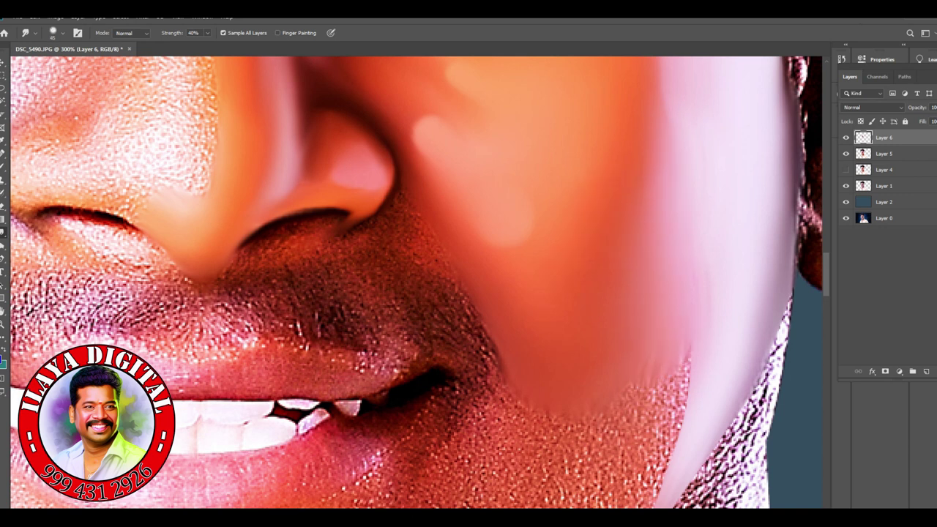
Step: Smudge the reddish lower cheek smooth from the mouth corner to the beard edge and the pale jaw strip
scroll(417, 282, "down", 5)
left_click_drag(486, 311, 513, 158)
left_click_drag(523, 322, 622, 202)
mouse_move(582, 330)
left_mouse_down()
mouse_move(677, 176)
mouse_move(688, 124)
left_mouse_up()
scroll(417, 281, "up", 2)
left_click_drag(658, 249, 666, 194)
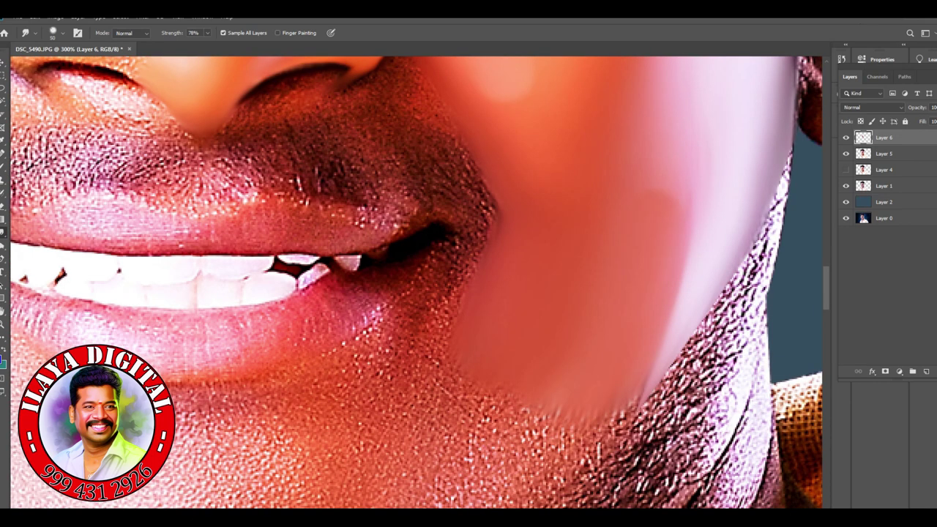
Step: Smudge the grainy skin between the reddish cheek's mouth corner and the lower lip edge smooth at 40% strength
left_click_drag(417, 281, 421, 161)
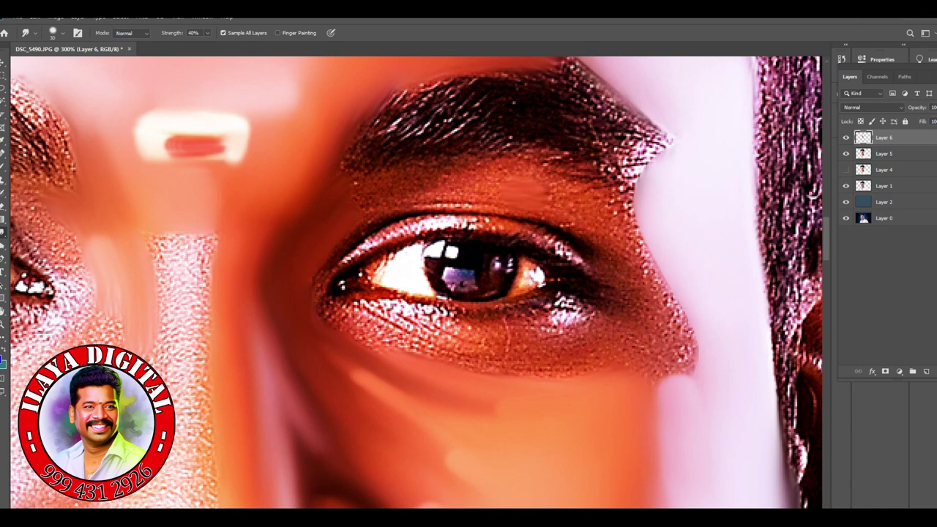
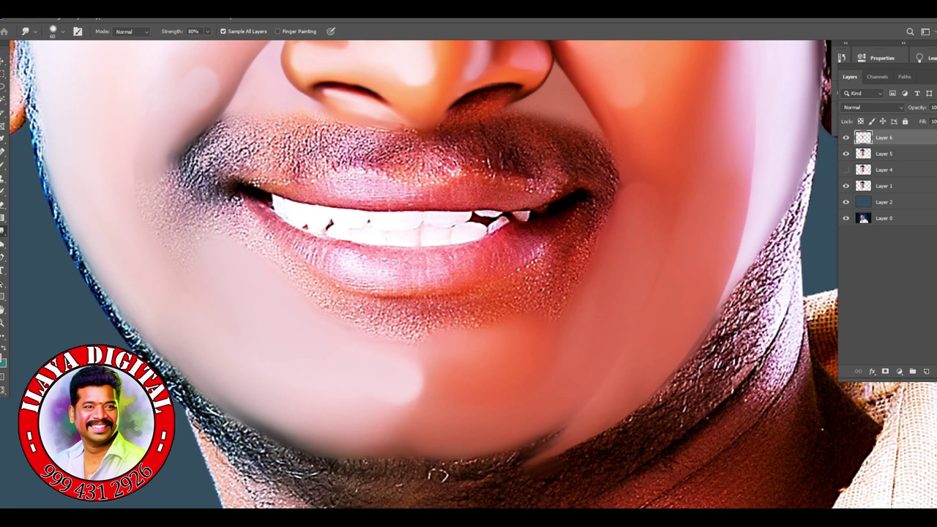
key("4")
scroll(421, 275, "up", 2)
scroll(488, 465, "up", 2)
left_click_drag(595, 311, 628, 245)
left_click_drag(631, 293, 663, 233)
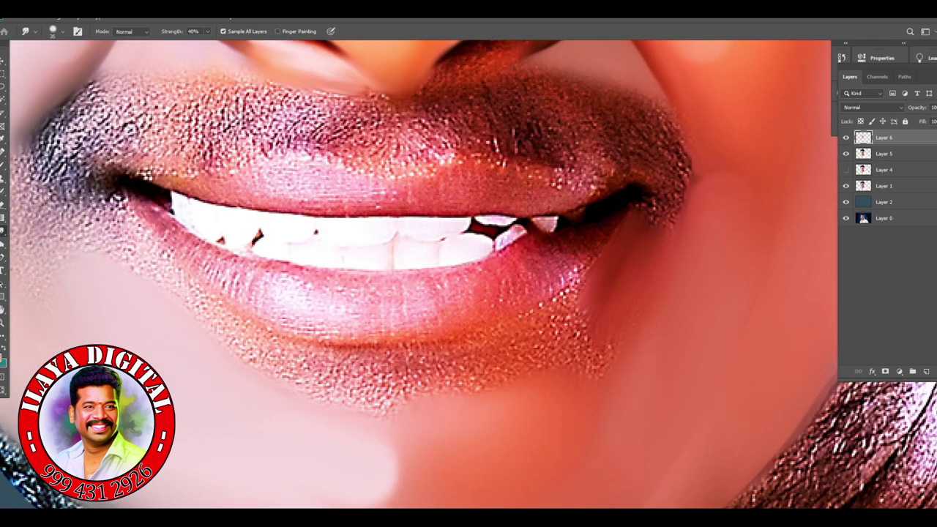
scroll(421, 274, "down", 2)
left_click_drag(505, 297, 567, 220)
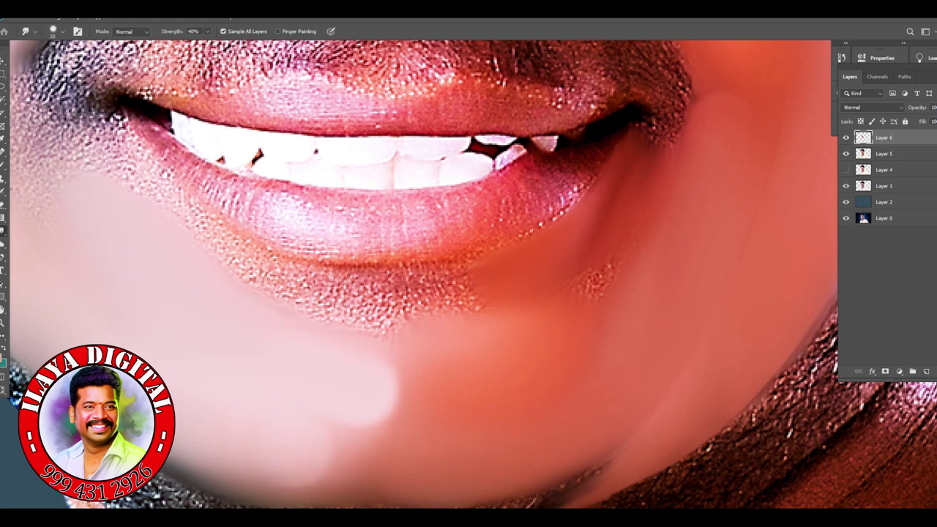
Step: Smudge the grainy skin under the centre of the lower lip at 60% strength and blend the reddish chin beside it
mouse_move(461, 289)
left_mouse_down()
mouse_move(325, 284)
mouse_move(407, 322)
left_mouse_up()
key("6")
left_click_drag(479, 304, 414, 304)
left_click_drag(564, 271, 388, 311)
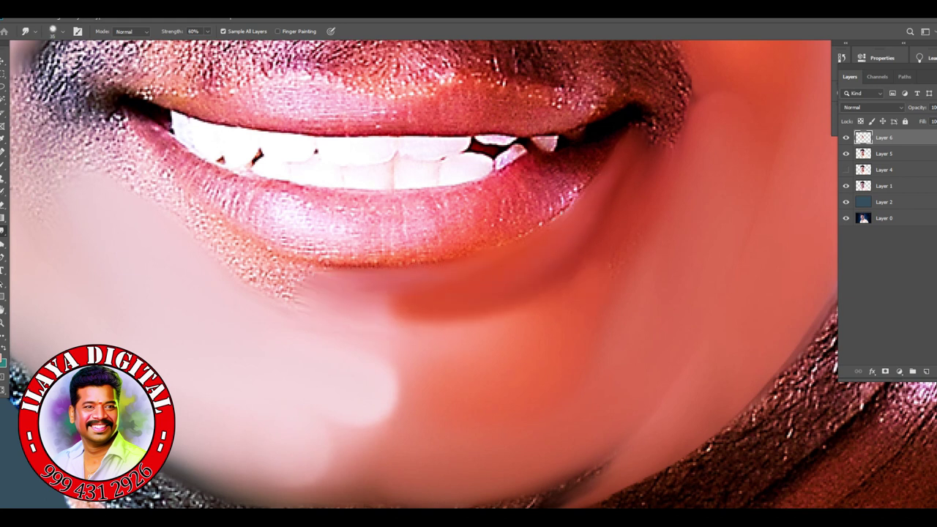
left_click_drag(596, 287, 637, 179)
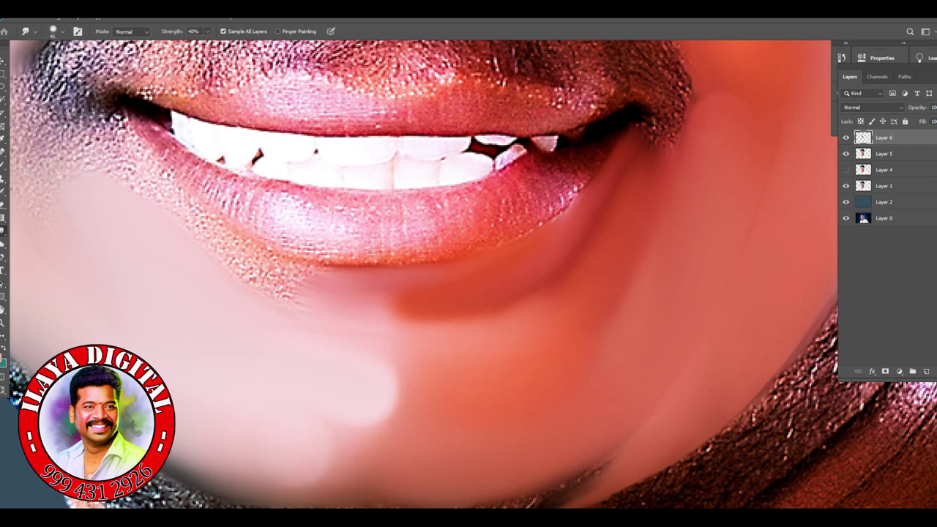
Step: Smudge the grainy strip below the lower lip from the pale-side mouth corner to the chin centre at 40% strength
left_click_drag(410, 241, 611, 344)
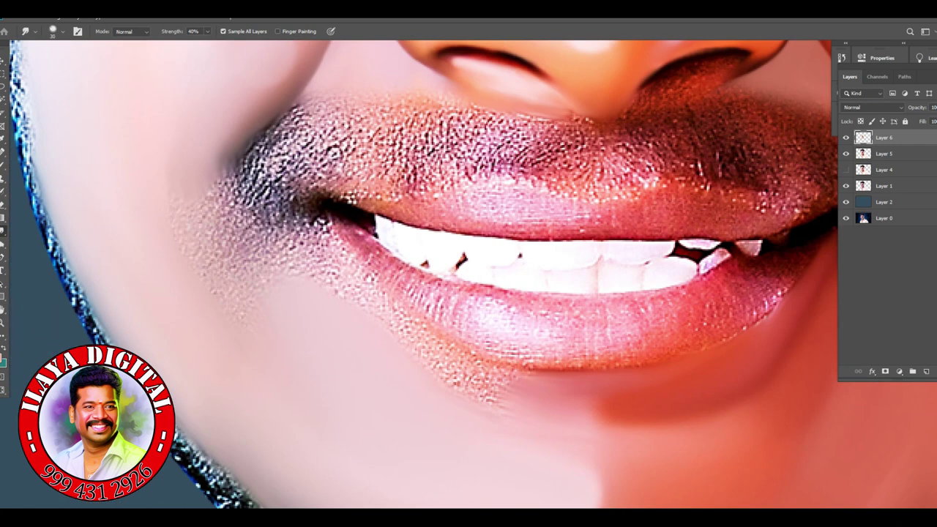
mouse_move(322, 223)
left_mouse_down()
mouse_move(399, 329)
mouse_move(483, 377)
left_mouse_up()
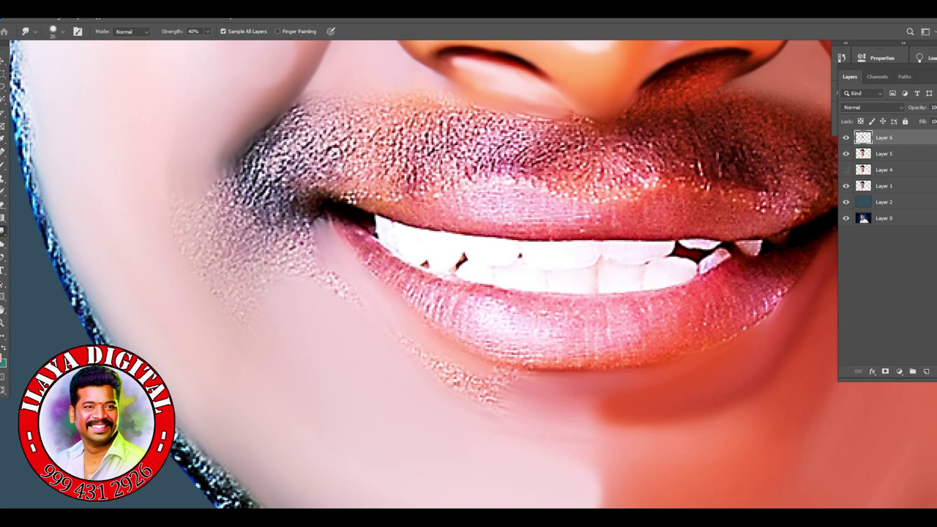
left_click_drag(293, 235, 333, 278)
mouse_move(425, 361)
left_mouse_down()
mouse_move(505, 399)
mouse_move(619, 428)
mouse_move(443, 366)
left_mouse_up()
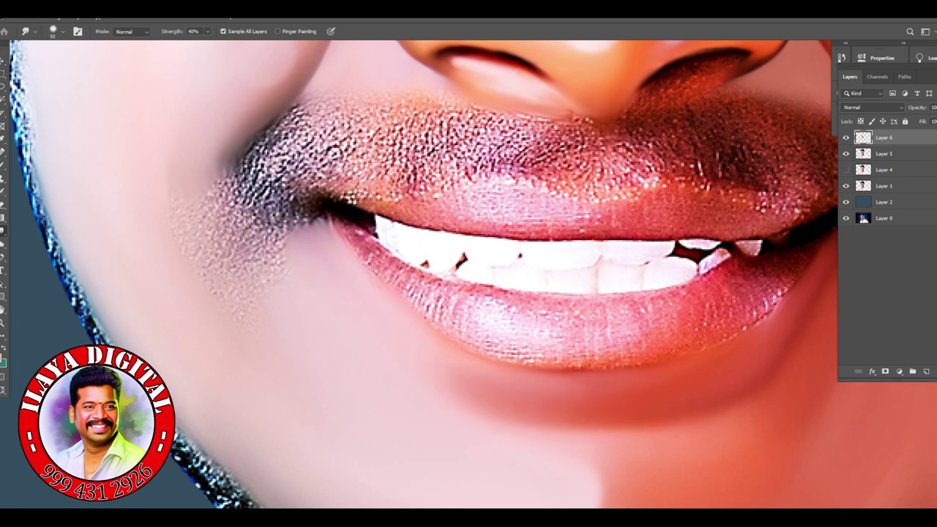
Step: Smudge the grainy patch below the moustache end into the pale cheek at 40% strength
scroll(468, 271, "down", 3)
scroll(469, 271, "up", 4)
mouse_move(214, 238)
left_mouse_down()
mouse_move(203, 308)
mouse_move(223, 355)
left_mouse_up()
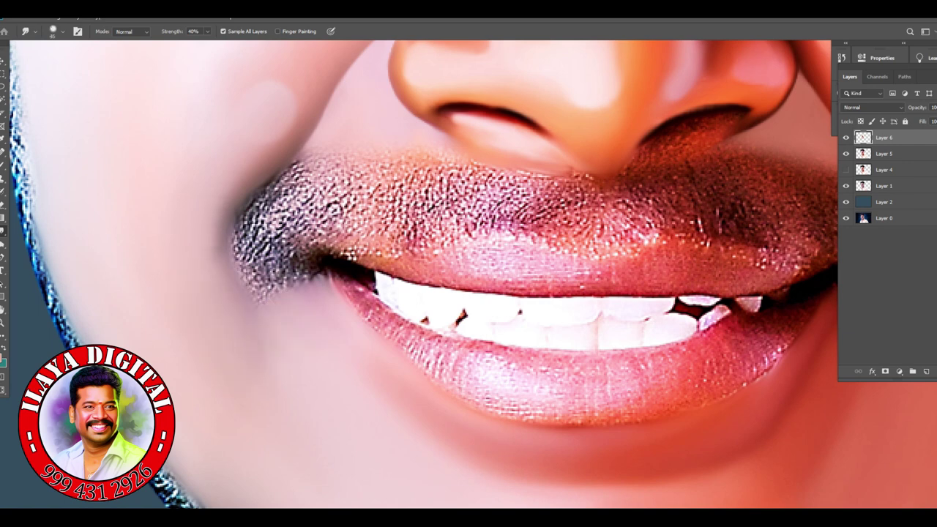
scroll(468, 293, "down", 5)
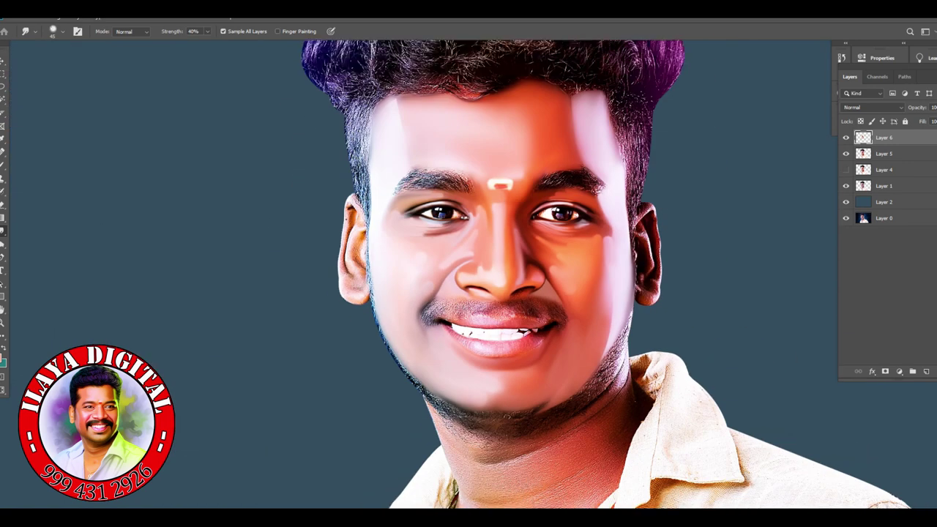
Step: Outline the lower lip and mouth opening with a curved Pen path and convert it to a selection
scroll(498, 297, "up", 5)
left_click_drag(512, 330, 311, 183)
key("p")
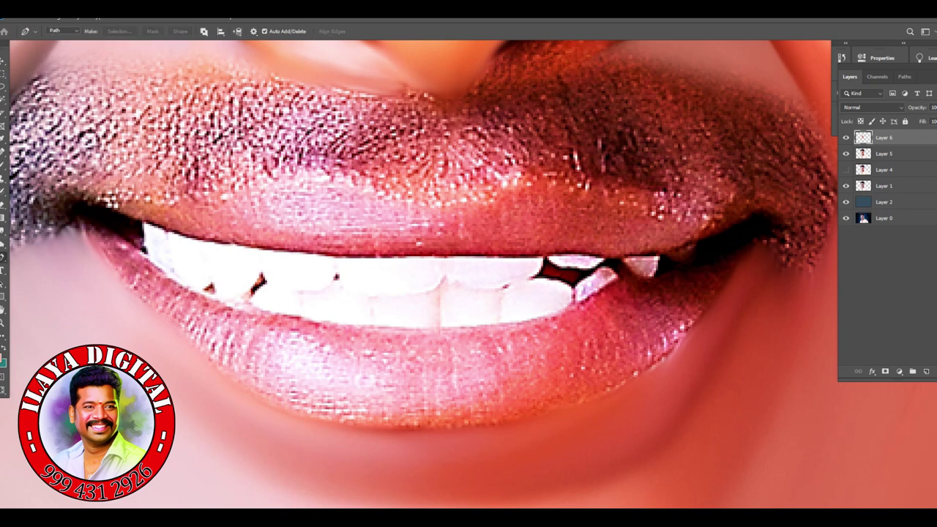
left_click_drag(397, 429, 612, 428)
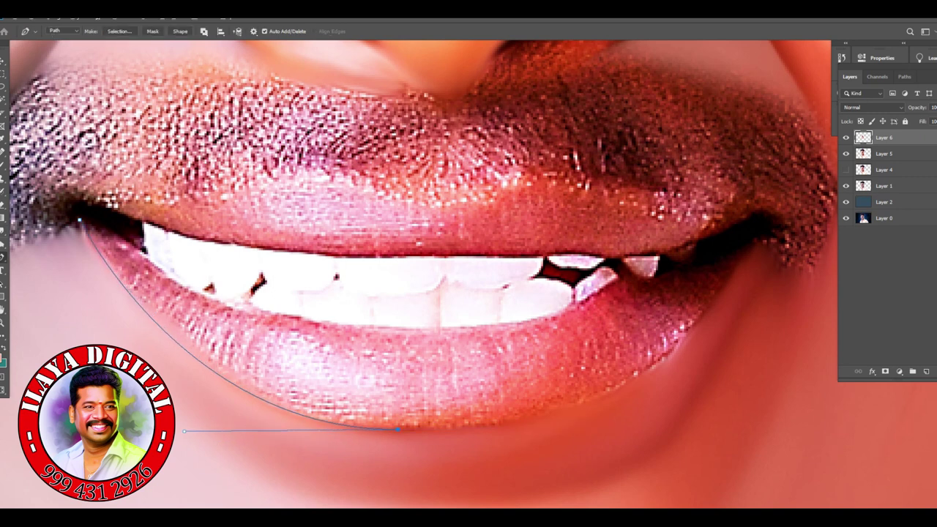
left_click_drag(744, 258, 834, 60)
left_click(79, 218)
key("ctrl+Return")
Step: Smudge along the lower lip's outer edge inside the selection at 60% strength to give it a clean contour
key("r")
key("6")
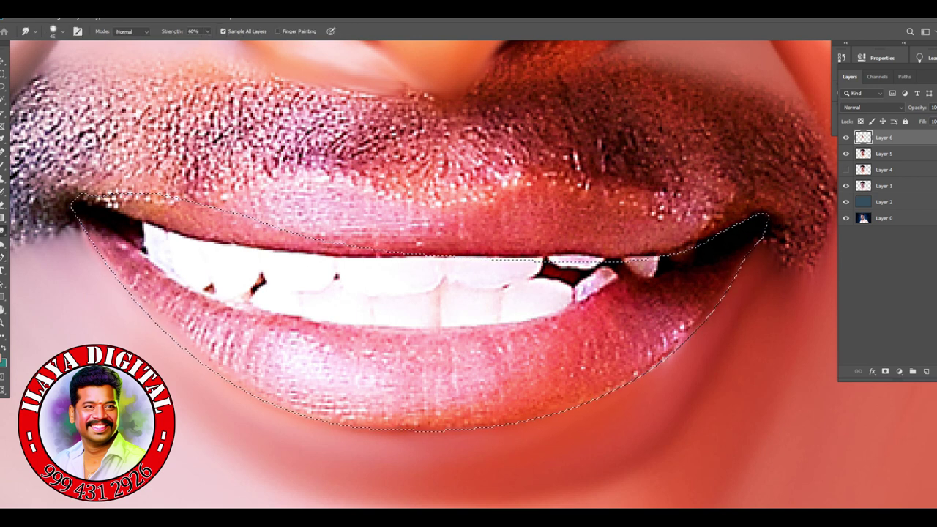
mouse_move(196, 382)
left_mouse_down()
mouse_move(359, 430)
mouse_move(469, 439)
mouse_move(597, 407)
left_mouse_up()
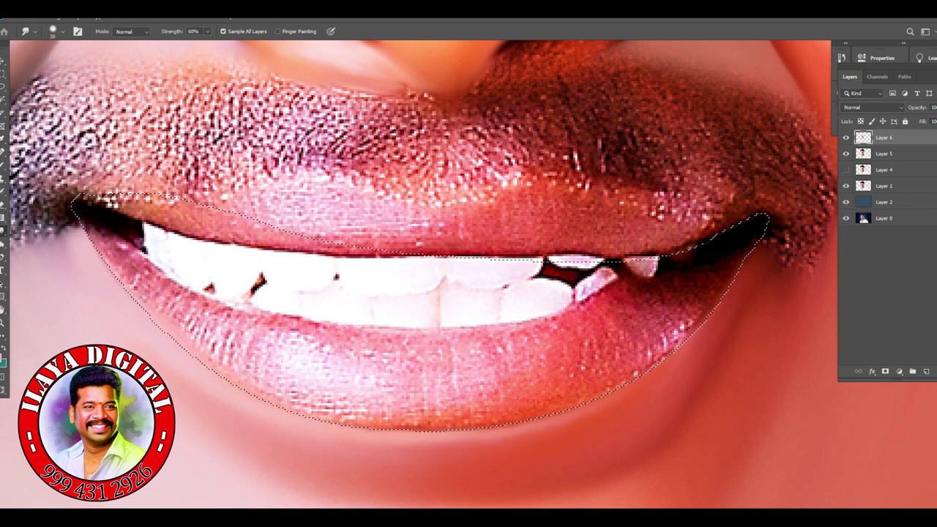
scroll(425, 271, "down", 3)
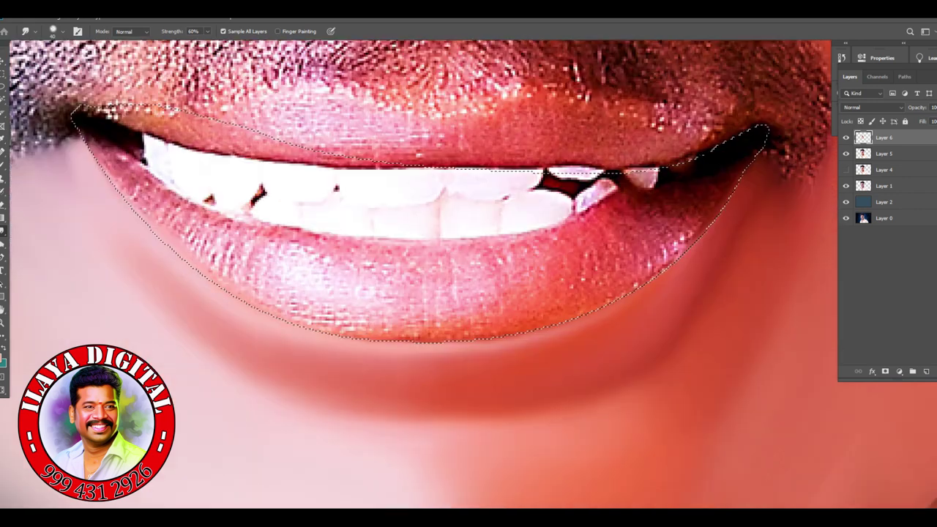
scroll(425, 271, "up", 2)
key("e")
key("r")
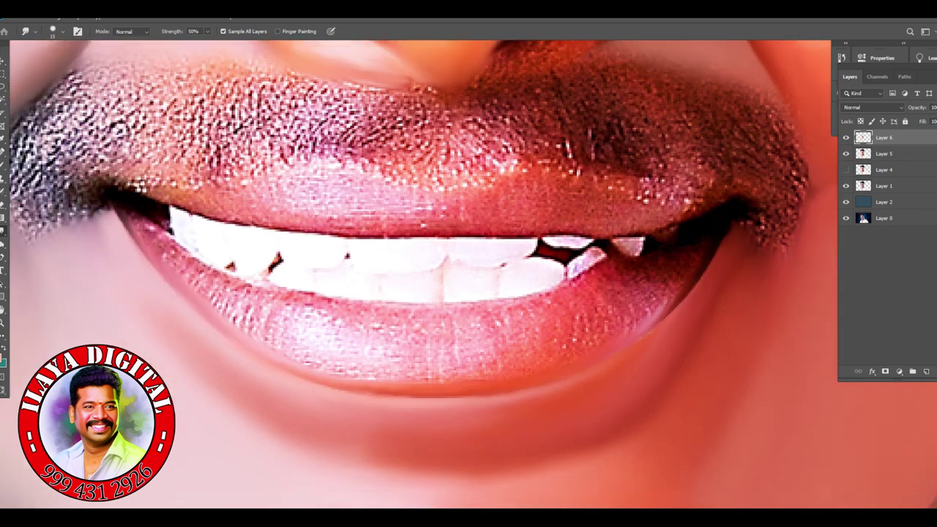
Step: Smudge the lower lip's grainy texture smooth from its centre to the reddish-side mouth corner at 50% strength
scroll(479, 267, "up", 3)
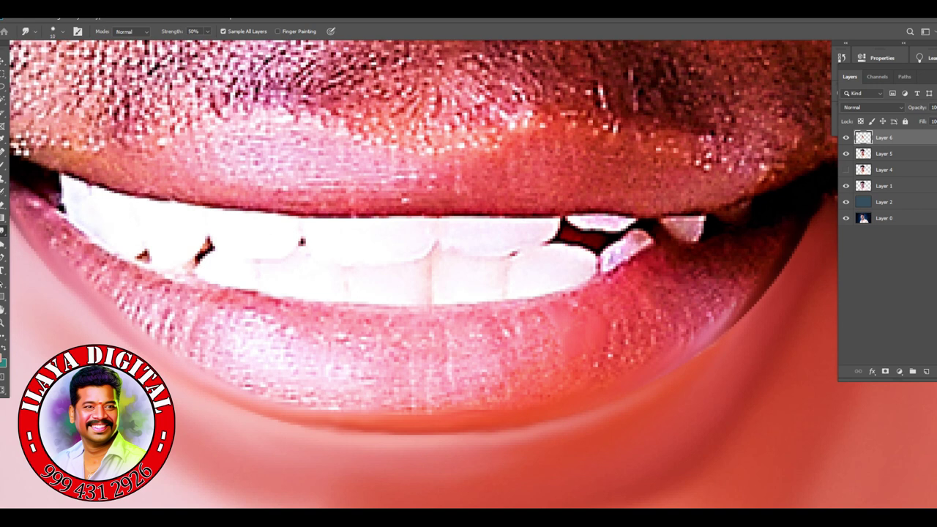
mouse_move(313, 332)
left_mouse_down()
mouse_move(344, 346)
mouse_move(243, 312)
left_mouse_up()
left_click_drag(345, 379, 399, 405)
left_click_drag(522, 375, 538, 320)
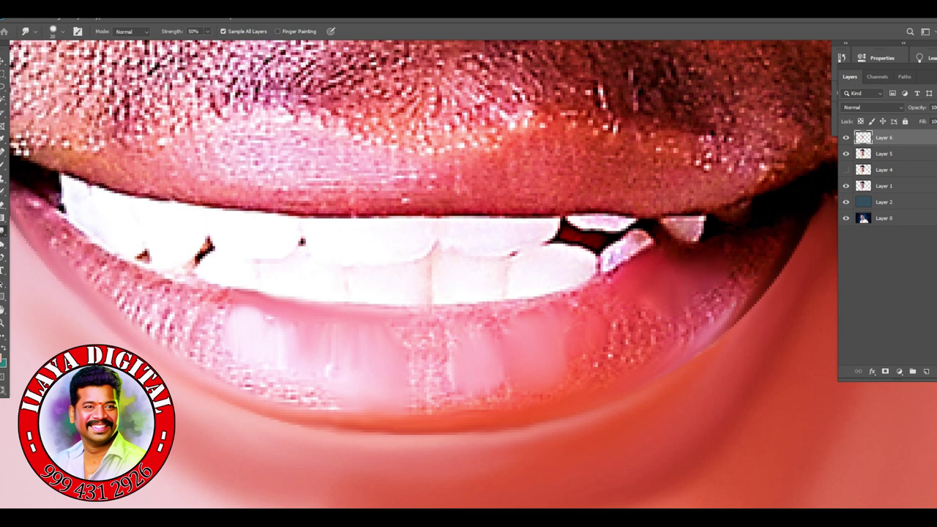
mouse_move(736, 302)
left_mouse_down()
mouse_move(765, 260)
mouse_move(685, 345)
mouse_move(612, 315)
left_mouse_up()
mouse_move(721, 282)
left_mouse_down()
mouse_move(681, 271)
mouse_move(710, 267)
mouse_move(732, 292)
left_mouse_up()
mouse_move(497, 394)
left_mouse_down()
mouse_move(429, 402)
mouse_move(461, 413)
left_mouse_up()
left_click_drag(439, 373, 410, 344)
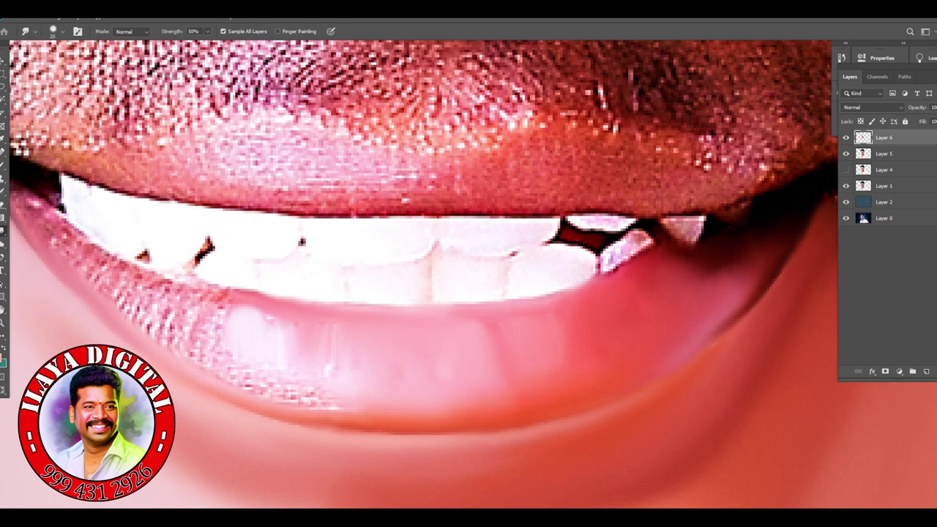
Step: Smudge the pale-side part of the lower lip and its outer edge smooth at 40% strength
scroll(421, 274, "left", 5)
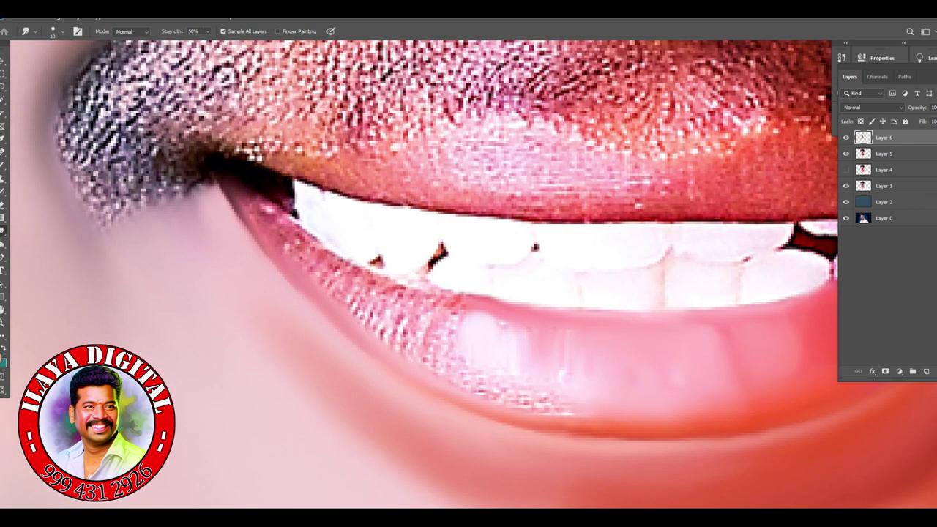
left_click_drag(347, 271, 400, 294)
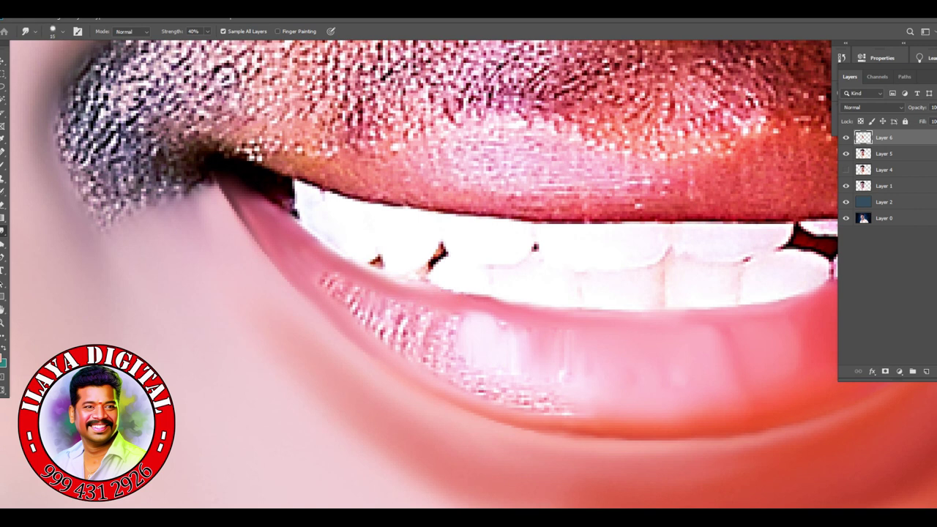
left_click_drag(328, 281, 399, 333)
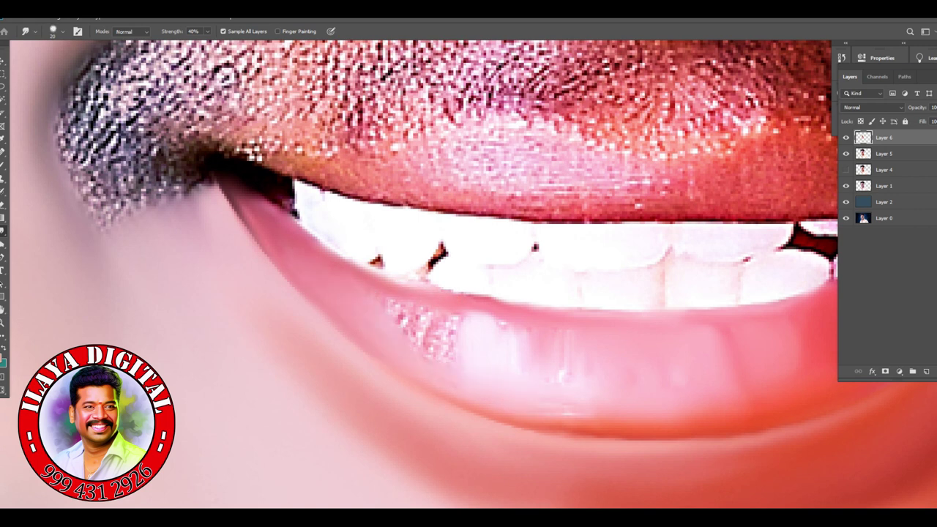
left_click_drag(396, 306, 443, 353)
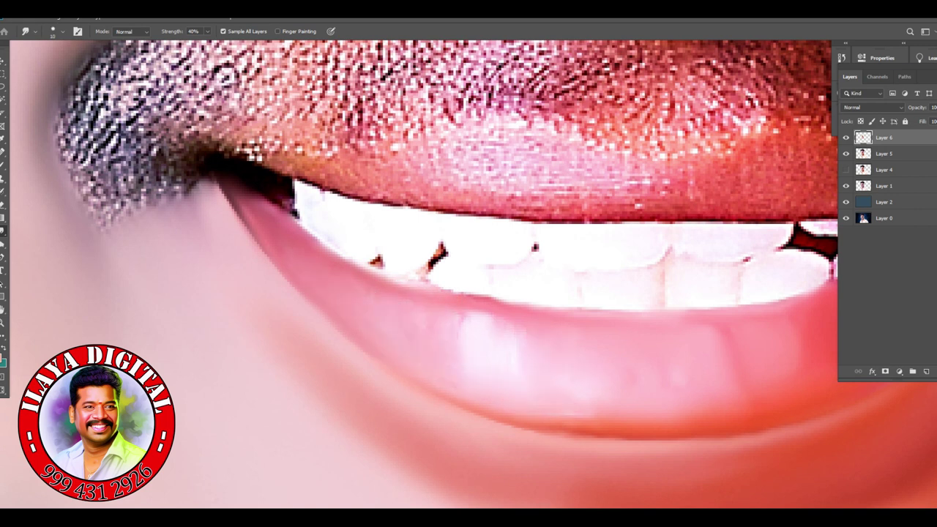
left_click_drag(220, 186, 278, 272)
left_click_drag(495, 407, 595, 428)
Step: Smudge the light pink area of the upper lip on the pale side smooth at 40% strength
scroll(473, 274, "up", 2)
scroll(473, 275, "right", 4)
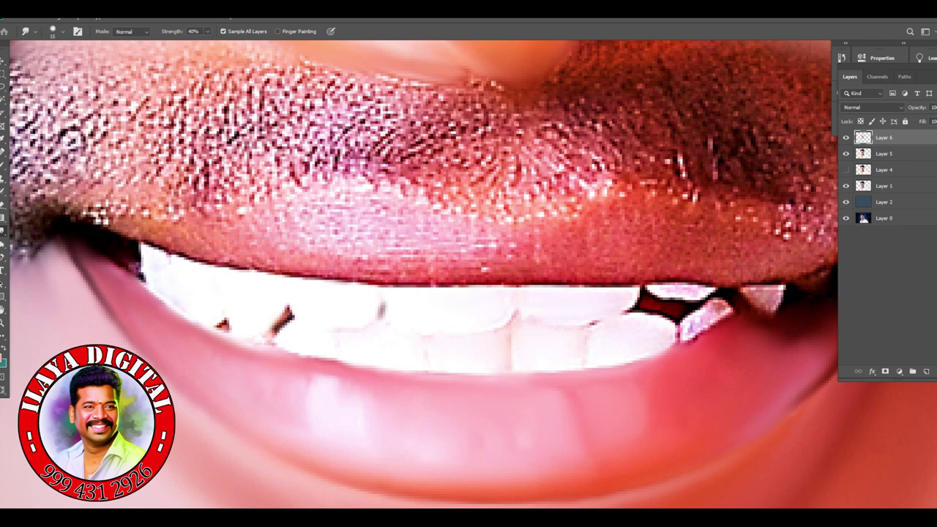
key("bracketright")
mouse_move(469, 219)
left_mouse_down()
mouse_move(307, 234)
mouse_move(454, 278)
left_mouse_up()
left_click_drag(407, 253, 351, 241)
key("bracketleft")
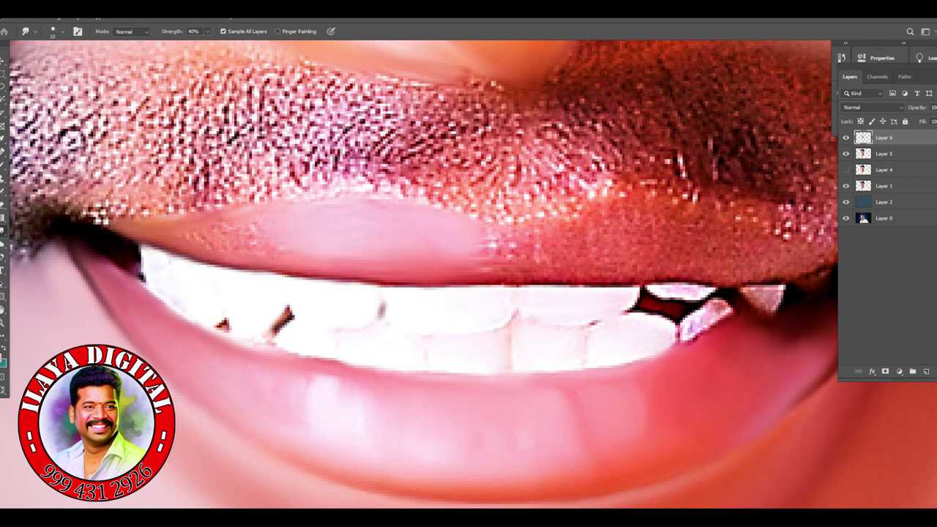
Step: Smudge the rest of the upper lip smooth across the centre to the reddish-side mouth corner at 50% strength
key("bracketright")
key("5")
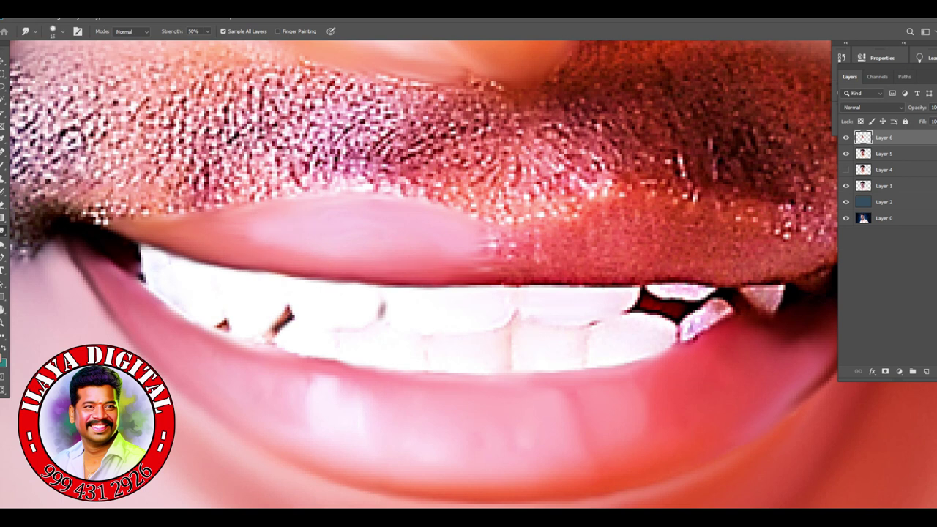
left_click_drag(410, 253, 512, 248)
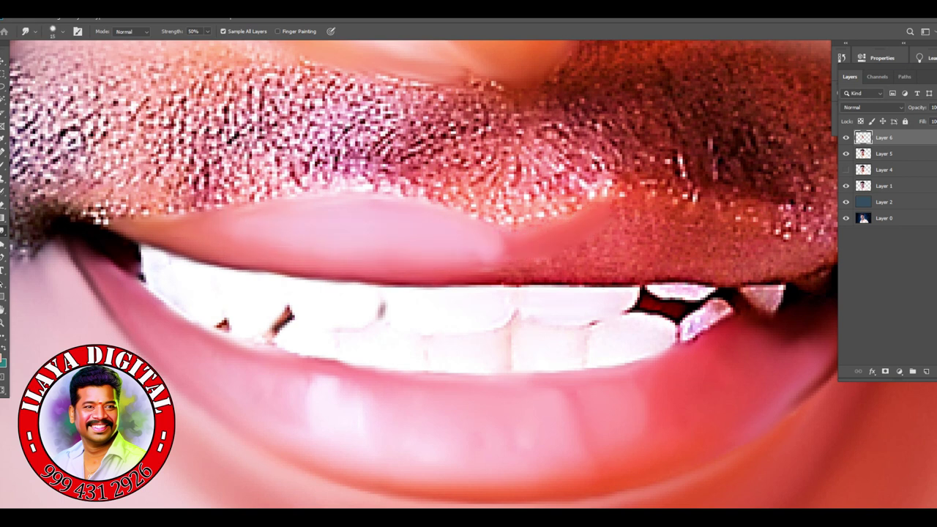
left_click_drag(461, 269, 714, 284)
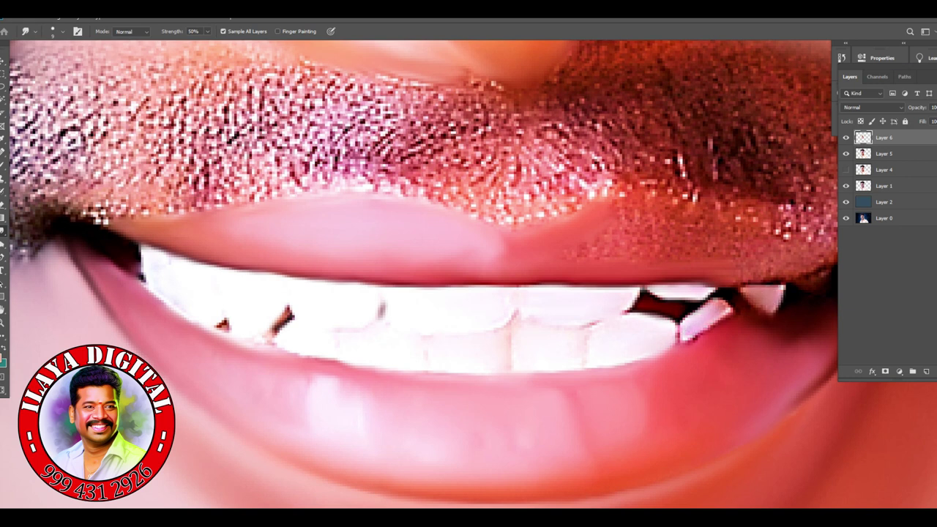
left_click_drag(468, 293, 337, 249)
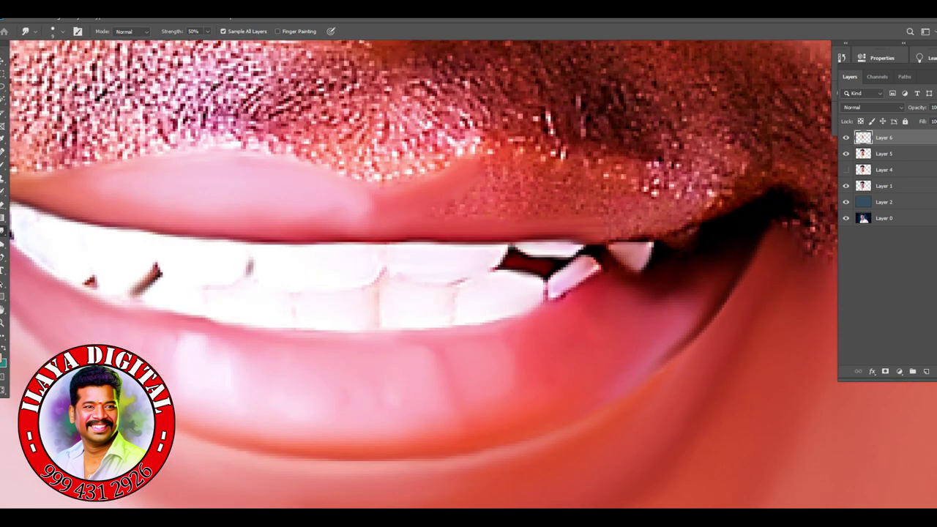
scroll(421, 271, "up", 2)
mouse_move(644, 274)
left_mouse_down()
mouse_move(567, 232)
mouse_move(512, 242)
left_mouse_up()
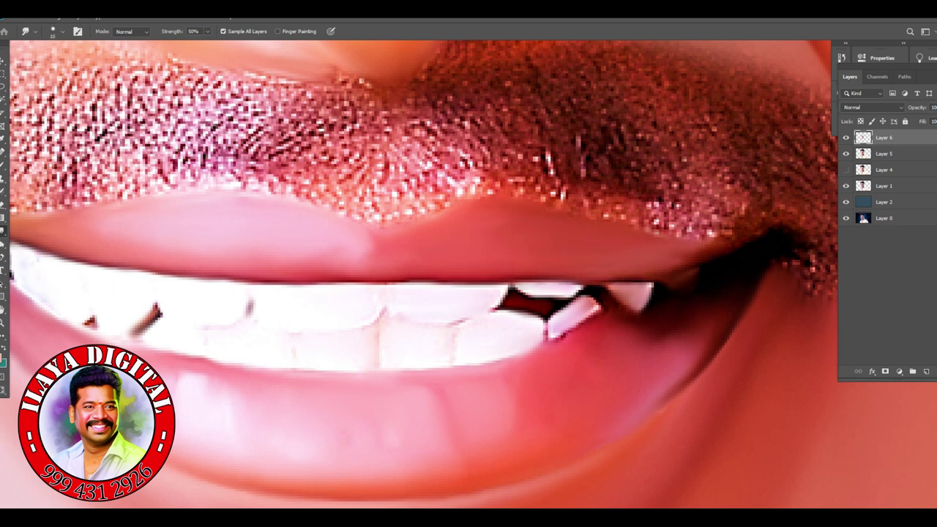
Step: Draw soft vertical highlight streaks on the lower lip with Smudge strokes at 80% strength
key("8")
scroll(424, 275, "down", 2)
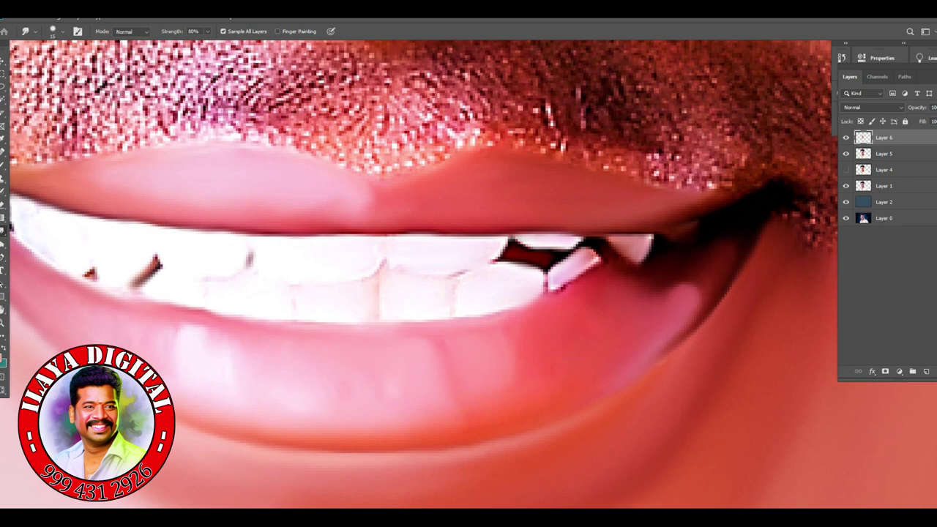
scroll(421, 275, "left", 4)
scroll(421, 274, "left", 3)
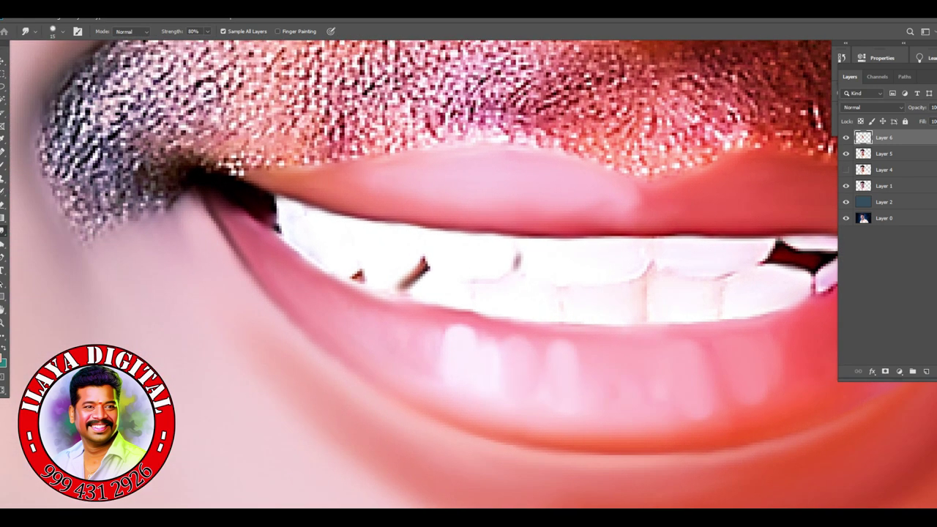
Step: Add more soft vertical highlight streaks across the lower lip with Smudge strokes at 80% strength
left_click(3, 359)
key("Escape")
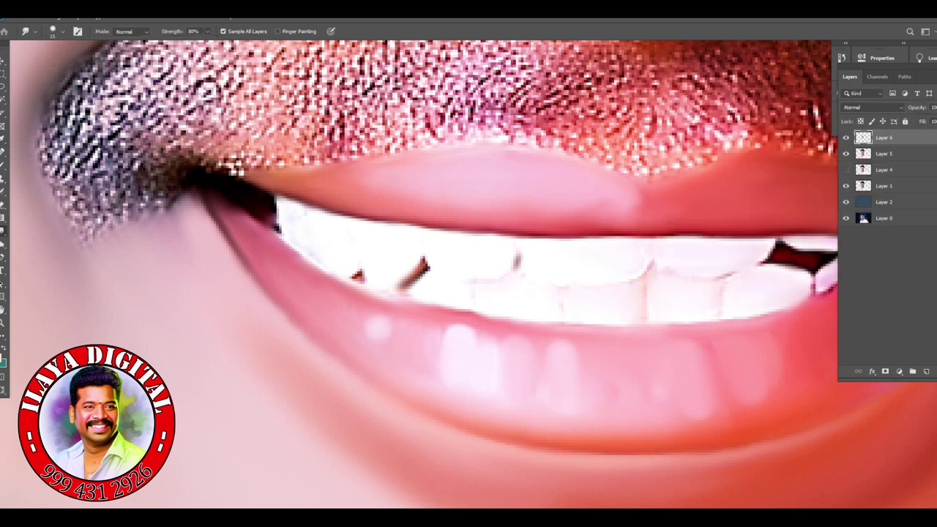
left_click_drag(743, 344, 746, 380)
left_click_drag(692, 351, 691, 384)
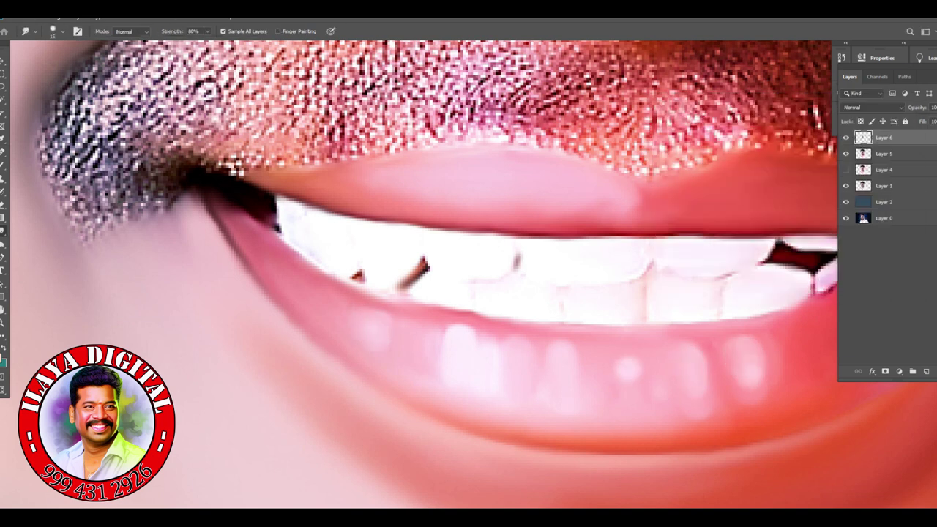
Step: Smudge a soft highlight along the lower lip towards the reddish-side mouth corner at 80% strength
scroll(421, 274, "right", 2)
scroll(422, 275, "up", 1)
scroll(422, 274, "right", 3)
scroll(422, 274, "up", 1)
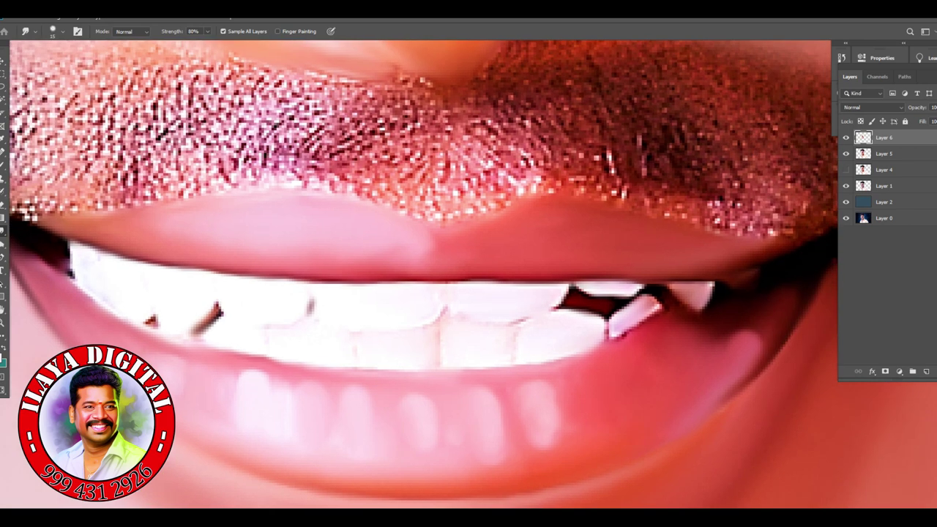
mouse_move(739, 335)
left_mouse_down()
mouse_move(745, 376)
mouse_move(713, 397)
left_mouse_up()
scroll(717, 381, "down", 2)
left_click_drag(724, 308, 677, 348)
left_click_drag(736, 271, 729, 304)
key("ctrl+0")
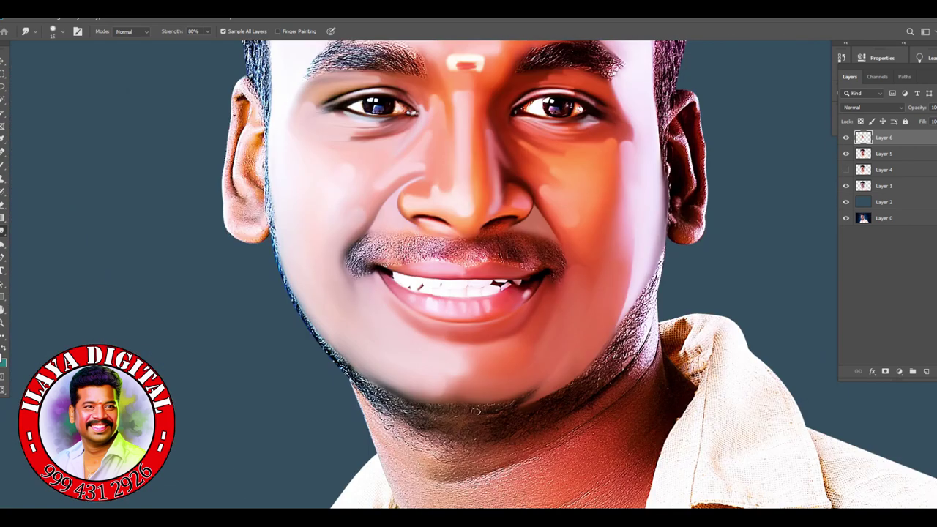
Step: Soften the light highlight at the centre of the upper lip with the Smudge tool at 40% strength
key("ctrl+minus")
key("ctrl+plus")
key("ctrl+plus")
key("ctrl+plus")
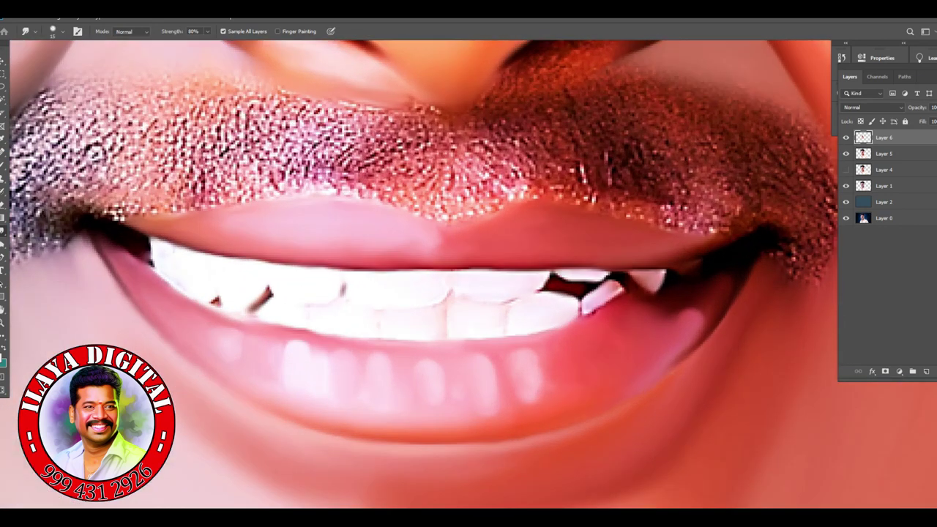
mouse_move(424, 227)
left_mouse_down()
mouse_move(395, 249)
mouse_move(344, 243)
left_mouse_up()
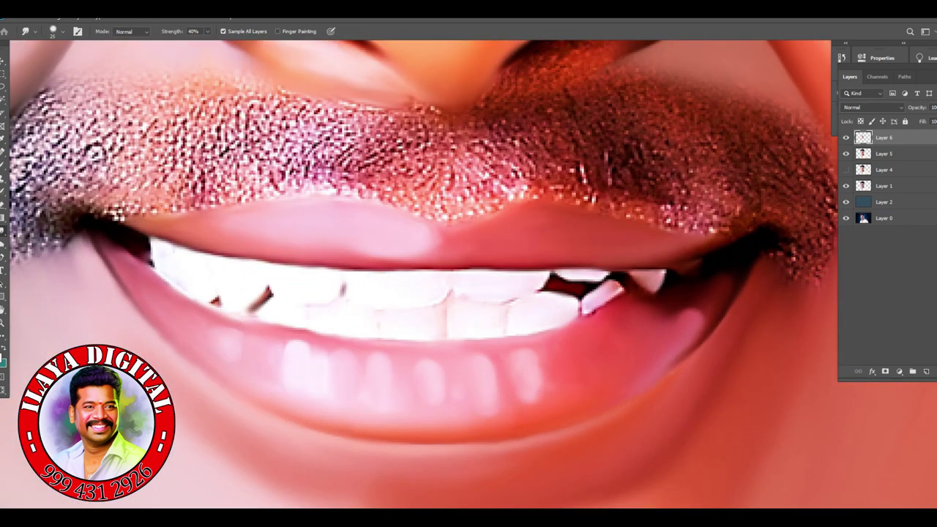
key("ctrl+minus")
key("ctrl+minus")
key("ctrl+minus")
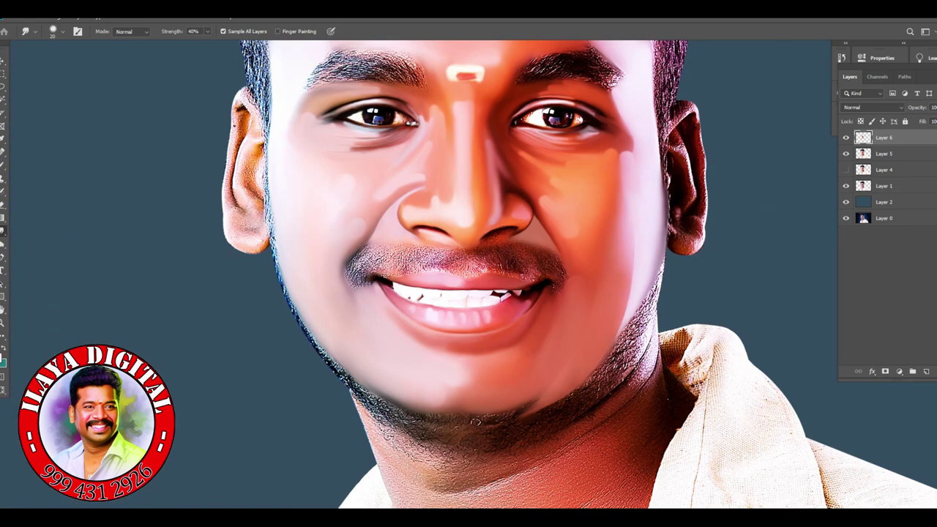
Step: Draw two soft white highlights across the pale side of the chin with Smudge strokes at 70% strength
key("ctrl+plus")
key("ctrl+plus")
key("ctrl+plus")
key("7")
left_click_drag(432, 359, 359, 432)
left_click_drag(410, 395, 439, 366)
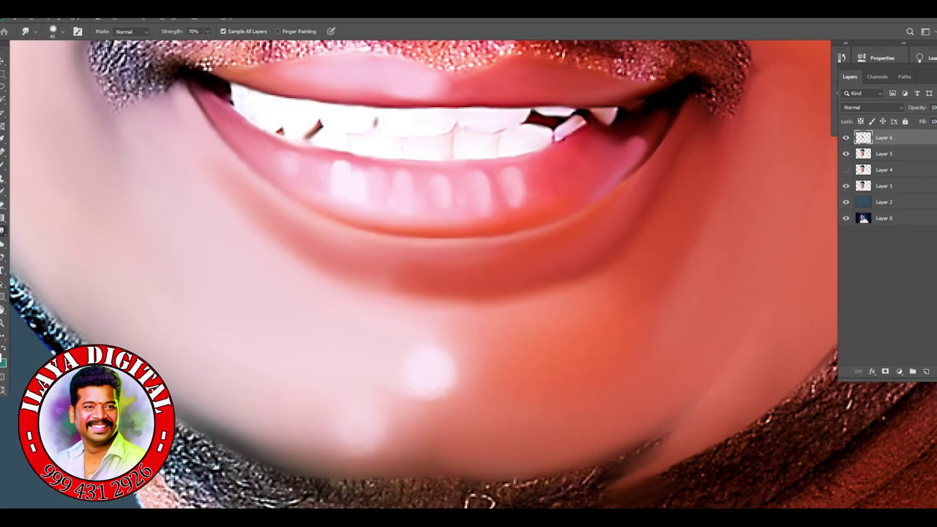
left_click_drag(366, 429, 271, 413)
left_click_drag(439, 366, 359, 358)
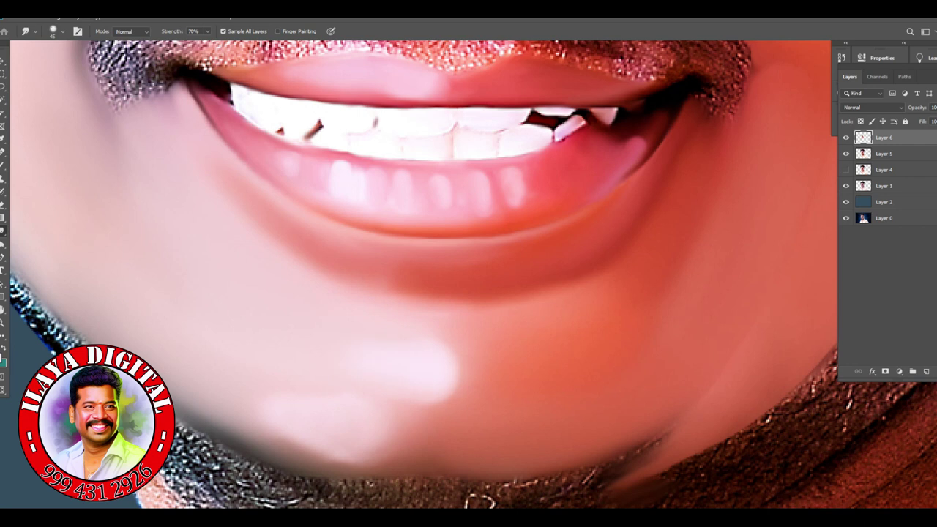
scroll(421, 275, "up", 2)
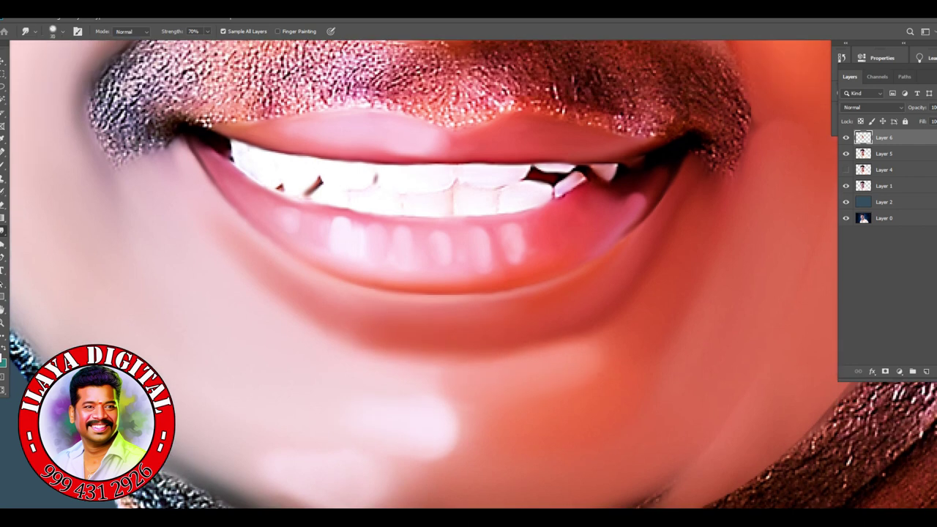
Step: Switch to full-screen view and smudge the reddish-side ear smooth at 40% strength inside the subject's outline selection
key("ctrl+0")
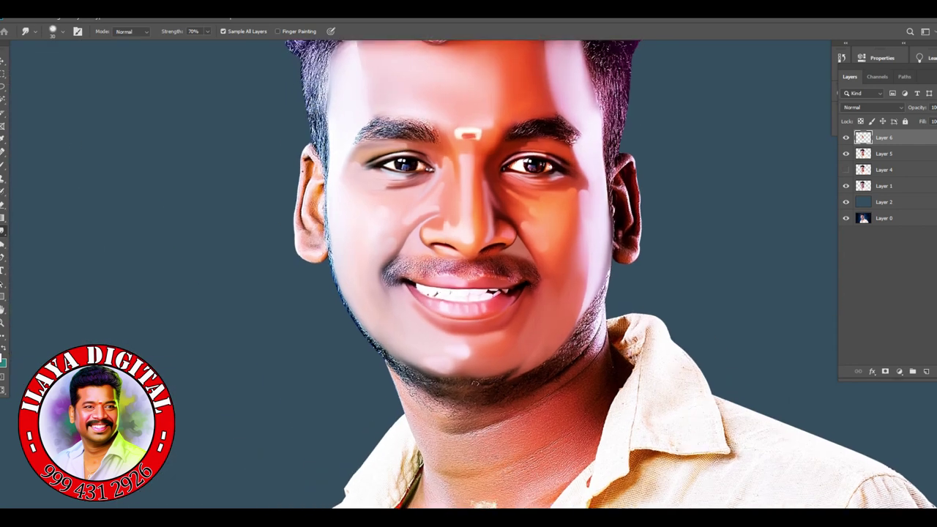
key("ctrl+plus")
key("ctrl+plus")
key("ctrl+plus")
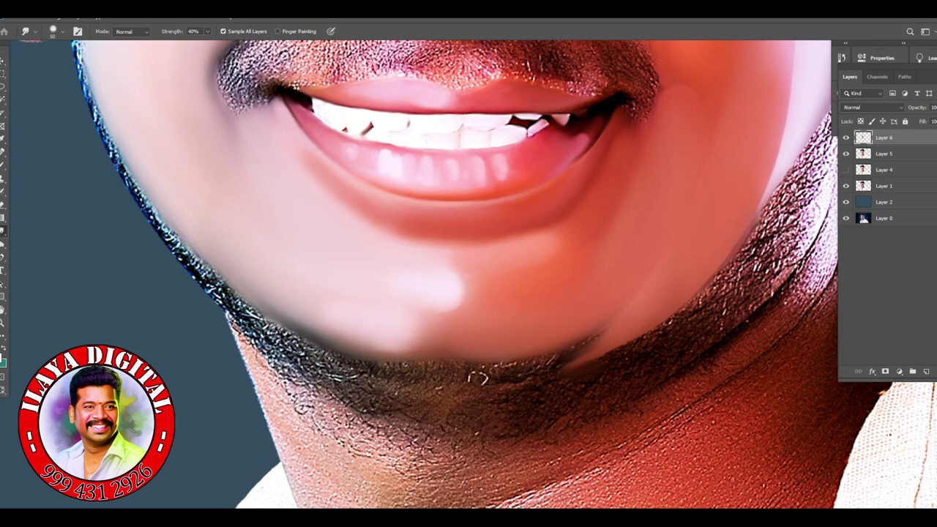
scroll(477, 377, "down", 3)
scroll(410, 219, "up", 5)
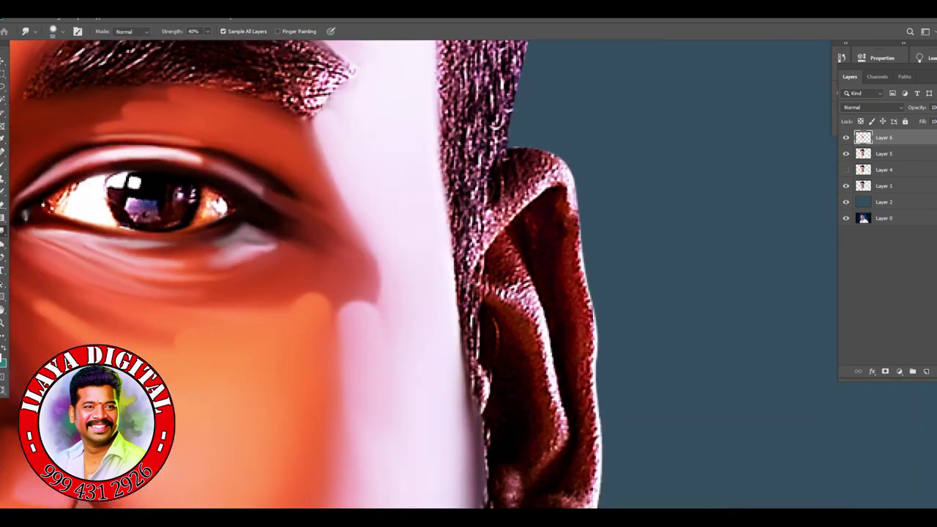
scroll(468, 439, "up", 1)
key("f")
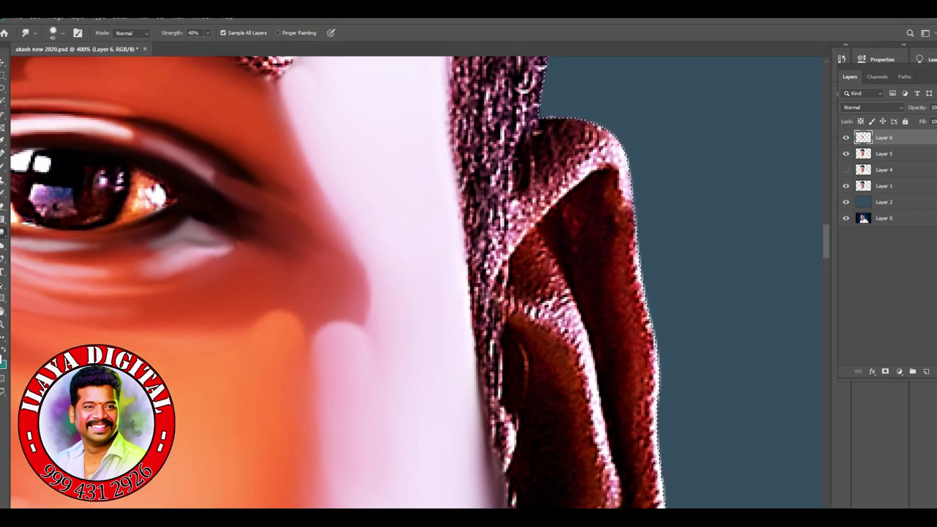
key("f")
key("f")
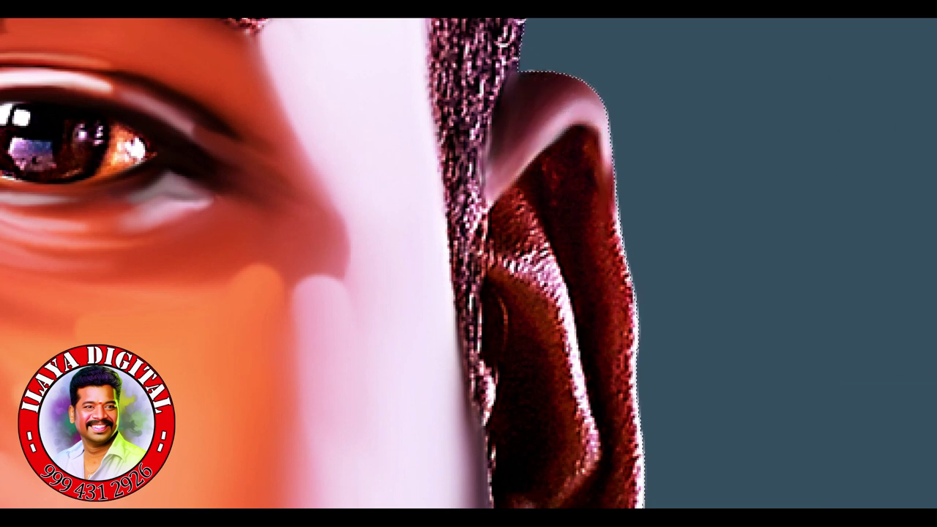
scroll(469, 264, "down", 2)
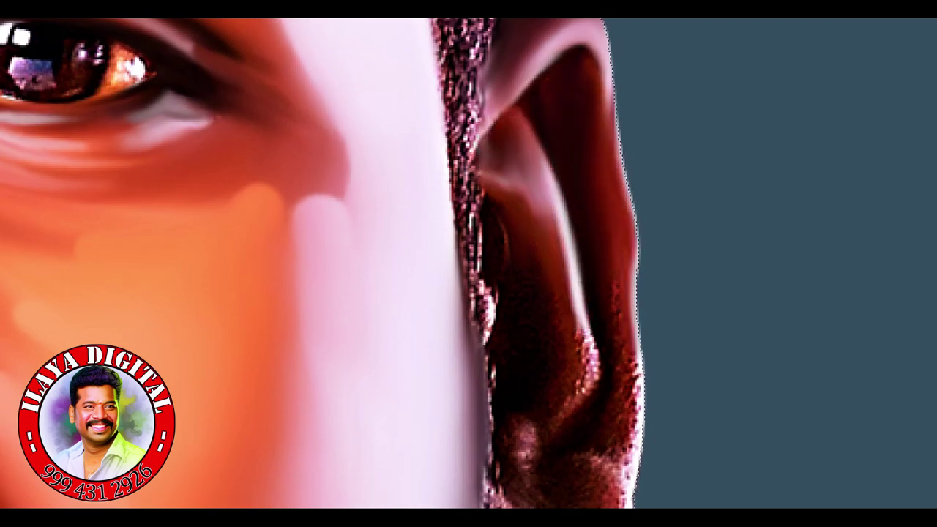
scroll(469, 263, "down", 2)
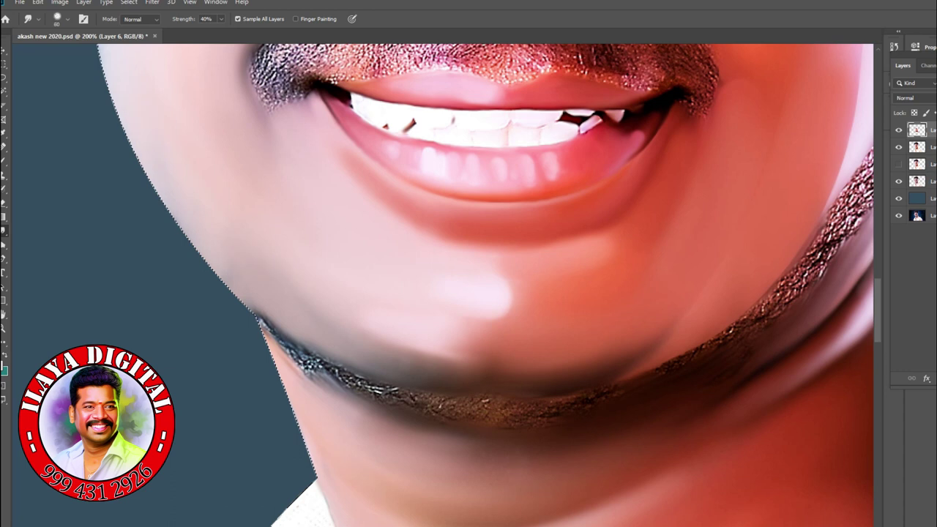
Step: Dab skin tone over the beard line under the chin and smudge it into the chin and neck at 40% strength
key("ctrl+minus")
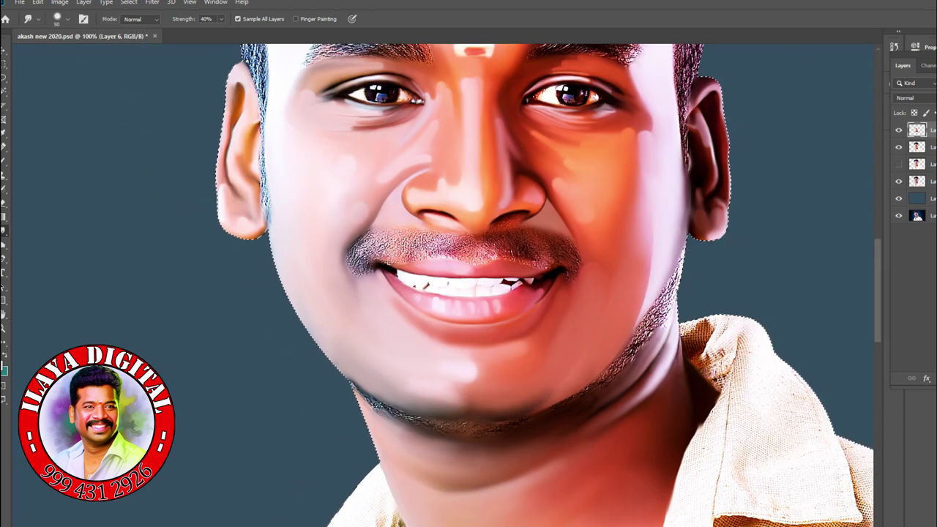
key("ctrl+plus")
key("ctrl+plus")
left_click(4, 369)
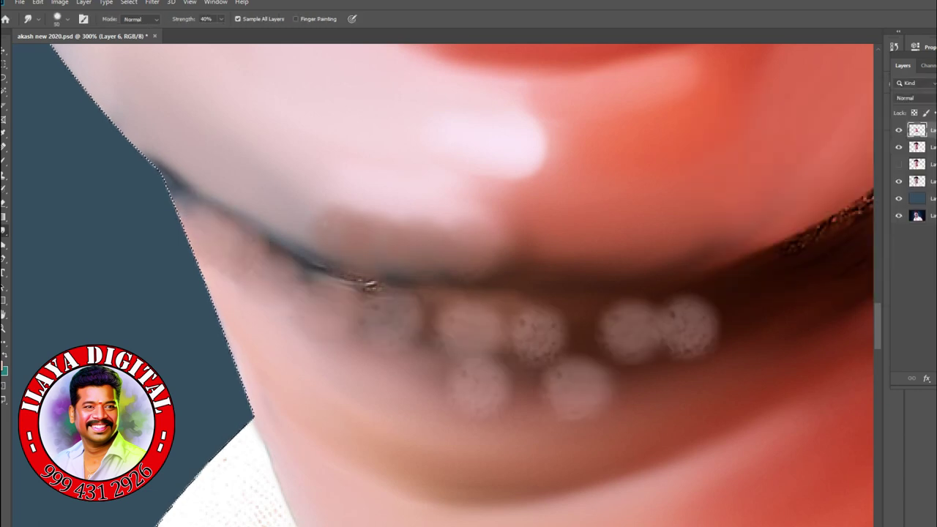
scroll(370, 285, "up", 2)
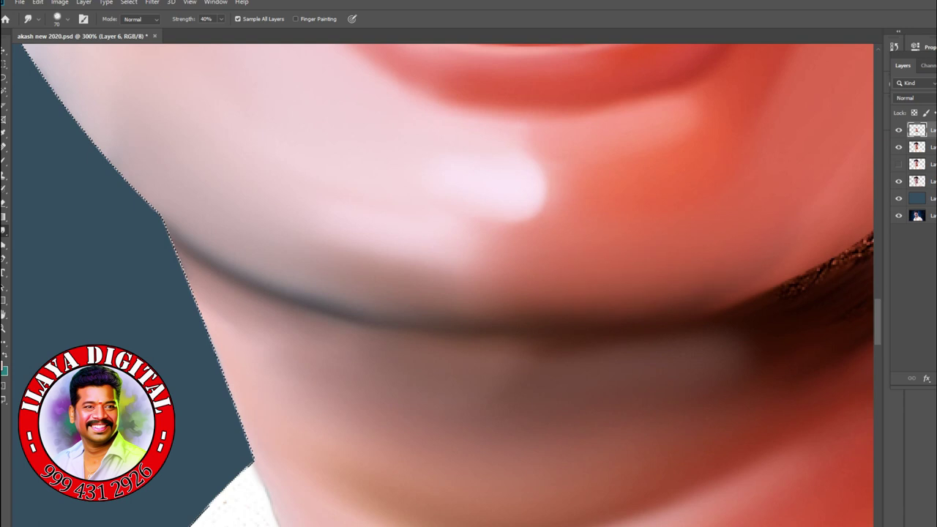
left_click_drag(490, 308, 431, 271)
left_click_drag(506, 220, 454, 253)
Step: Enlarge the Smudge brush and smooth away the upper stubble along the reddish-side jaw below the ear at 40% strength
scroll(439, 285, "up", 2)
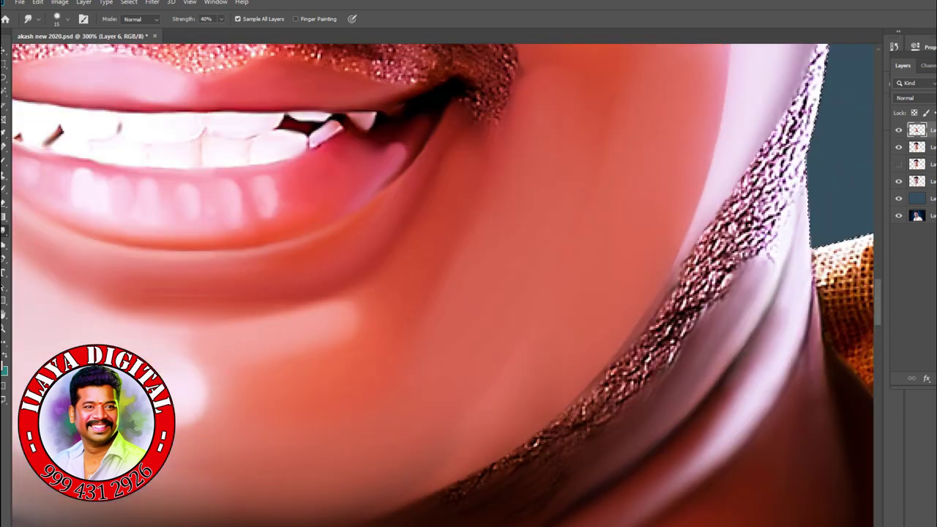
key("bracketright")
key("bracketright")
key("bracketright")
key("bracketright")
key("bracketright")
scroll(439, 285, "up", 3)
scroll(439, 285, "down", 2)
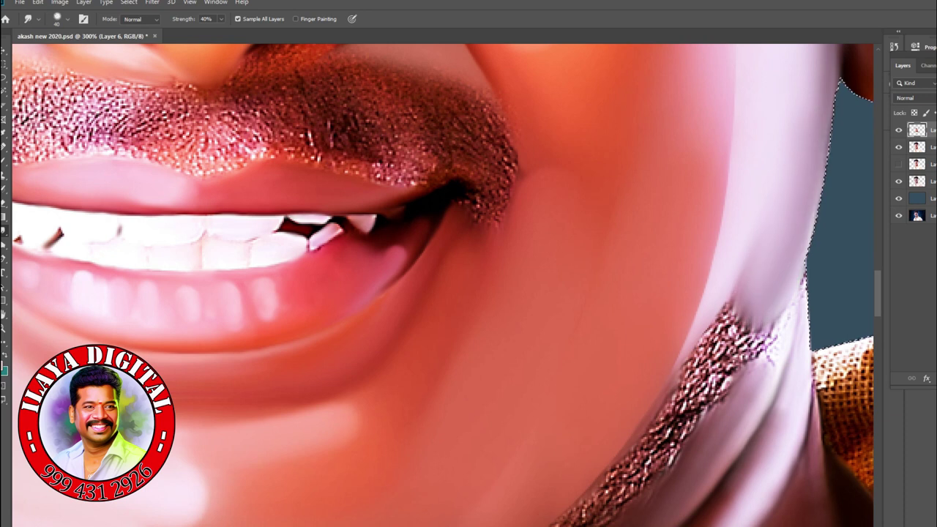
key("bracketright")
key("ctrl+minus")
scroll(439, 285, "up", 1)
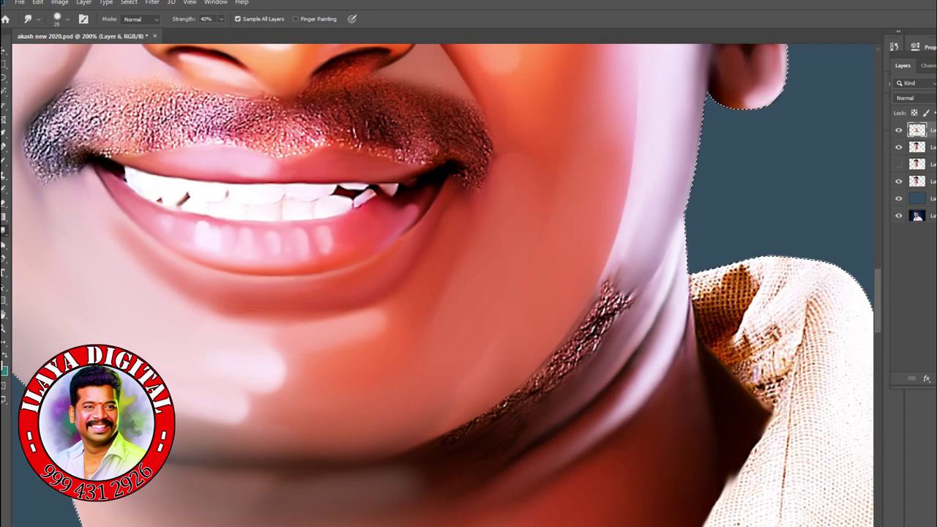
Step: Smudge the remaining stubble on the reddish-side jawline into a clean dark edge down to the chin at 40% strength
left_click_drag(624, 292, 557, 363)
left_click_drag(634, 289, 604, 311)
scroll(439, 285, "down", 2)
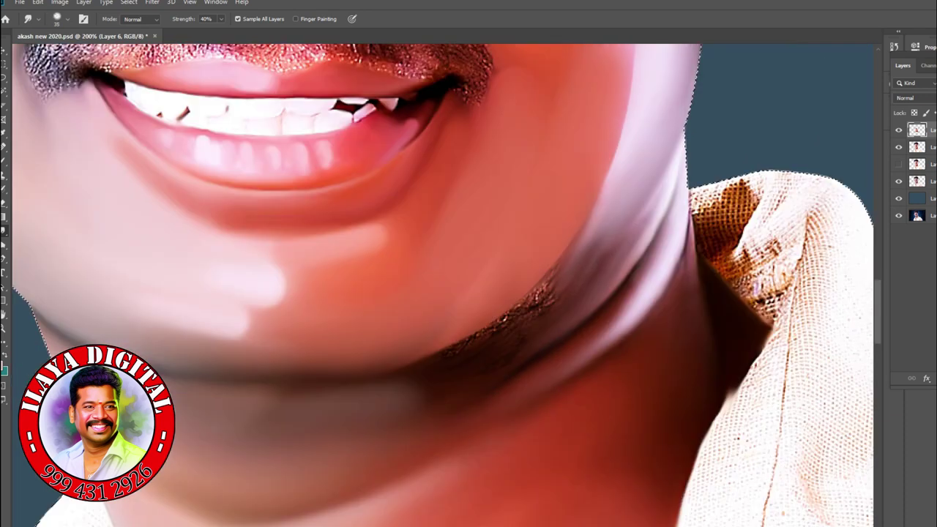
left_click_drag(608, 213, 564, 278)
scroll(439, 285, "down", 1)
left_click_drag(637, 176, 542, 257)
left_click_drag(410, 322, 351, 366)
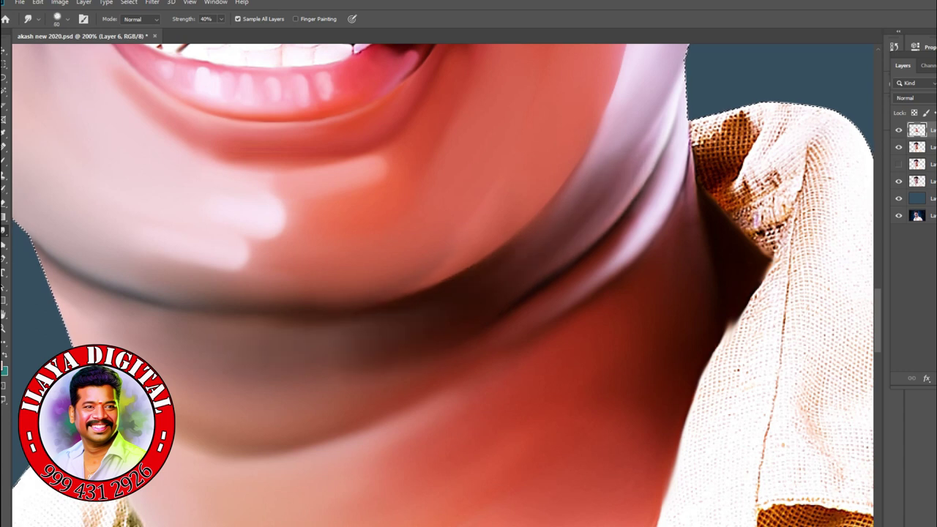
left_click_drag(446, 256, 351, 297)
Step: Compare the whole portrait with and without the smudging on Layer 6
key("ctrl+0")
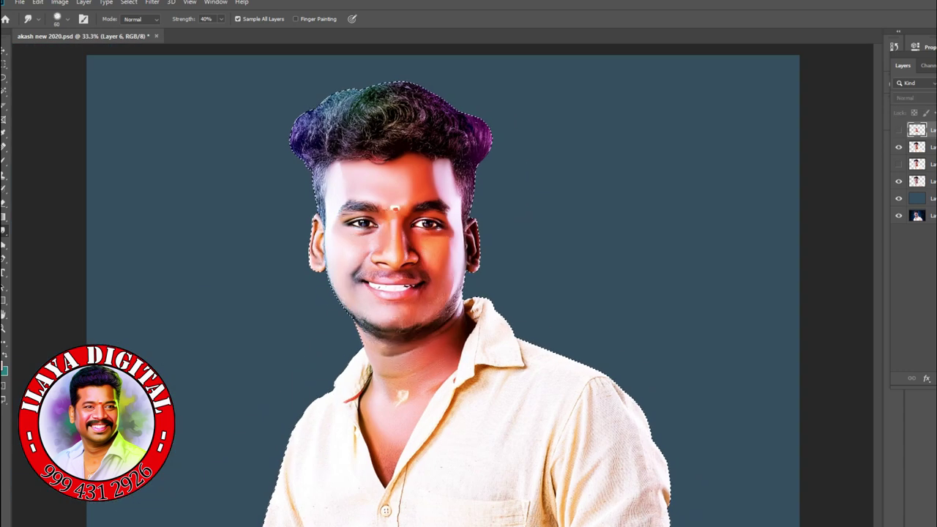
key("ctrl+1")
key("ctrl+plus")
key("e")
left_click_drag(505, 242, 358, 352)
key("r")
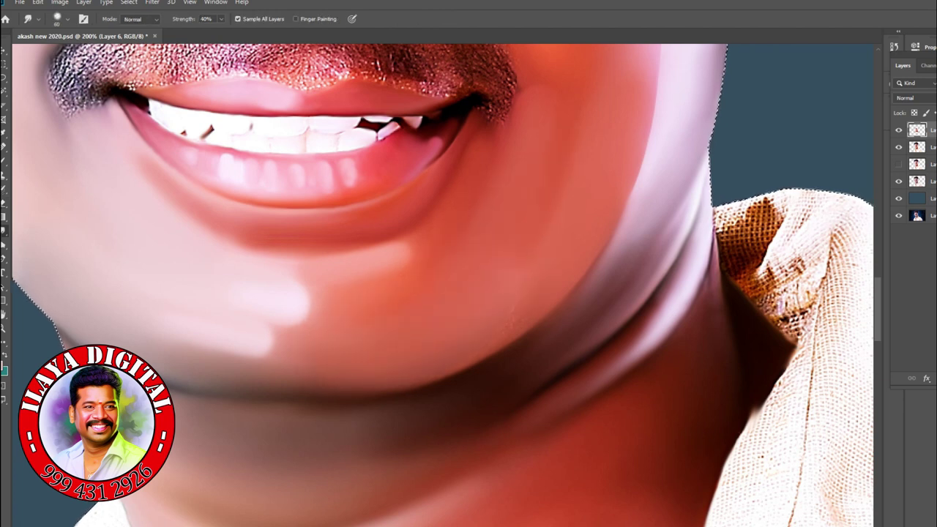
Step: Add soft light strokes on the reddish-side jaw, cheek edge and neck crease with Smudge at 80% strength
scroll(439, 286, "up", 4)
scroll(447, 285, "down", 3)
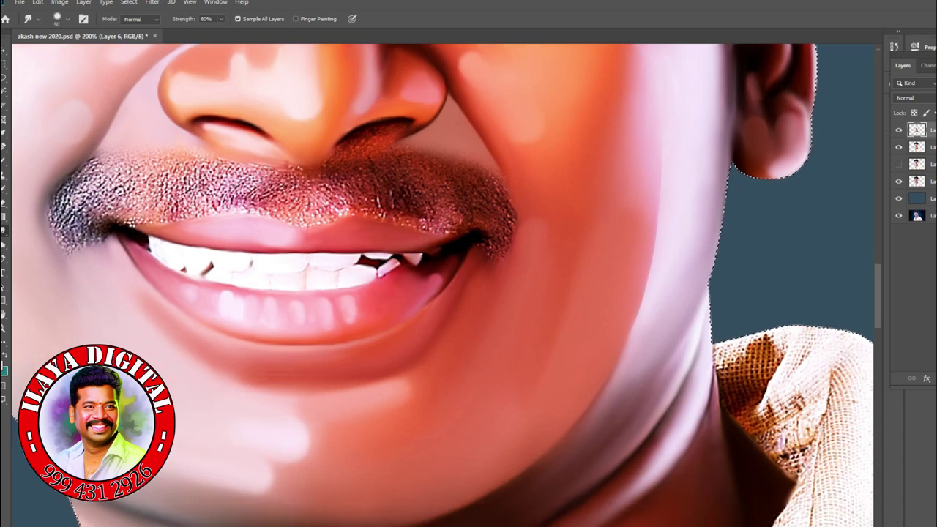
scroll(447, 286, "down", 5)
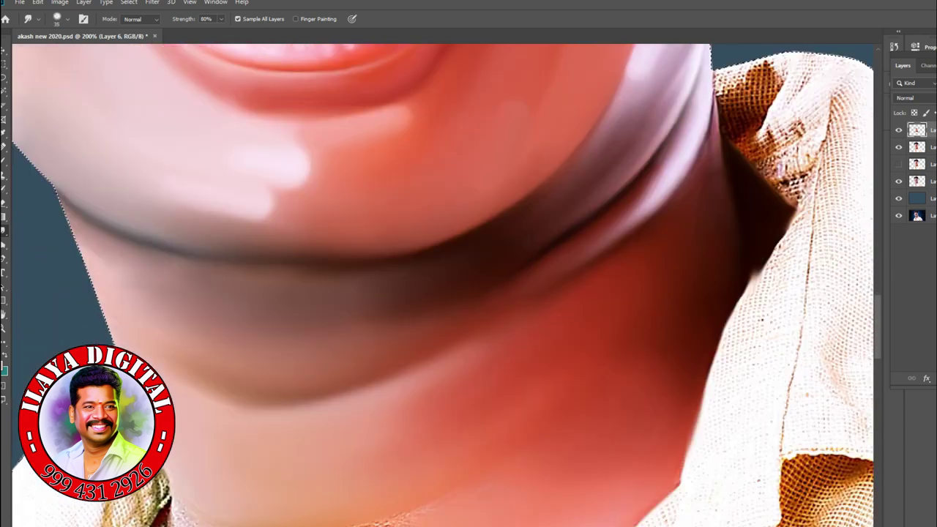
key("ctrl+minus")
scroll(446, 285, "up", 4)
key("ctrl+plus")
scroll(446, 285, "down", 8)
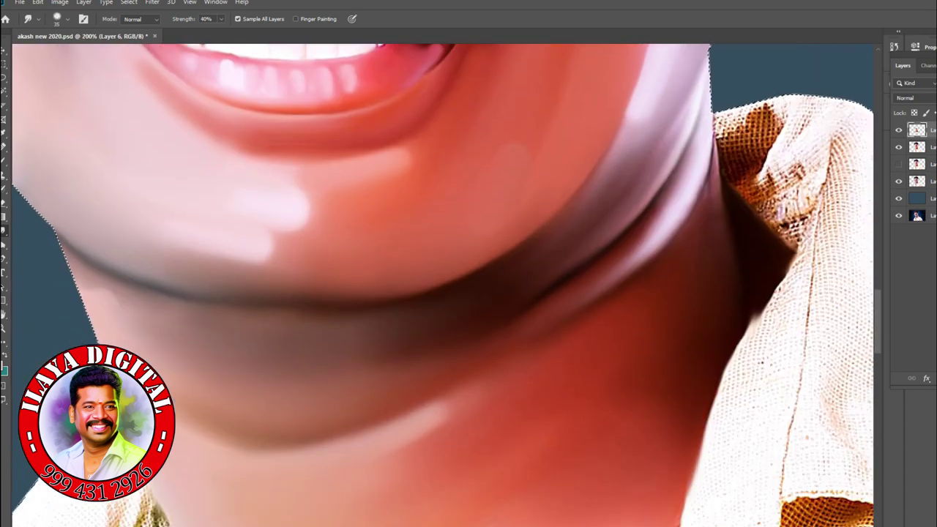
Step: Smudge the chin and neck highlights softly into the jaw edge at 40% strength and check against the portrait without Layer 6
key("4")
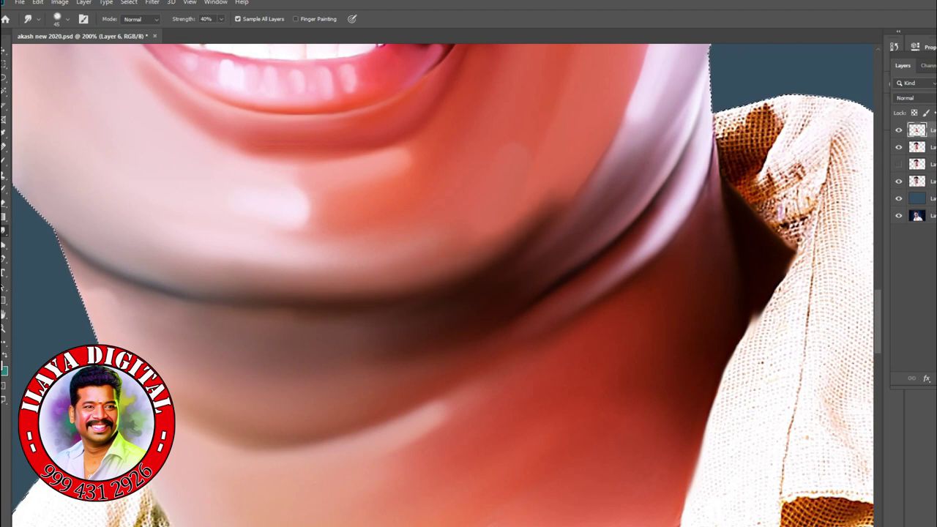
key("ctrl+minus")
key("ctrl+minus")
scroll(446, 286, "up", 2)
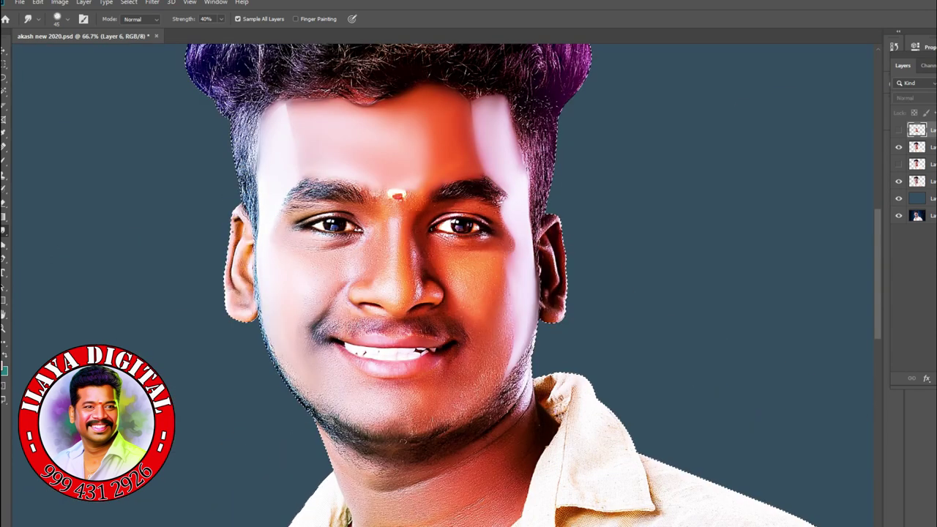
Step: Examine the smudged nose and the untouched moustache and upper lip up close
key("5")
key("ctrl+plus")
key("ctrl+plus")
key("ctrl+plus")
key("ctrl+plus")
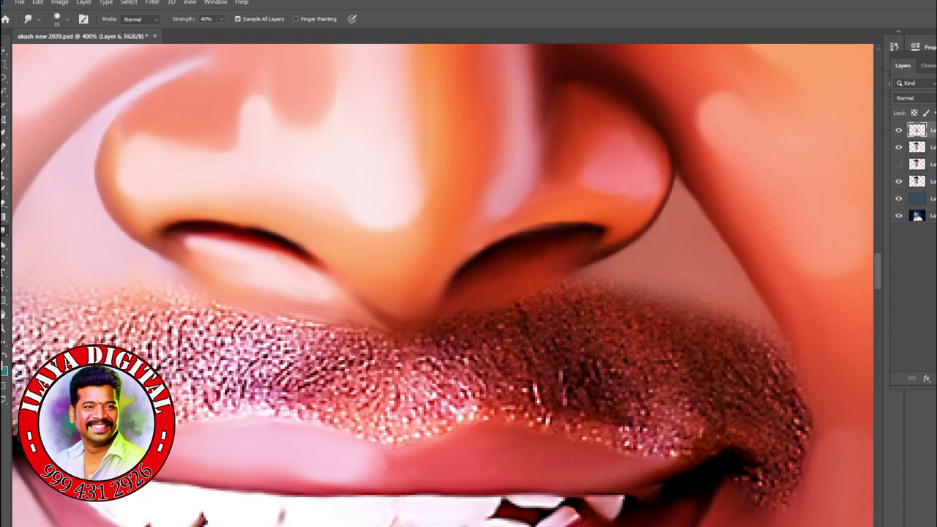
key("bracketright")
key("bracketright")
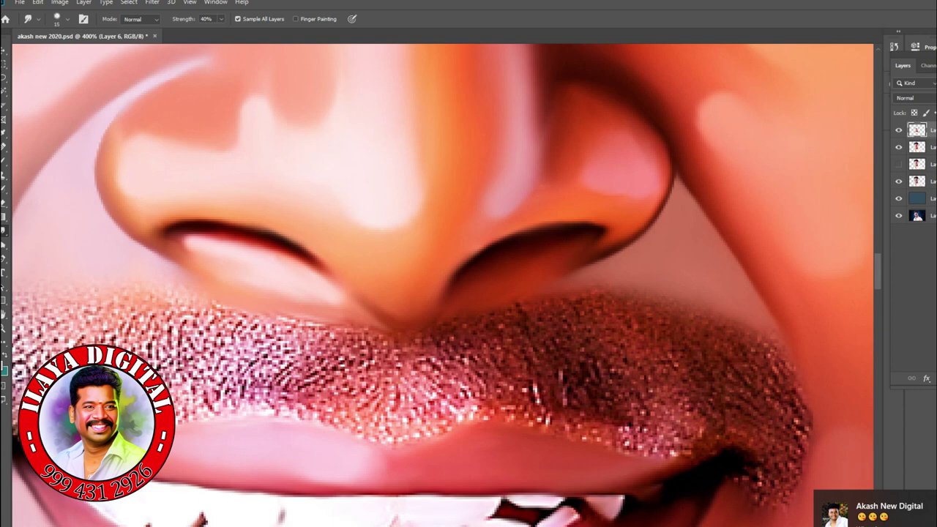
scroll(446, 286, "up", 2)
scroll(446, 285, "down", 5)
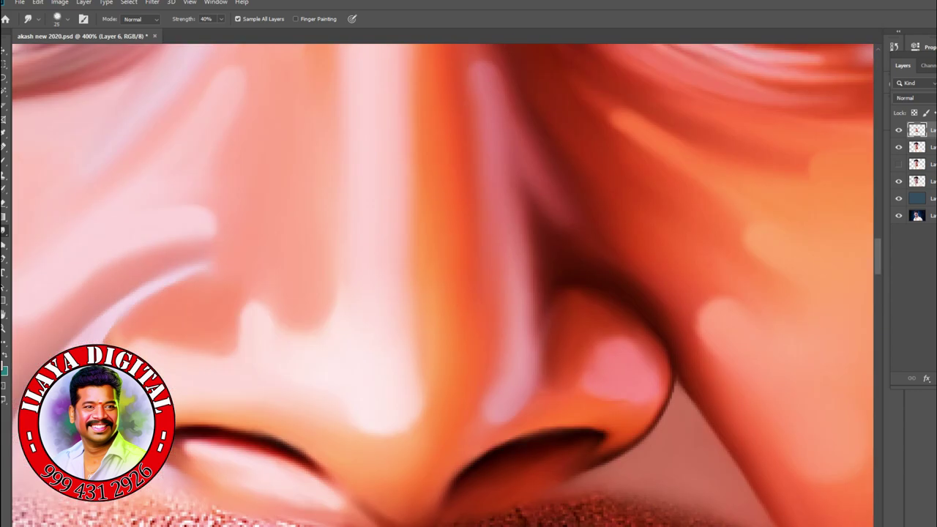
scroll(440, 351, "up", 4)
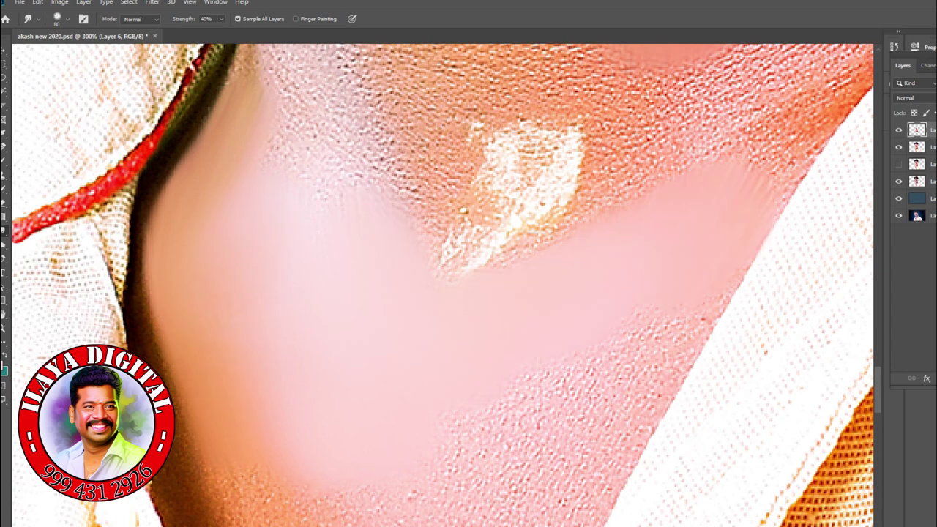
Step: Smudge the chest skin smooth inside the open shirt collar down to its lowest point at 40% strength
scroll(463, 210, "down", 1)
mouse_move(388, 439)
left_mouse_down()
mouse_move(410, 329)
mouse_move(468, 381)
mouse_move(338, 441)
left_mouse_up()
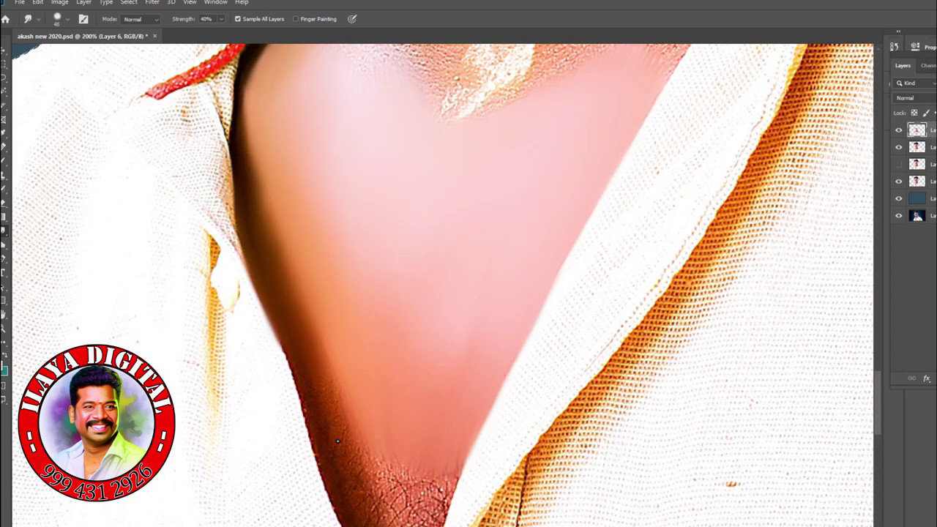
scroll(337, 440, "down", 4)
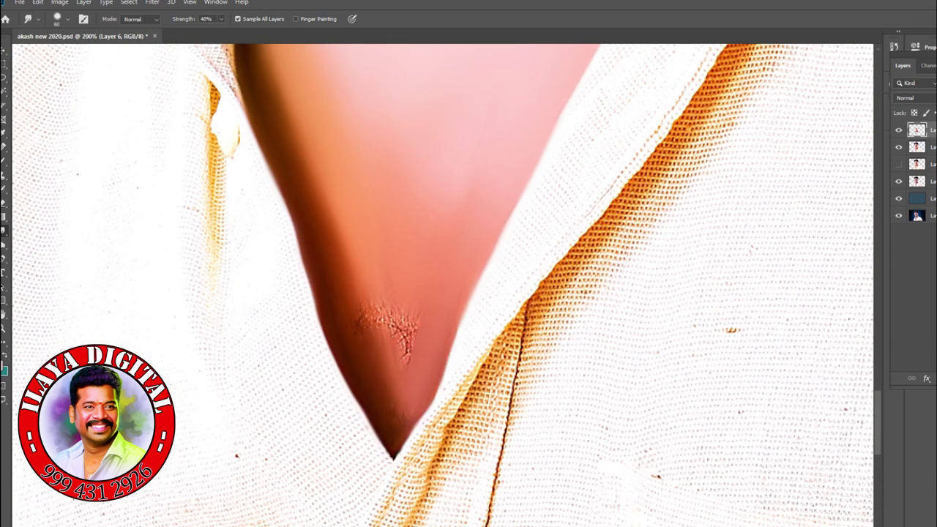
Step: Smudge the lower neck texture and the light throat patch into soft tones below the neck crease at 40% strength
scroll(440, 286, "up", 8)
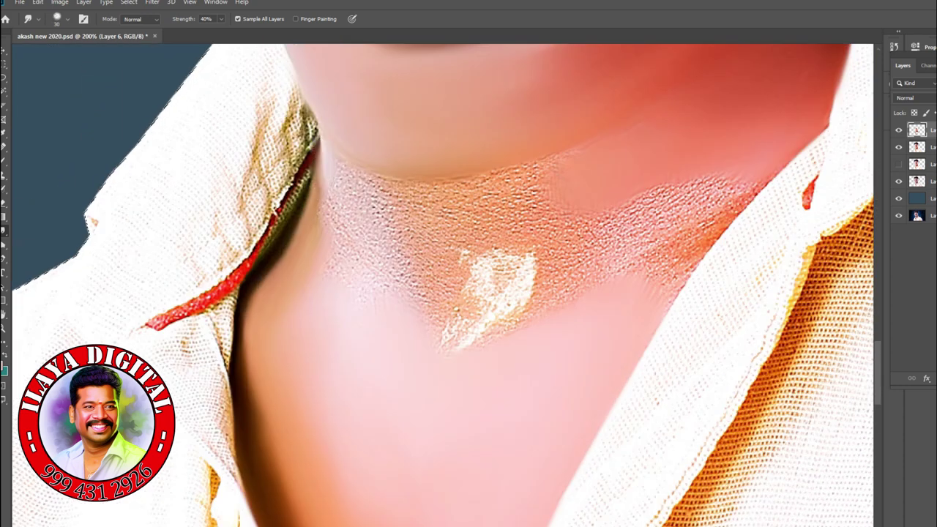
mouse_move(432, 329)
left_mouse_down()
mouse_move(542, 241)
mouse_move(703, 205)
mouse_move(769, 169)
mouse_move(483, 191)
left_mouse_up()
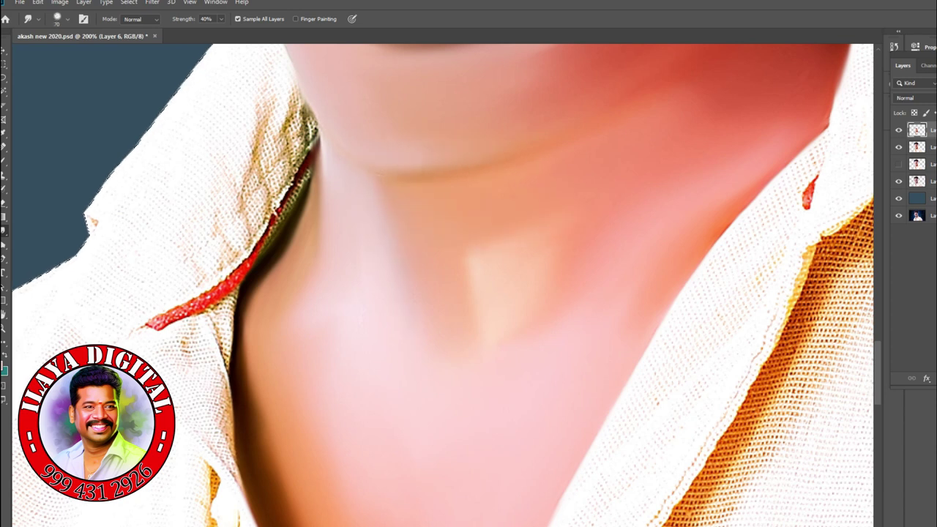
key("ctrl+minus")
key("ctrl+minus")
key("ctrl+minus")
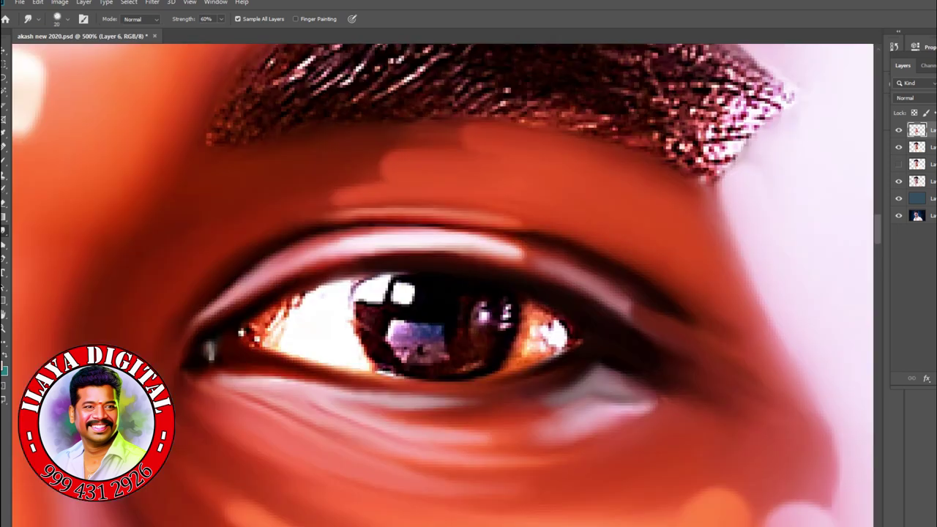
Step: Smudge the reddish-side eye's whites, inner corner and iris reflections into clean soft shapes at 60% strength
key("ctrl+plus")
mouse_move(264, 315)
left_mouse_down()
mouse_move(381, 208)
mouse_move(176, 322)
mouse_move(358, 388)
left_mouse_up()
mouse_move(439, 245)
left_mouse_down()
mouse_move(468, 337)
mouse_move(454, 300)
left_mouse_up()
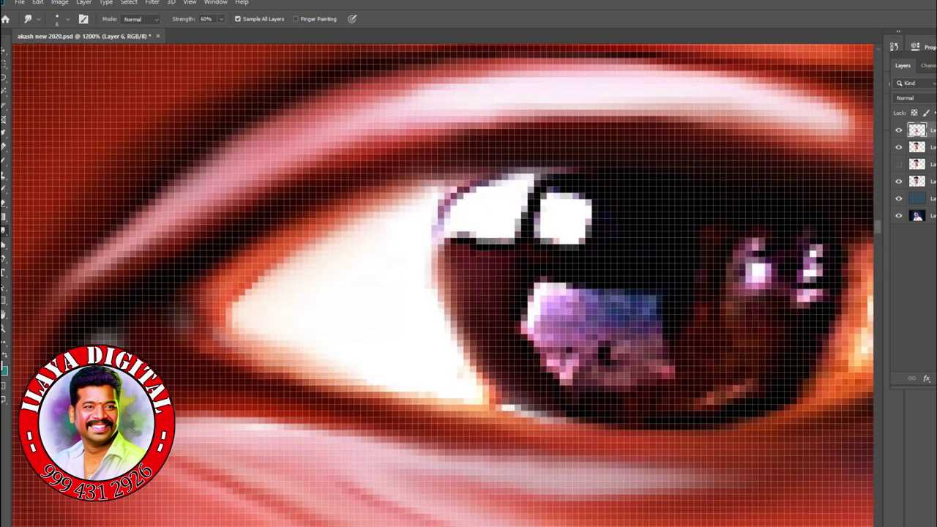
mouse_move(535, 292)
left_mouse_down()
mouse_move(645, 351)
mouse_move(776, 263)
mouse_move(454, 205)
left_mouse_up()
scroll(443, 285, "right", 5)
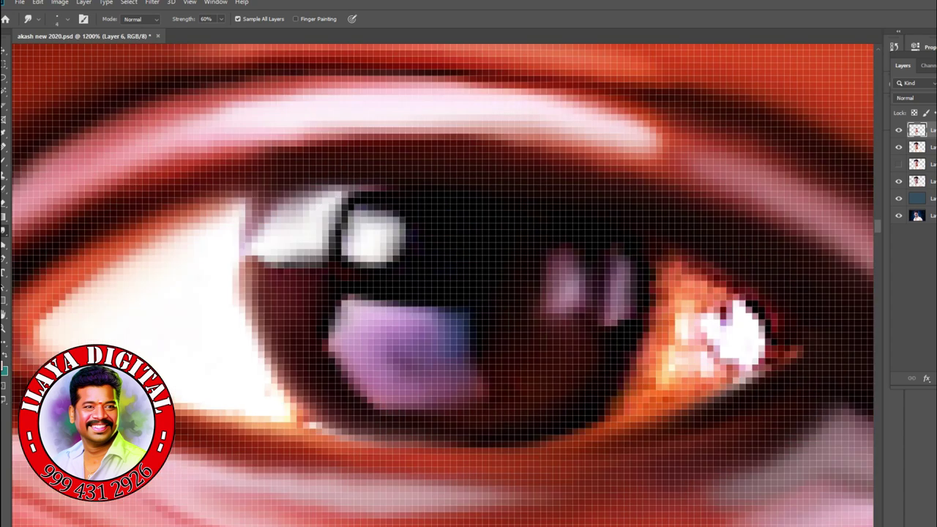
mouse_move(703, 322)
left_mouse_down()
mouse_move(659, 256)
mouse_move(702, 381)
mouse_move(622, 410)
left_mouse_up()
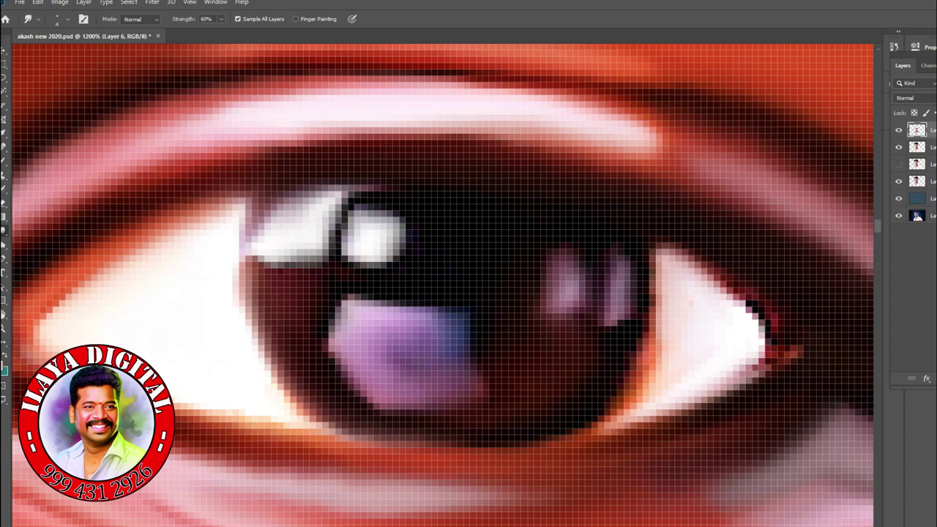
mouse_move(608, 308)
left_mouse_down()
mouse_move(585, 278)
mouse_move(557, 329)
left_mouse_up()
Step: Smudge the light-side eye's whites, iris and reflections smooth at 60% strength
scroll(454, 293, "down", 4)
key("5")
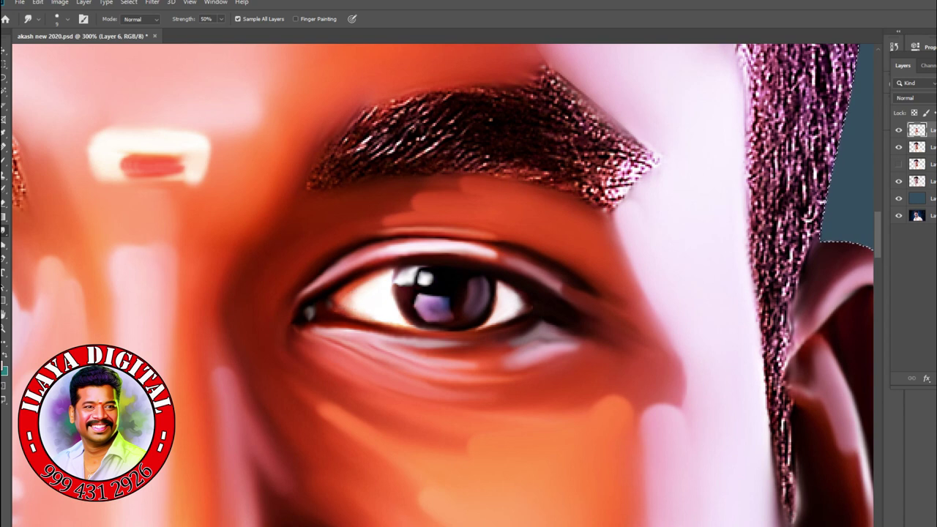
scroll(445, 256, "up", 2)
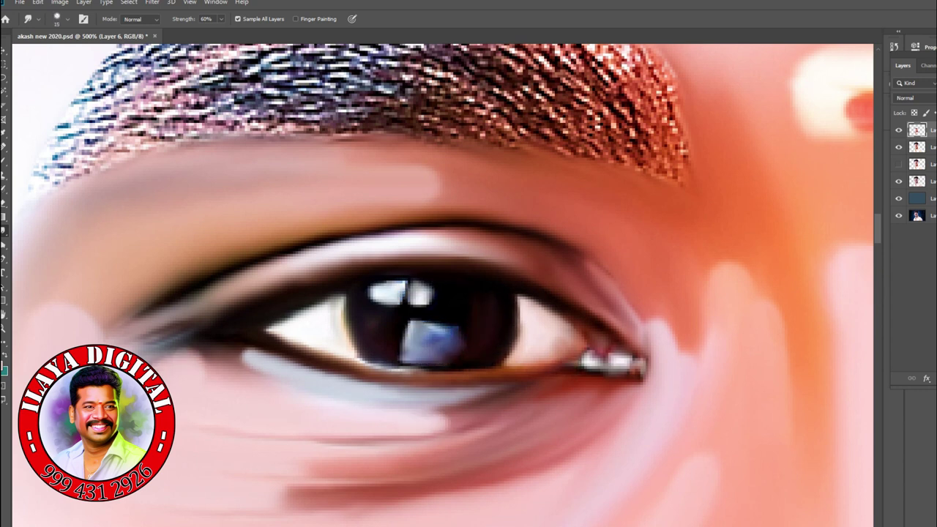
scroll(468, 285, "down", 5)
scroll(468, 285, "up", 3)
Step: Smudge the reddish-side eyebrow's inner and middle parts into curved hair strands with the 11 px Triangle - Dots tip at 80% strength
right_click(474, 116)
scroll(702, 366, "down", 3)
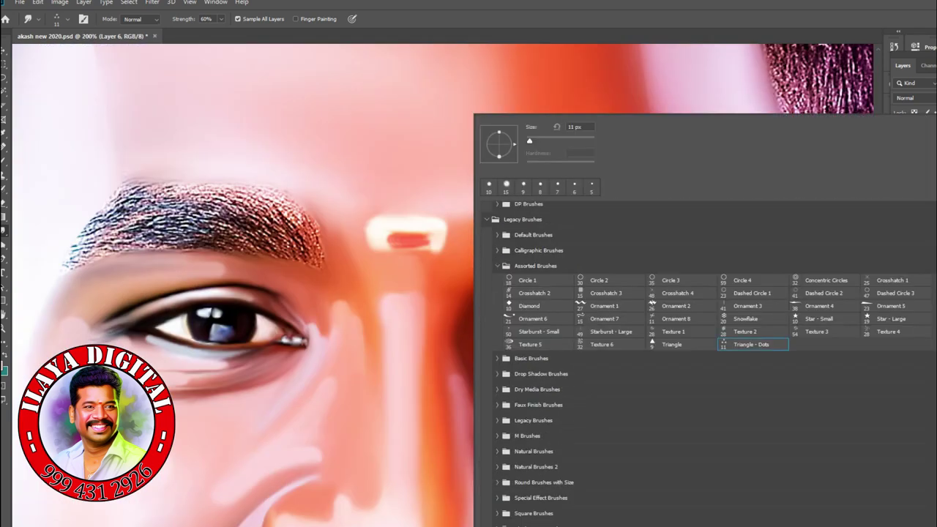
key("Return")
scroll(468, 285, "up", 2)
scroll(659, 183, "up", 1)
mouse_move(322, 344)
left_mouse_down()
mouse_move(512, 252)
mouse_move(732, 292)
mouse_move(841, 373)
left_mouse_up()
left_click_drag(322, 300, 600, 252)
mouse_move(330, 358)
left_mouse_down()
mouse_move(527, 344)
mouse_move(688, 366)
left_mouse_up()
left_click_drag(271, 337, 432, 241)
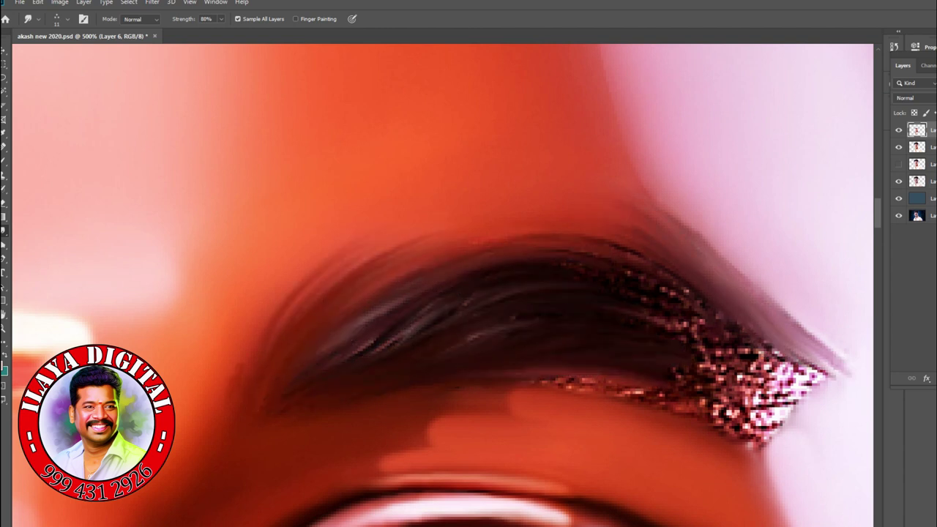
left_click_drag(241, 366, 703, 230)
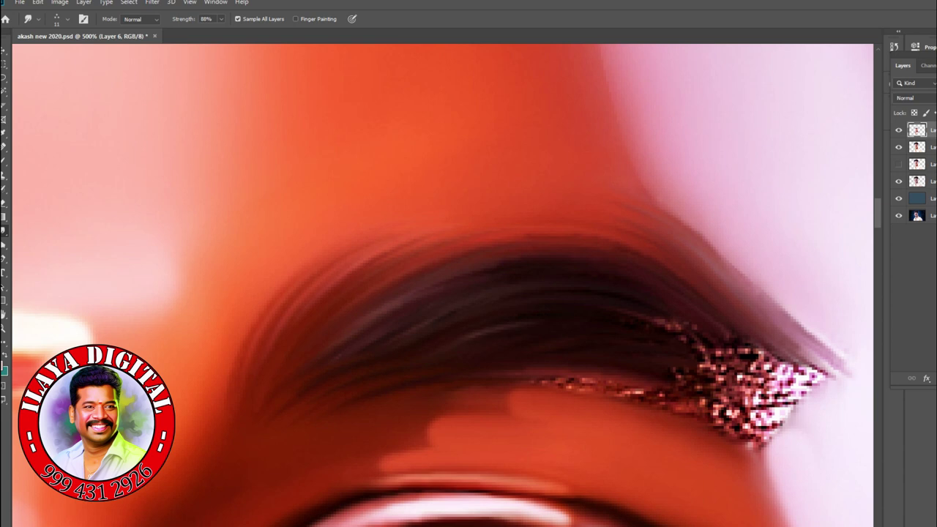
Step: Sweep the reddish-side eyebrow's outer tail into fine tapering strands at 50% strength
key("5")
left_click_drag(469, 293, 373, 161)
left_click_drag(513, 256, 681, 308)
left_click_drag(519, 183, 718, 278)
left_click_drag(586, 158, 750, 286)
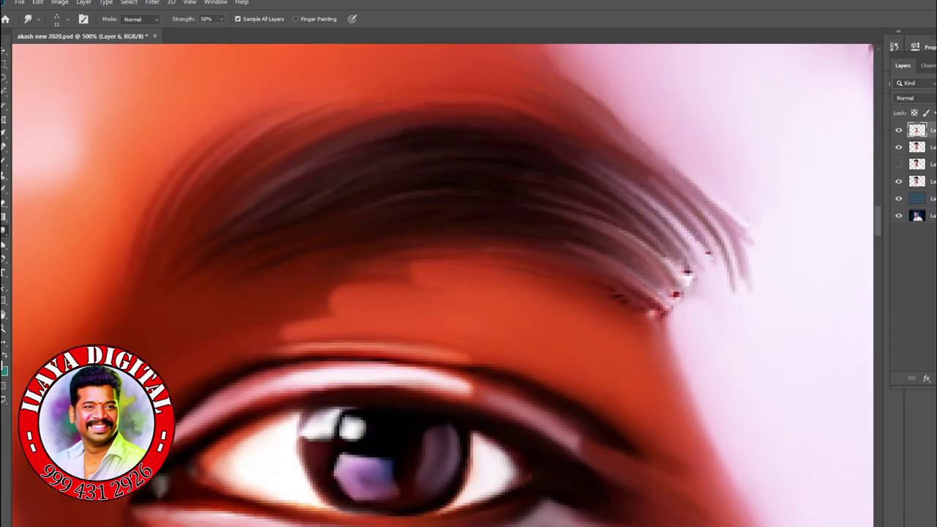
scroll(436, 276, "down", 4)
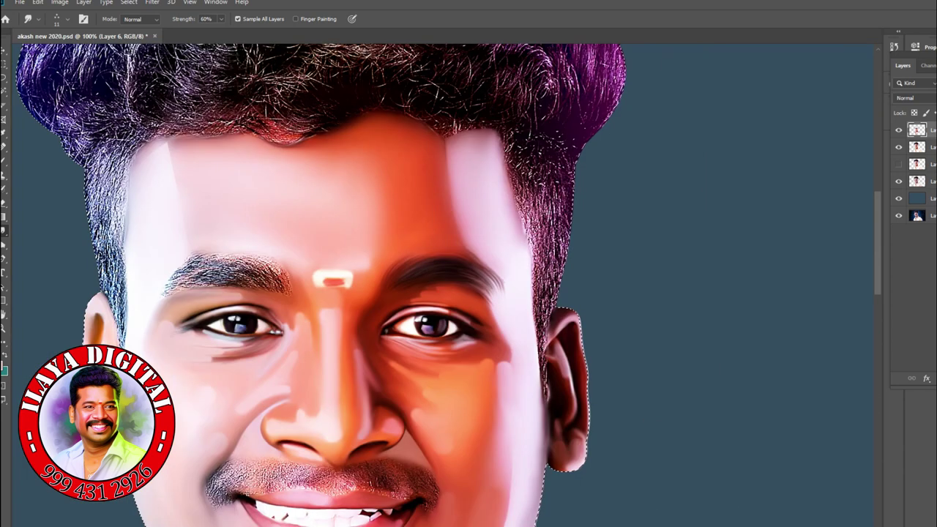
Step: Smudge the light-side eyebrow's bluish outer half into flowing strands with the dotted tip at 80% strength
scroll(443, 282, "up", 1)
key("e")
key("r")
scroll(445, 295, "up", 3)
left_click_drag(495, 250, 563, 293)
left_click_drag(571, 242, 677, 326)
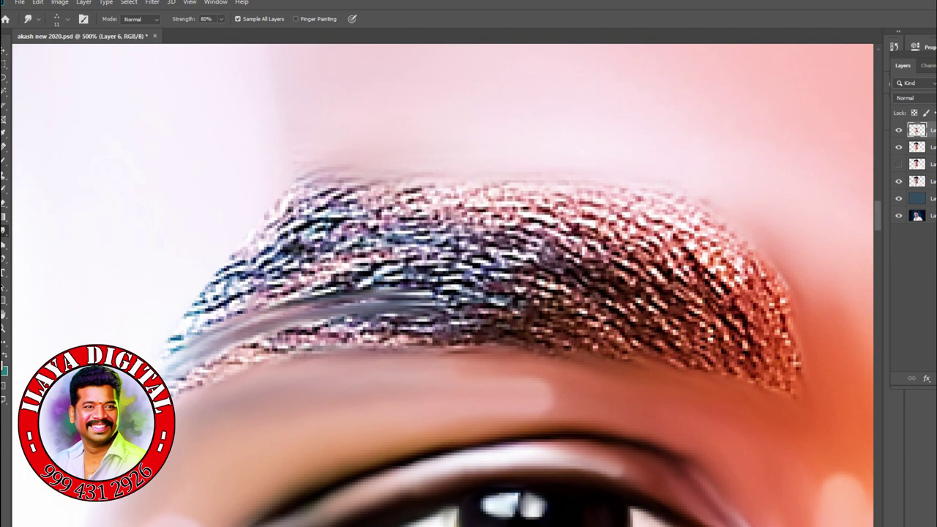
left_click_drag(469, 307, 168, 373)
left_click_drag(480, 264, 179, 322)
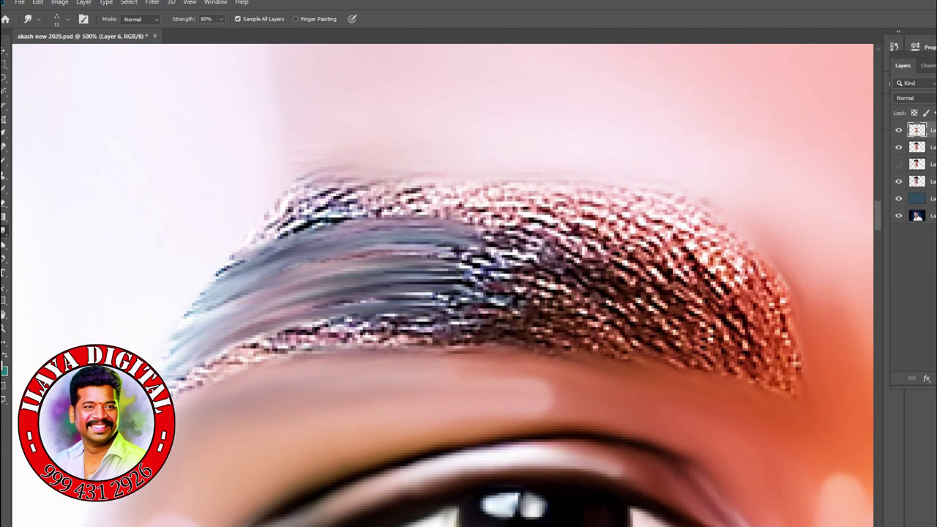
left_click_drag(487, 235, 212, 278)
left_click_drag(447, 198, 285, 168)
Step: Smudge the light-side eyebrow's inner end and remaining textured upper and lower edges into fine strands at 80% strength
mouse_move(351, 242)
left_mouse_down()
mouse_move(183, 352)
mouse_move(703, 293)
mouse_move(798, 359)
mouse_move(732, 293)
left_mouse_up()
left_click_drag(775, 380, 659, 322)
left_click_drag(541, 256, 220, 293)
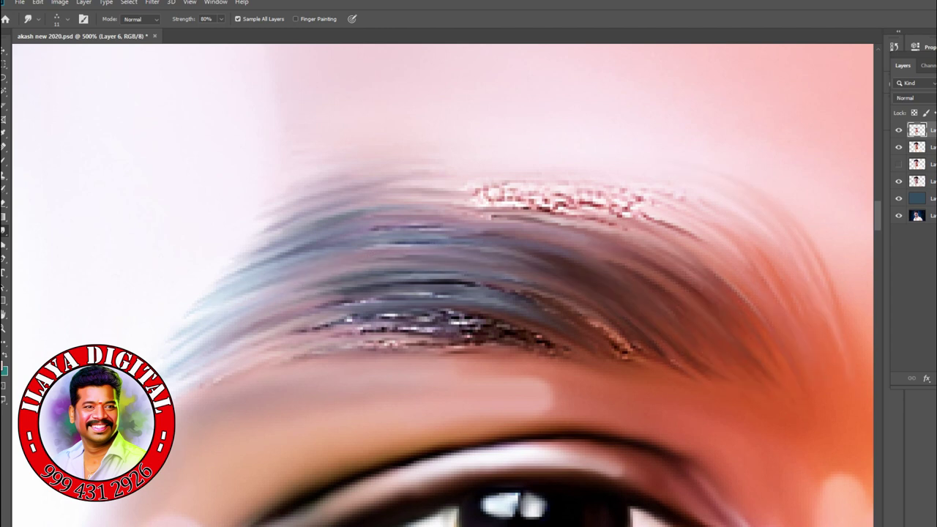
left_click_drag(256, 248, 659, 344)
mouse_move(300, 330)
left_mouse_down()
mouse_move(571, 344)
mouse_move(263, 307)
left_mouse_up()
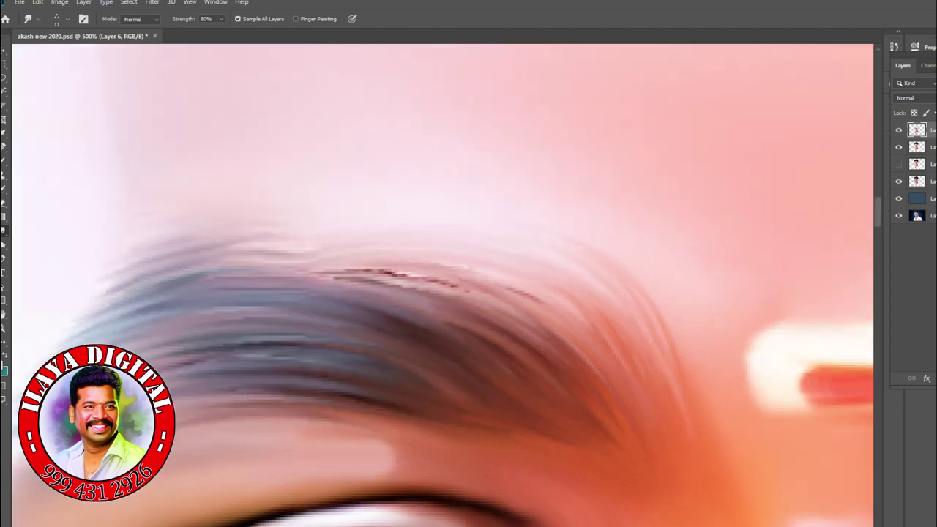
left_click_drag(256, 279, 571, 300)
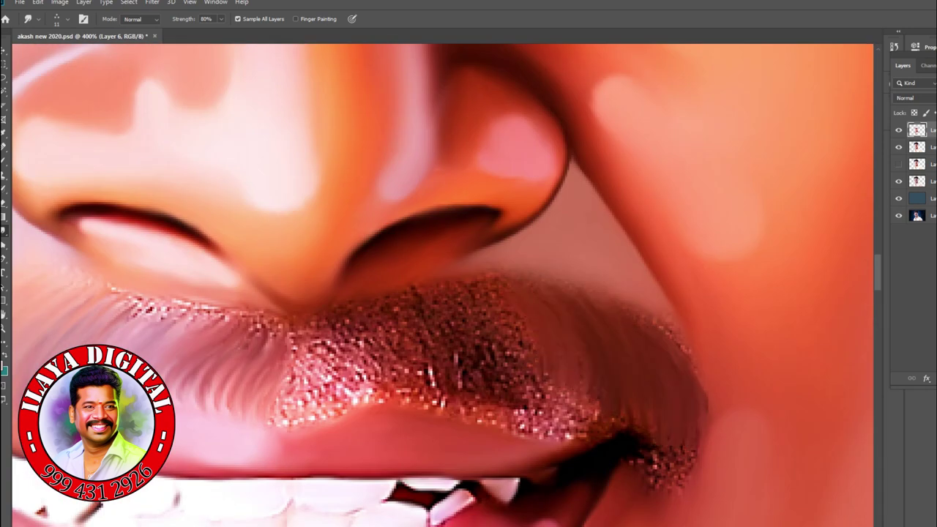
Step: Smudge the moustache's reddish-side end and the stubble at that mouth corner into downward hair strands at 80% strength
mouse_move(688, 439)
left_mouse_down()
mouse_move(557, 278)
mouse_move(658, 373)
left_mouse_up()
key("ctrl+plus")
key("ctrl+plus")
left_click_drag(586, 191, 637, 307)
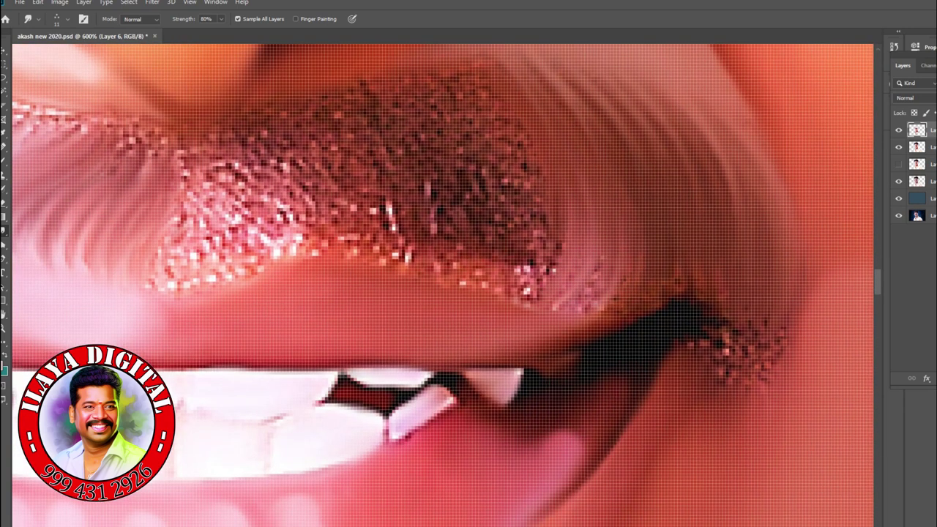
left_click_drag(659, 249, 754, 373)
scroll(534, 416, "down", 5)
scroll(534, 416, "up", 3)
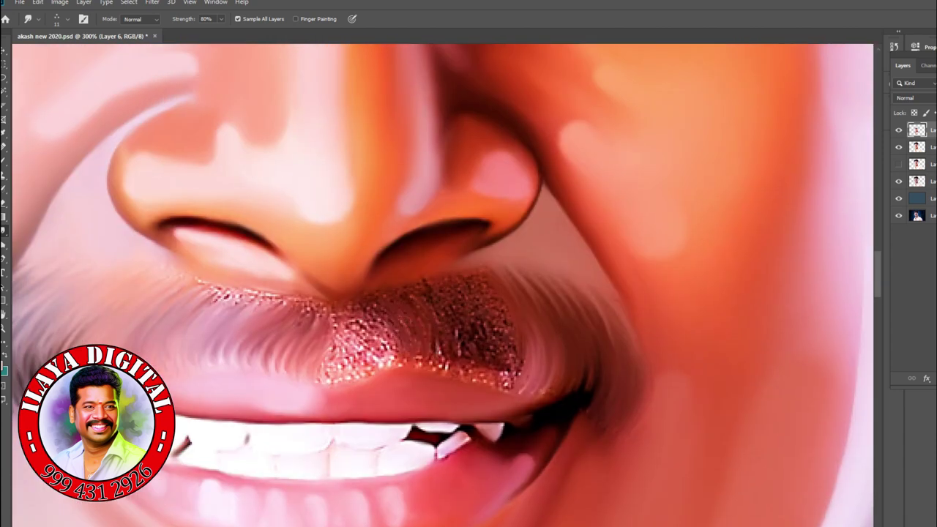
Step: Smudge the moustache's centre below the nose and its lower edge above the lip into curved hair strands at 80% strength
key("ctrl+plus")
key("ctrl+plus")
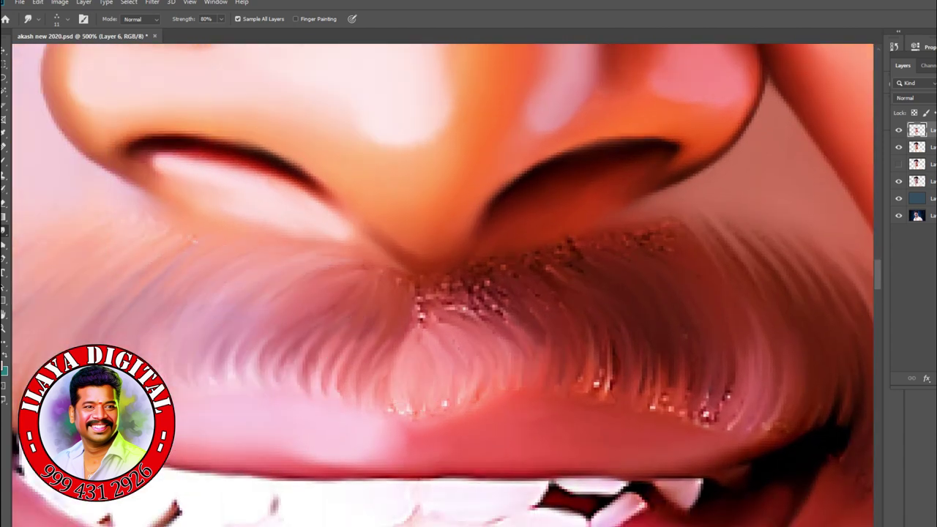
left_click_drag(520, 322, 424, 300)
left_click_drag(497, 307, 432, 351)
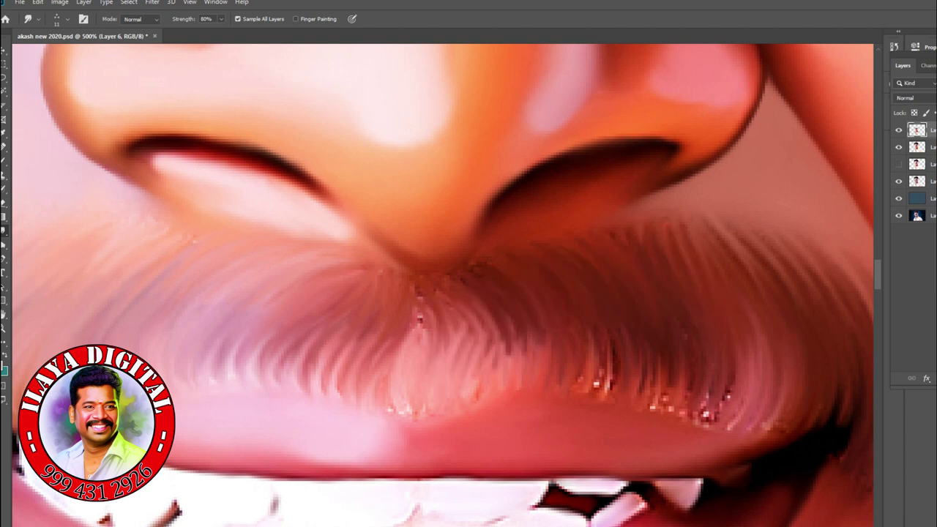
left_click_drag(534, 292, 447, 395)
left_click_drag(746, 366, 688, 410)
left_click_drag(513, 293, 168, 245)
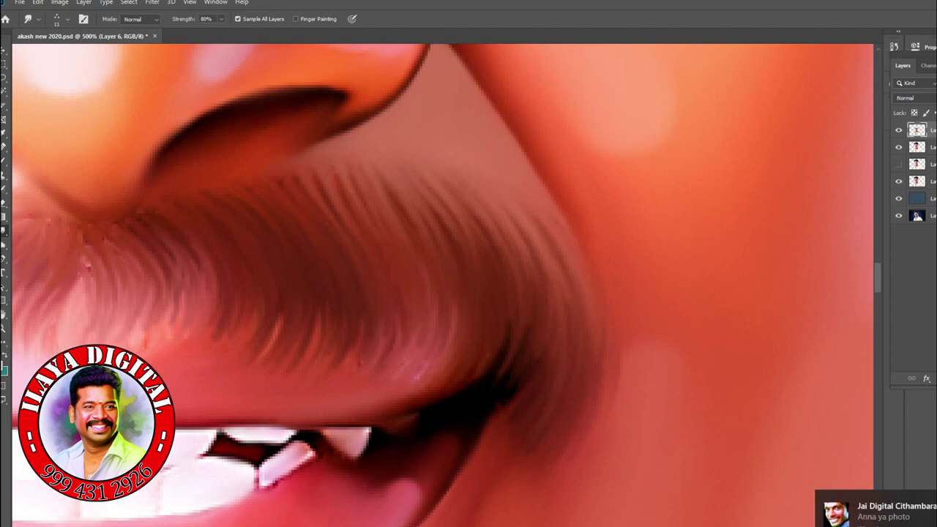
Step: Soften the moustache's upper edge beneath the reddish-side nostril with a soft round Smudge tip at 40% strength
key("ctrl+1")
scroll(532, 353, "up", 3)
key("b")
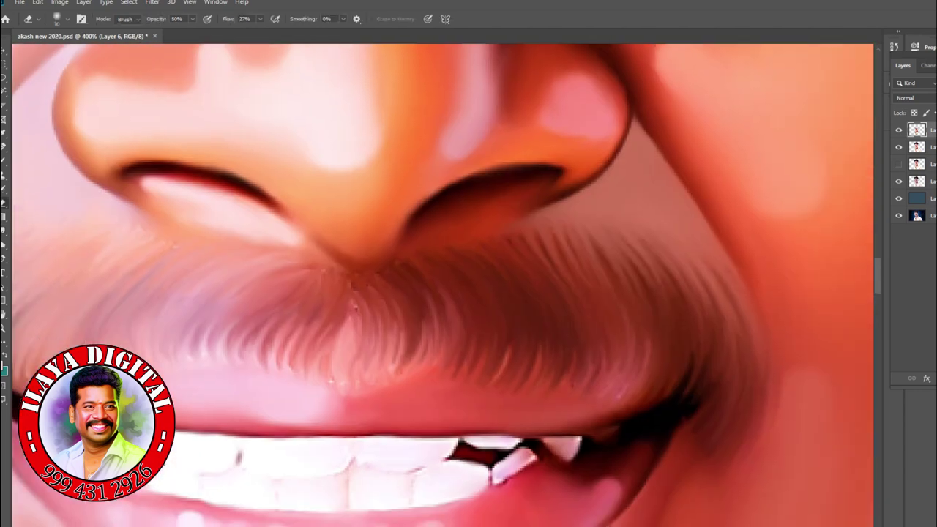
scroll(468, 286, "down", 3)
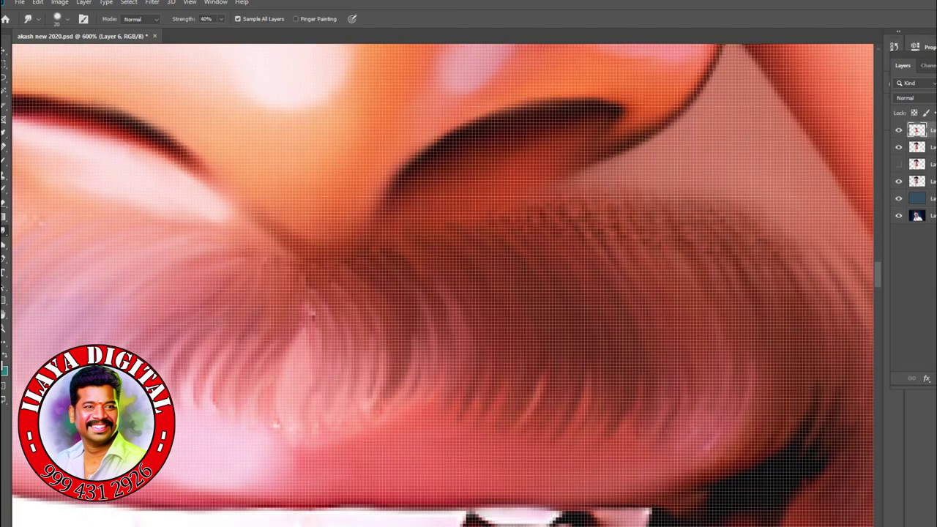
key("ctrl+0")
scroll(395, 255, "up", 5)
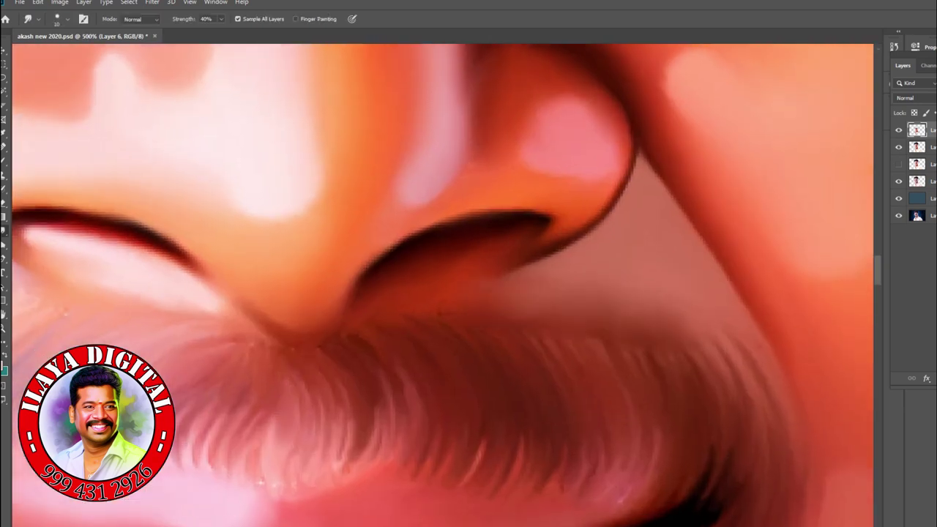
Step: Refine the moustache's upper edge and reddish-side end with fine strands using the 10 px dotted tip at 80% strength
right_click(475, 115)
key("Escape")
key("7")
key("5")
key("ctrl+0")
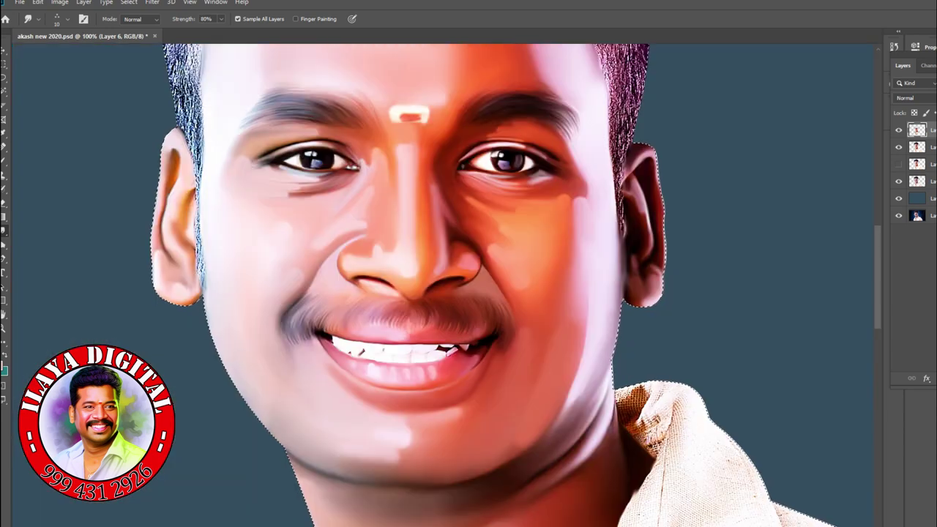
scroll(397, 315, "up", 5)
key("5")
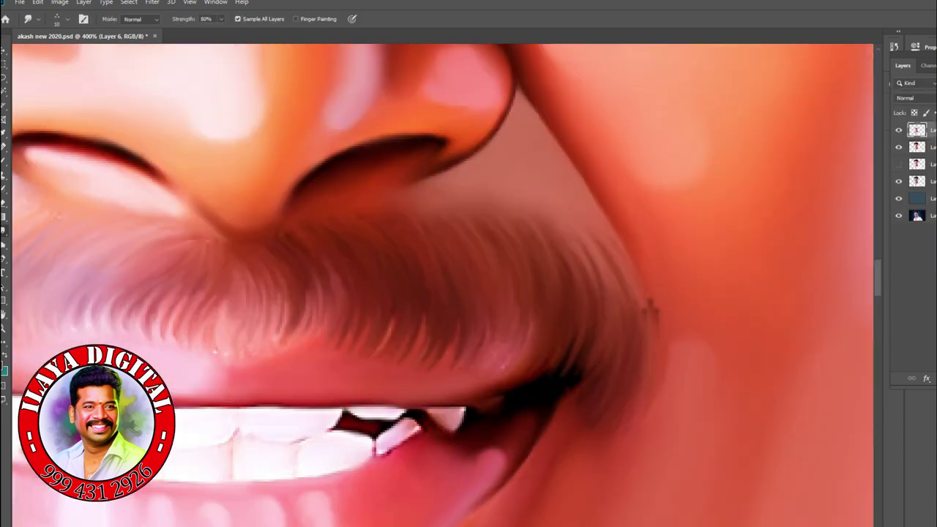
scroll(214, 352, "down", 5)
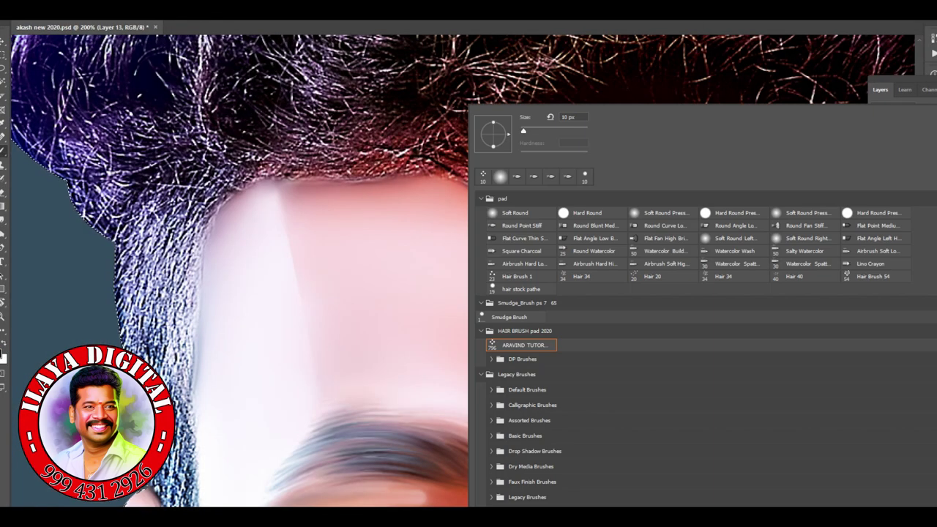
Step: Smudge the front hair above the forehead's centre into sweeping S-shaped strands on Layer 13 with the 10 px dotted tip
scroll(469, 271, "up", 5)
mouse_move(293, 95)
left_mouse_down()
mouse_move(271, 220)
mouse_move(366, 292)
left_mouse_up()
mouse_move(337, 66)
left_mouse_down()
mouse_move(351, 234)
mouse_move(410, 198)
mouse_move(432, 315)
mouse_move(410, 329)
left_mouse_up()
mouse_move(242, 192)
left_mouse_down()
mouse_move(220, 293)
mouse_move(529, 338)
left_mouse_up()
left_click_drag(614, 227, 762, 281)
left_click_drag(695, 220, 476, 307)
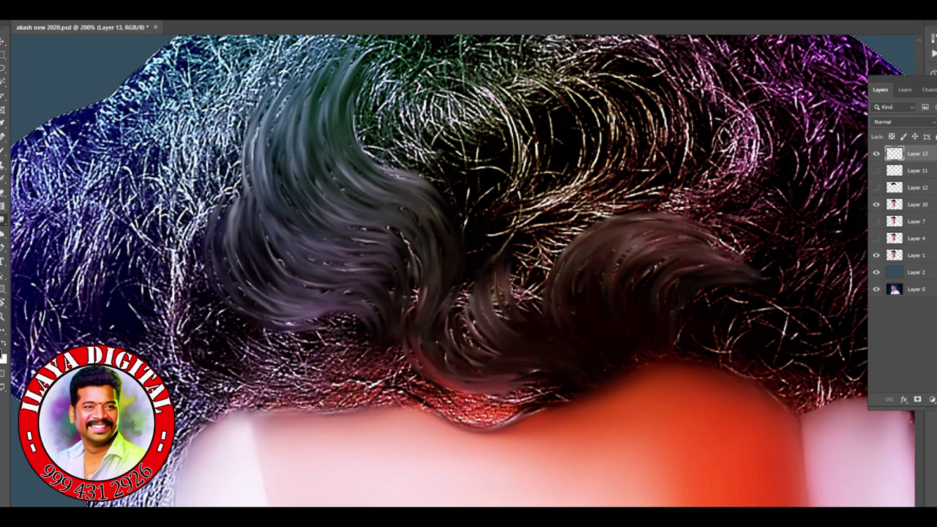
left_click_drag(512, 249, 475, 366)
left_click_drag(512, 227, 488, 364)
left_click_drag(348, 380, 512, 421)
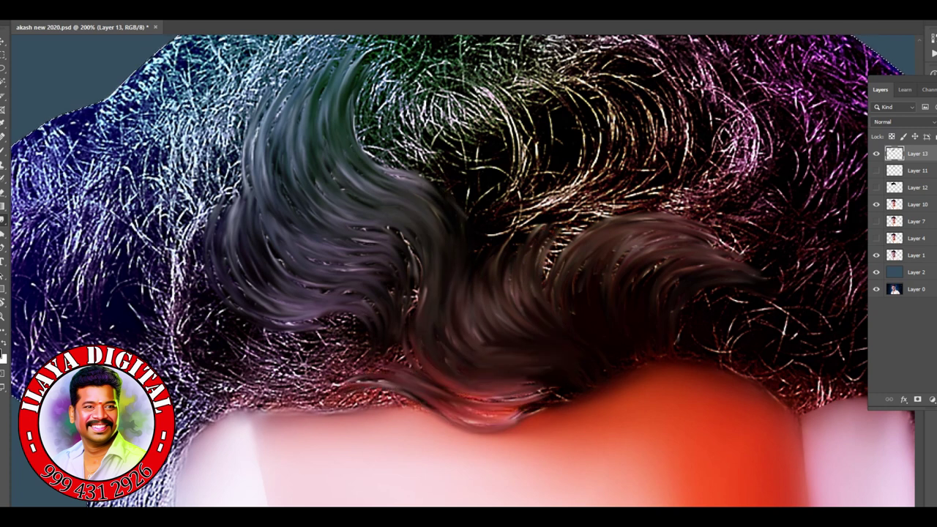
Step: Smudge the violet-toned front wave and the hairline beneath it into curved strands blending into the pale forehead
left_click_drag(219, 209, 180, 345)
left_click_drag(300, 205, 190, 366)
left_click_drag(278, 191, 176, 358)
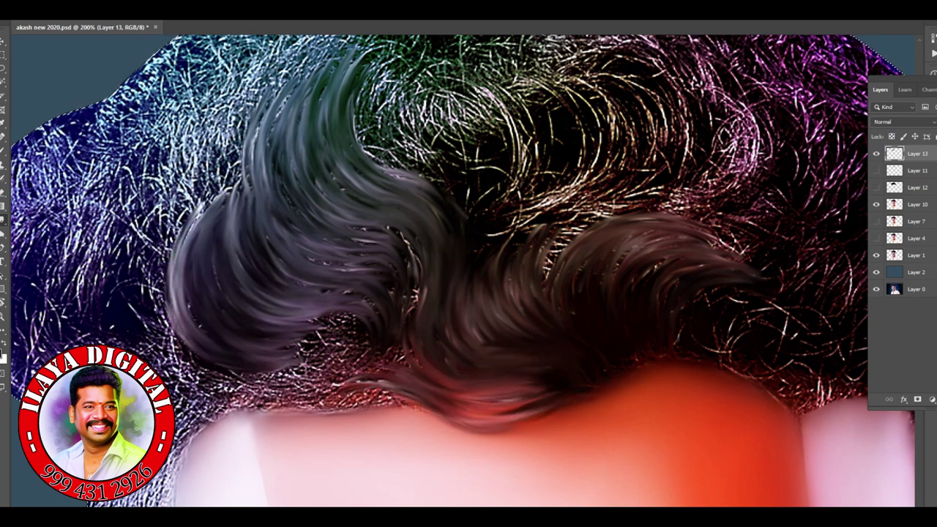
left_click_drag(278, 125, 414, 336)
mouse_move(282, 296)
left_mouse_down()
mouse_move(157, 399)
mouse_move(402, 418)
left_mouse_up()
left_click_drag(403, 333, 293, 384)
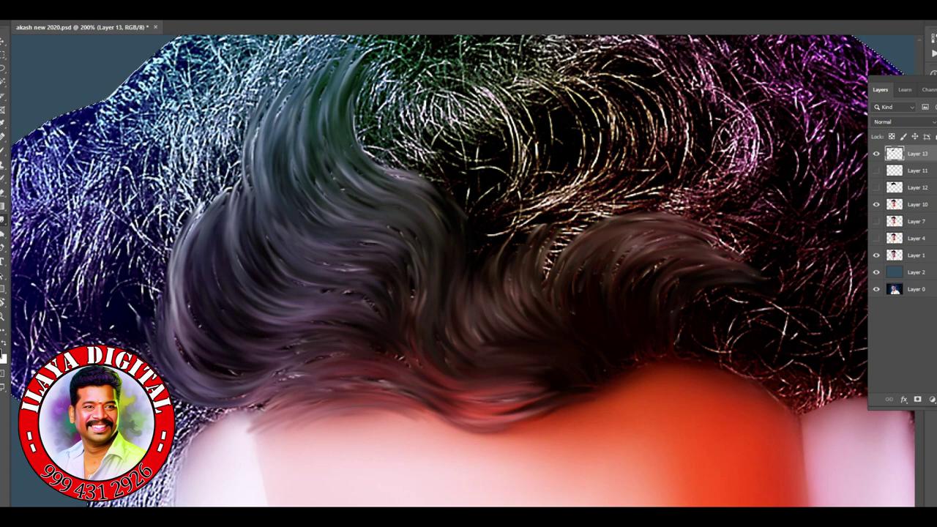
Step: Smudge the blue-side hairline corner and the sideburn beside the pale temple into long downward hair strands
scroll(468, 271, "down", 5)
mouse_move(293, 190)
left_mouse_down()
mouse_move(220, 366)
mouse_move(235, 395)
left_mouse_up()
mouse_move(271, 168)
left_mouse_down()
mouse_move(212, 366)
mouse_move(417, 146)
left_mouse_up()
scroll(469, 271, "down", 5)
left_click_drag(248, 95, 234, 307)
left_click_drag(270, 139, 293, 307)
left_click_drag(286, 183, 300, 396)
left_click_drag(293, 322, 296, 505)
scroll(469, 271, "down", 4)
Step: Smudge the blue outer bulge of the hair, from its upper curve to its lower edge above the sideburn, into curved strands
scroll(469, 271, "up", 12)
left_click_drag(227, 110, 139, 307)
left_click_drag(307, 84, 205, 234)
left_click_drag(131, 209, 146, 402)
left_click_drag(219, 81, 117, 308)
left_click_drag(191, 96, 102, 307)
left_click_drag(322, 80, 263, 278)
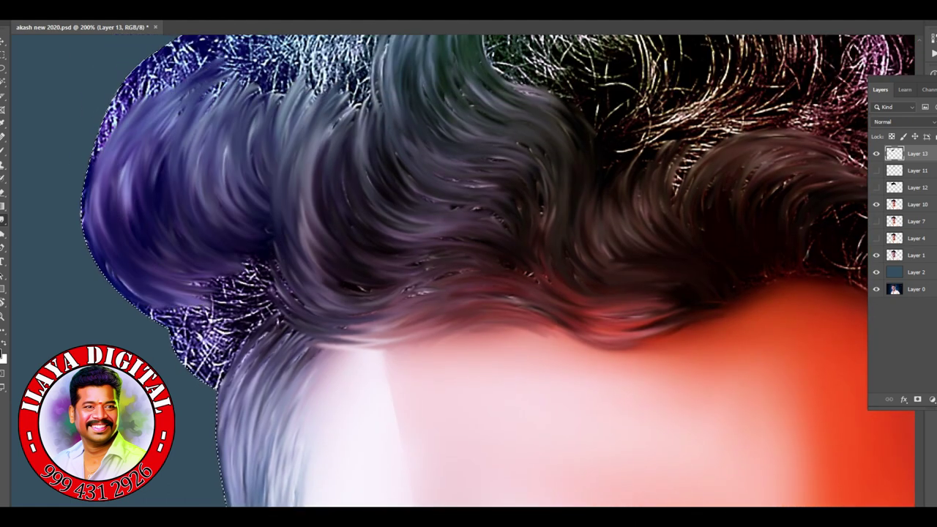
left_click_drag(117, 234, 191, 381)
left_click_drag(242, 256, 110, 381)
left_click_drag(336, 275, 271, 333)
left_click_drag(278, 297, 110, 322)
Step: Smudge the green-tinted swirl at the middle of the crown into rounded, curling hair strands
scroll(468, 271, "up", 3)
left_click_drag(315, 132, 176, 220)
mouse_move(497, 168)
left_mouse_down()
mouse_move(658, 219)
mouse_move(776, 308)
left_mouse_up()
left_click_drag(556, 197, 578, 271)
left_click_drag(593, 205, 512, 286)
left_click_drag(491, 169, 527, 315)
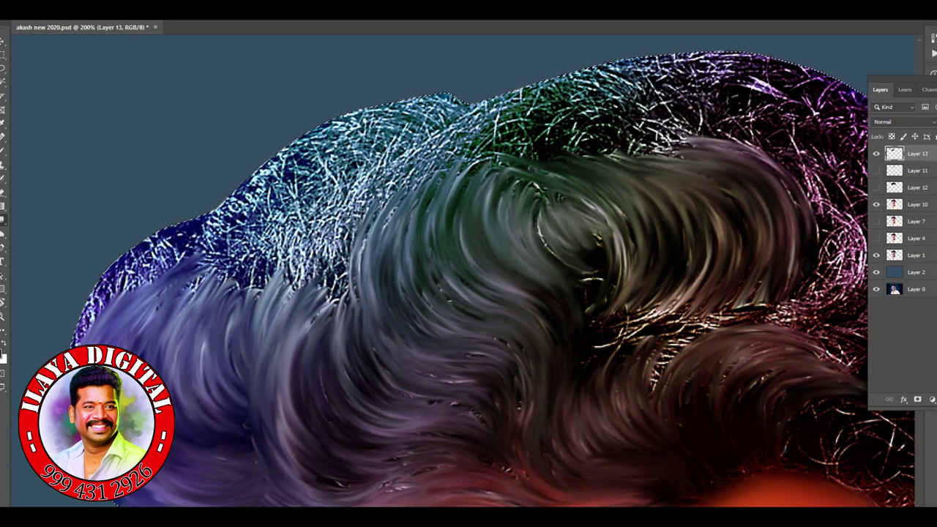
Step: Smudge the hair below the green swirl and the start of the magenta area into flowing curved strands
scroll(469, 271, "right", 4)
left_click_drag(293, 205, 286, 343)
left_click_drag(307, 249, 395, 388)
left_click_drag(542, 190, 578, 322)
left_click_drag(490, 205, 549, 329)
left_click_drag(593, 197, 637, 344)
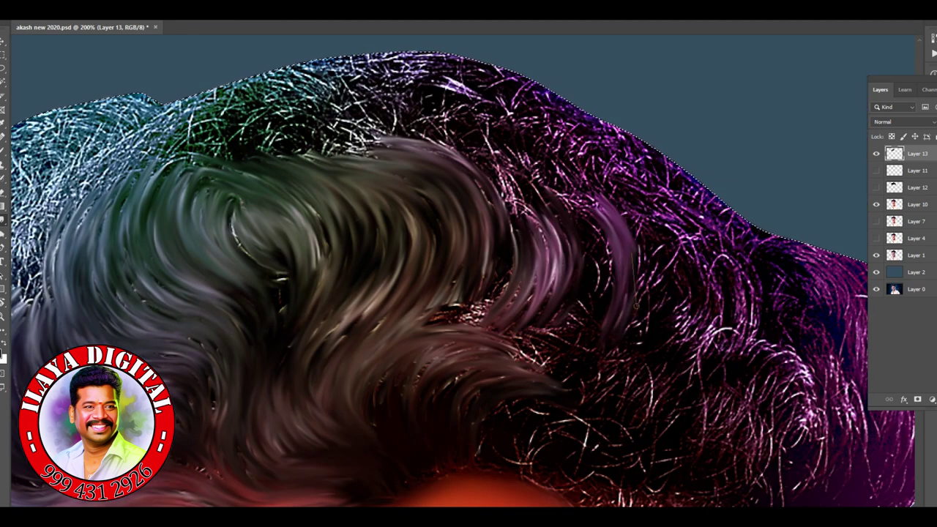
Step: Smudge the magenta side of the crown and the dark reddish wave beneath it into long curved strands
left_click_drag(622, 205, 695, 351)
left_click_drag(674, 227, 746, 373)
left_click_drag(563, 388, 688, 370)
mouse_move(498, 102)
left_mouse_down()
mouse_move(732, 241)
mouse_move(234, 81)
mouse_move(512, 161)
mouse_move(449, 306)
mouse_move(586, 249)
mouse_move(513, 373)
mouse_move(454, 388)
left_mouse_up()
Step: Smudge the purple outer bulge and the dark hair above the pinkish temple into smooth curved strands
scroll(454, 293, "down", 5)
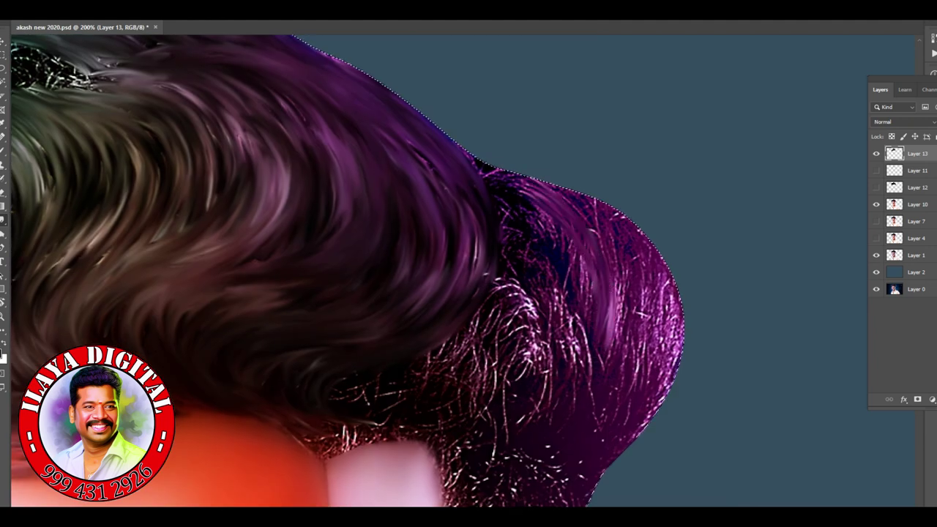
mouse_move(615, 220)
left_mouse_down()
mouse_move(645, 366)
mouse_move(527, 234)
mouse_move(557, 322)
left_mouse_up()
scroll(556, 322, "down", 5)
mouse_move(380, 263)
left_mouse_down()
mouse_move(637, 234)
mouse_move(512, 197)
mouse_move(622, 286)
left_mouse_up()
scroll(622, 286, "up", 3)
scroll(468, 271, "down", 5)
mouse_move(527, 329)
left_mouse_down()
mouse_move(622, 219)
mouse_move(476, 190)
mouse_move(527, 307)
left_mouse_up()
mouse_move(578, 234)
left_mouse_down()
mouse_move(556, 336)
mouse_move(476, 307)
mouse_move(527, 366)
left_mouse_up()
Step: Smudge the purple-side sideburn into downward strands from the temple hairline to the ear
scroll(527, 366, "down", 5)
scroll(527, 366, "down", 4)
left_click_drag(490, 124, 512, 439)
scroll(548, 270, "up", 6)
left_click_drag(548, 269, 538, 402)
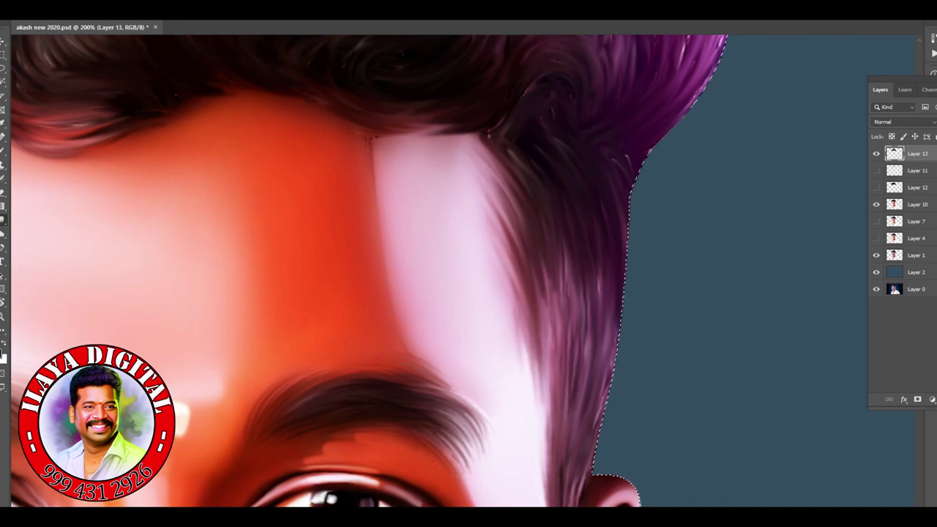
scroll(538, 403, "up", 5)
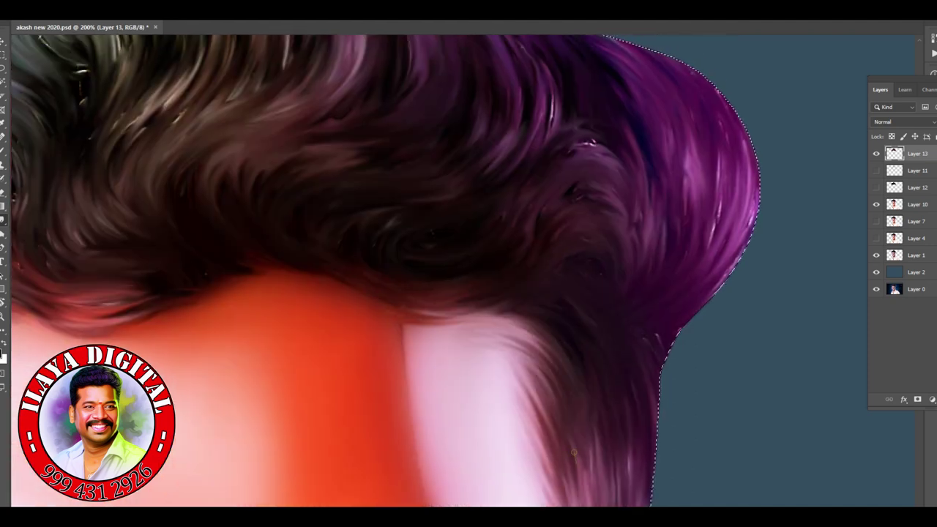
scroll(628, 380, "down", 5)
mouse_move(557, 285)
left_mouse_down()
mouse_move(578, 425)
mouse_move(564, 308)
left_mouse_up()
scroll(462, 271, "up", 5)
scroll(463, 271, "left", 8)
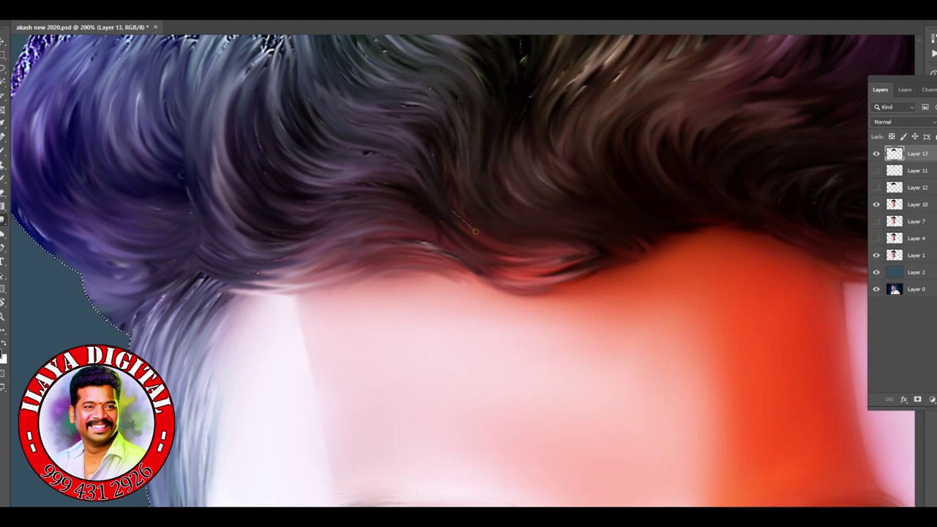
scroll(468, 270, "up", 5)
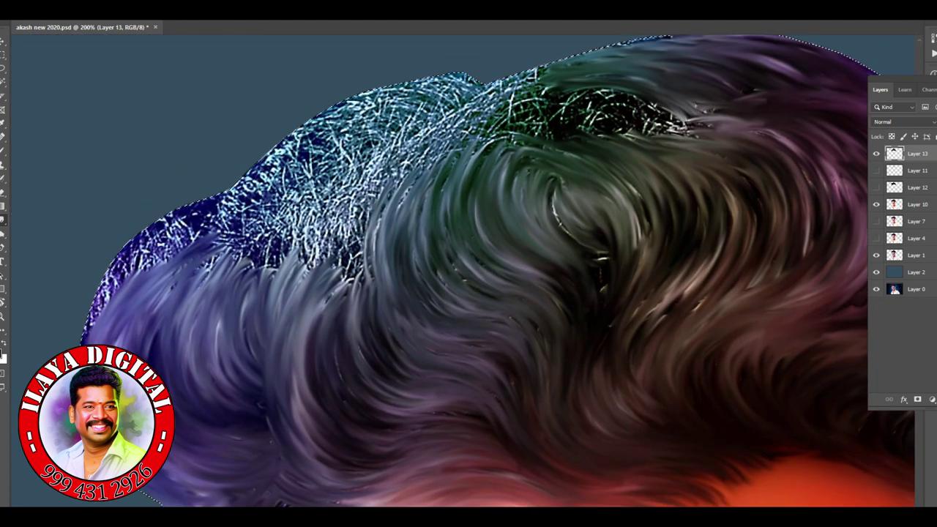
scroll(468, 271, "up", 5)
scroll(468, 271, "down", 4)
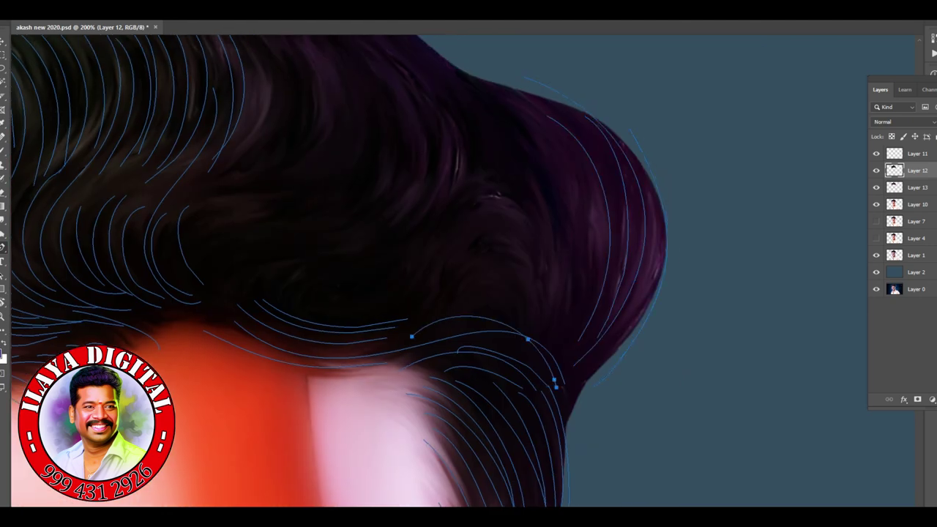
Step: Draw additional curved Pen paths following the hair strands on the purple side of the hair
left_click(437, 246)
left_click(539, 229)
left_click_drag(558, 280, 546, 262)
left_click(385, 42)
left_click(419, 207)
left_click(319, 254)
left_click_drag(253, 296, 256, 311)
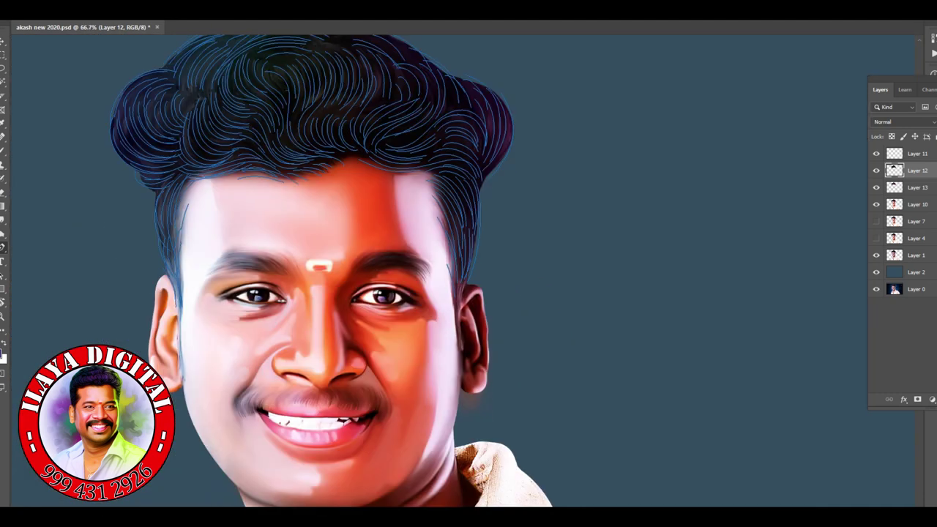
Step: Stroke the hair-strand paths with the dark purple brush on Layer 11 and clear the paths
right_click(575, 189)
right_click(527, 174)
left_click(556, 245)
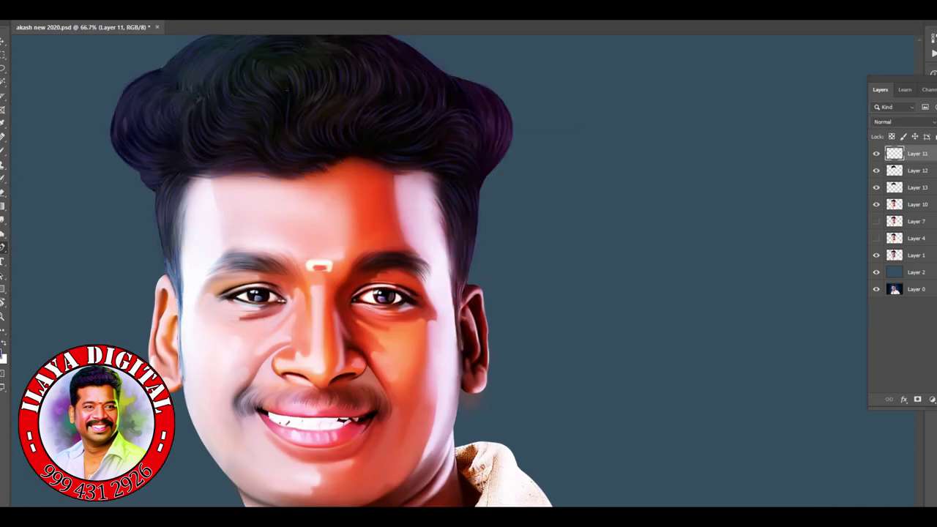
Step: Add Layer 14, choose a lighter purple foreground colour, and brush highlight strands over the hair's waves
key("alt+bracketleft")
key("ctrl+plus")
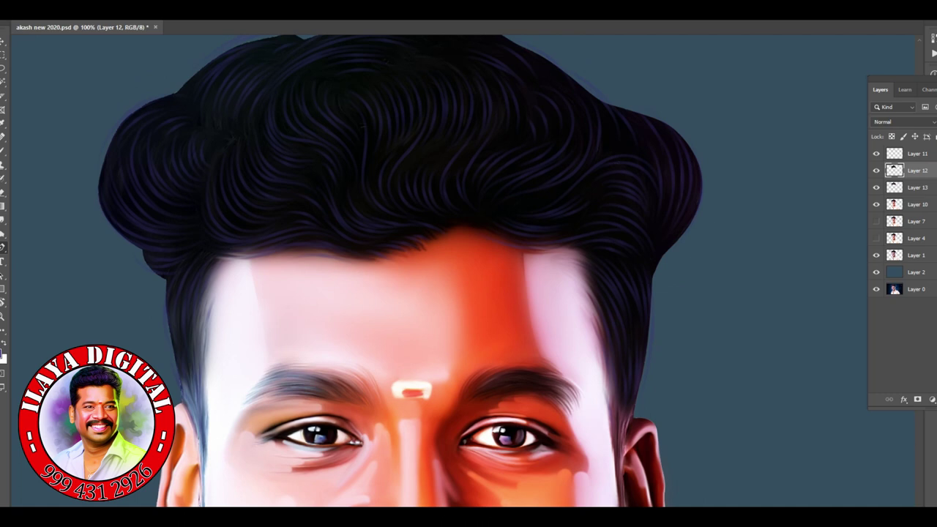
key("ctrl+plus")
left_click(2, 355)
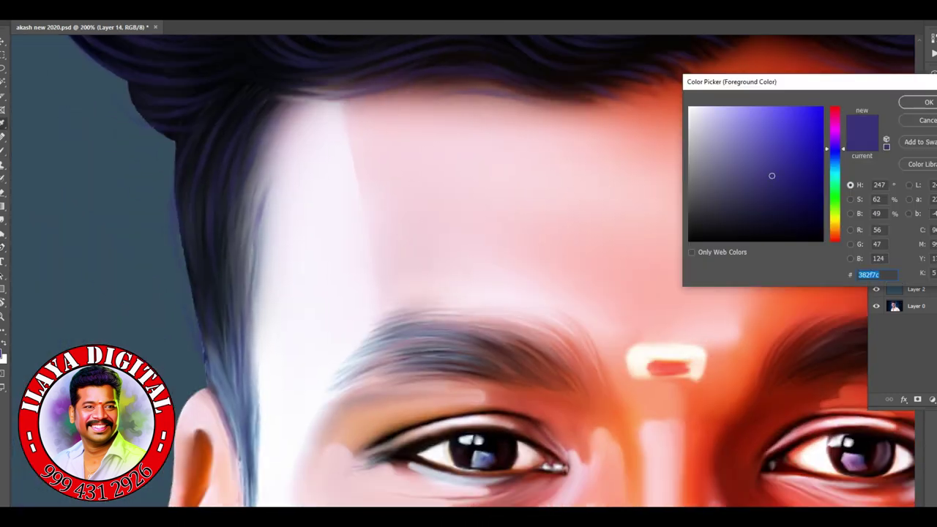
key("Return")
scroll(211, 265, "up", 5)
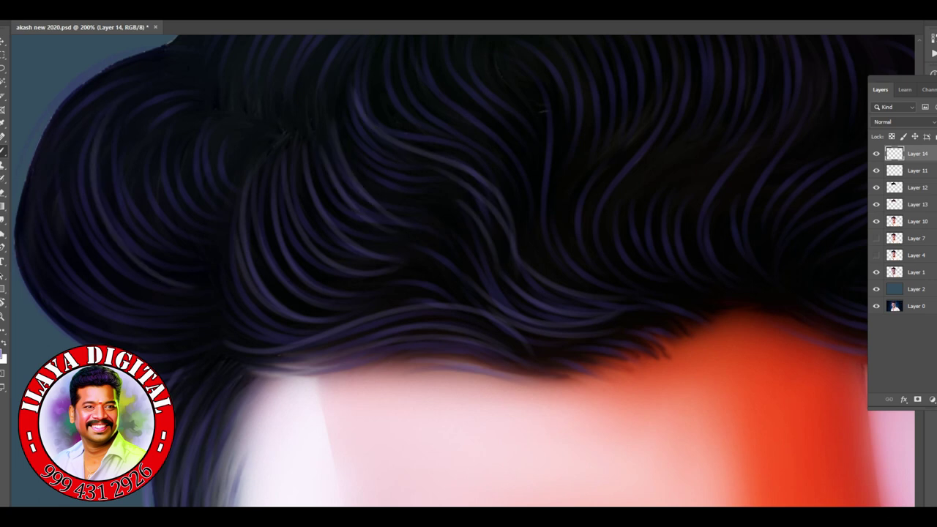
left_click_drag(169, 365, 330, 299)
scroll(330, 299, "up", 5)
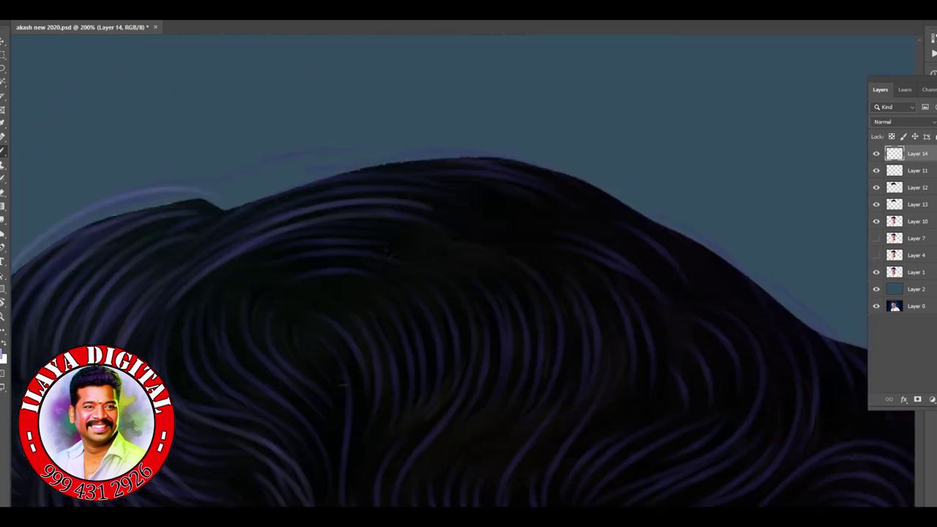
left_click_drag(330, 300, 184, 208)
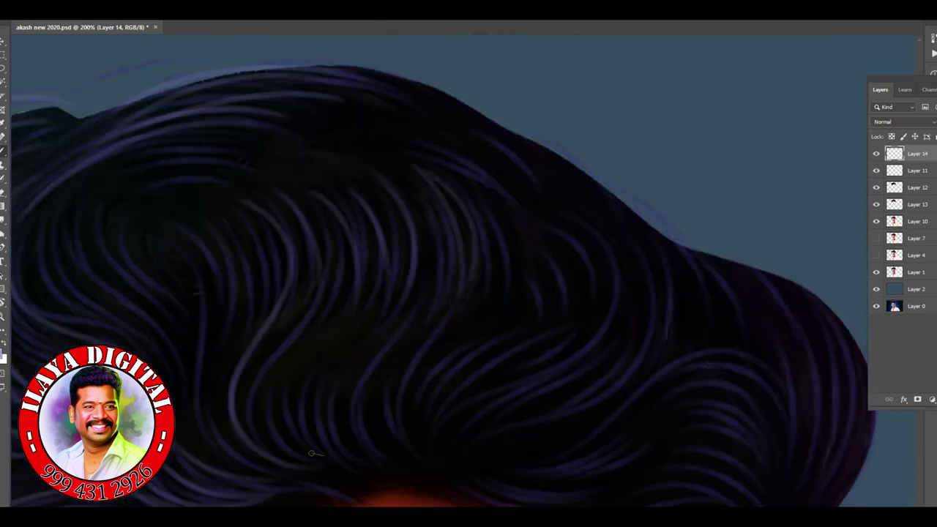
scroll(238, 278, "down", 3)
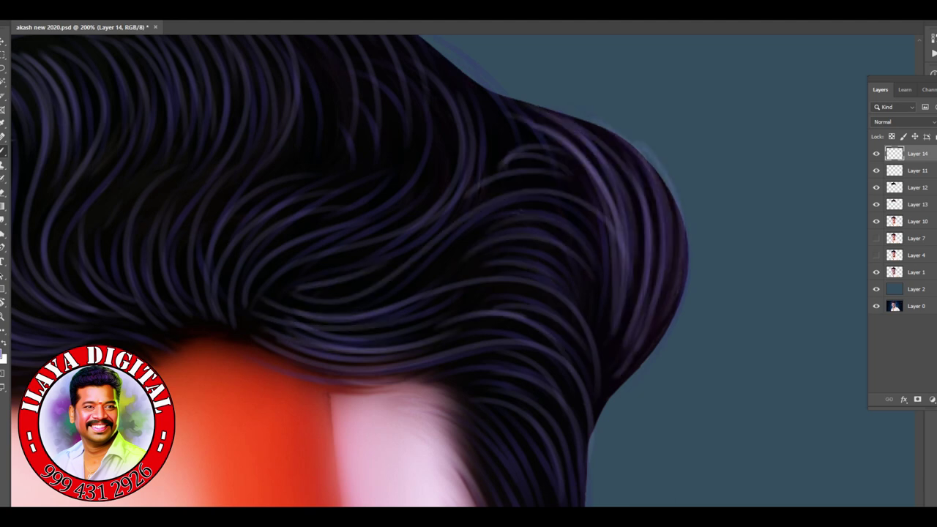
Step: Set the foreground colour to teal for the next hair highlights
key("ctrl+minus")
key("ctrl+minus")
key("ctrl+minus")
key("Return")
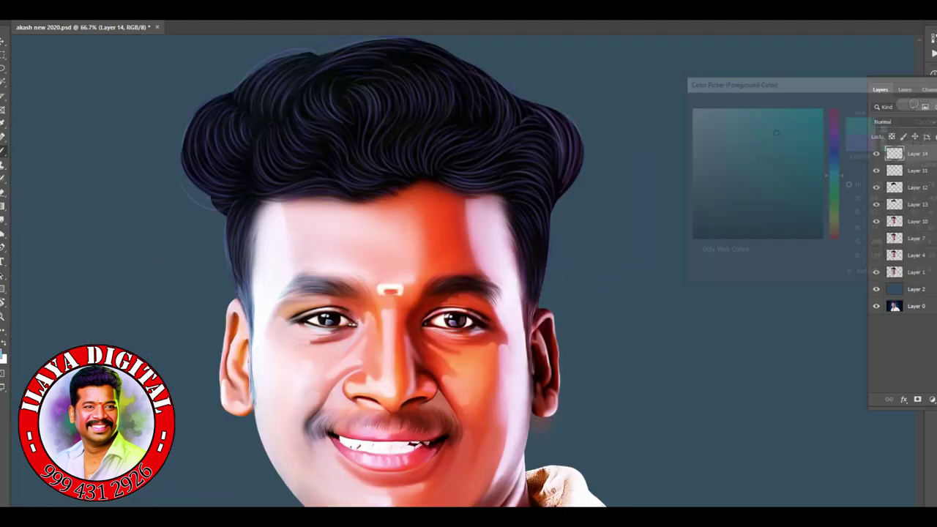
key("ctrl+plus")
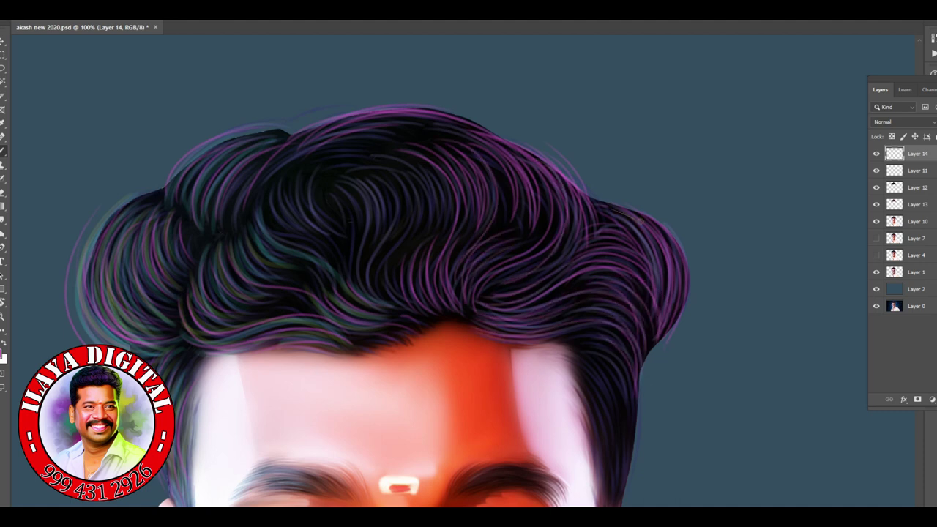
Step: Set the foreground colour to yellow f0d22a and paint highlight strands along the magenta-side outer bulge and the adjoining crown
left_click(3, 356)
left_click(835, 222)
left_click(797, 115)
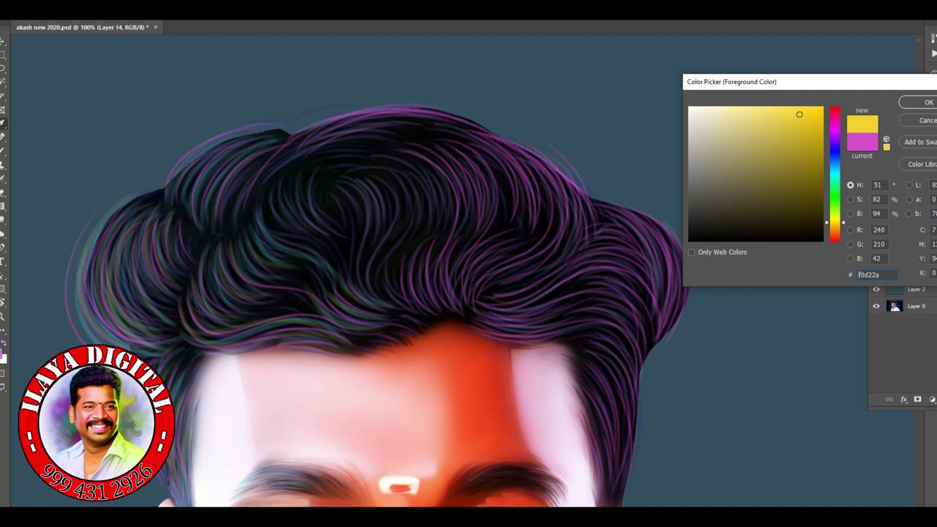
left_click(920, 101)
left_click_drag(622, 212, 670, 336)
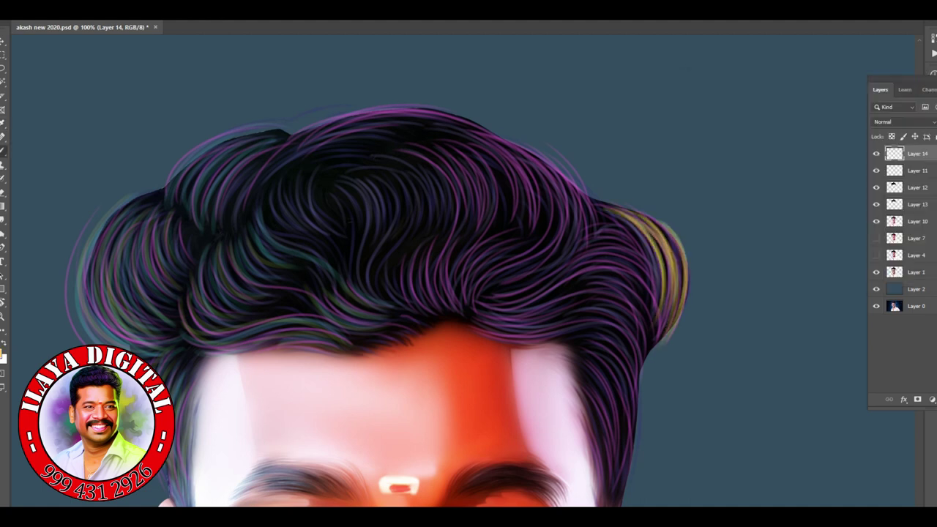
left_click_drag(578, 190, 637, 300)
Step: Paint yellow highlight strands above the purple-side sideburn and through the waves over the pinkish temple
key("ctrl+plus")
scroll(482, 223, "down", 5)
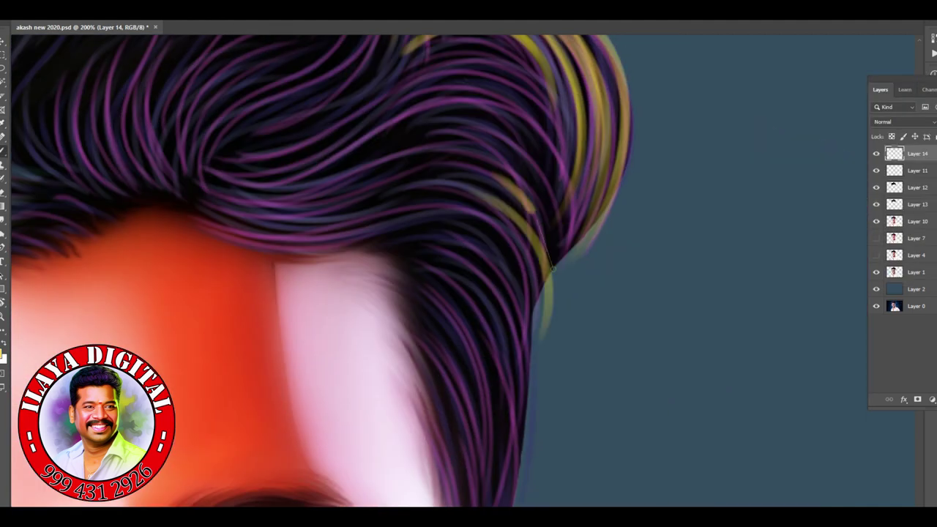
left_click_drag(557, 124, 542, 315)
scroll(541, 315, "up", 5)
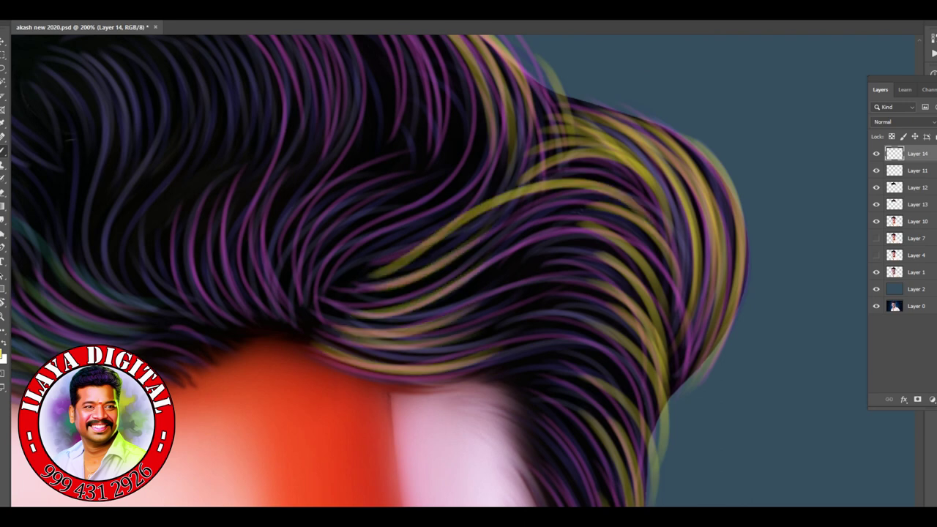
Step: Change the foreground colour to green and paint strands along the blue-side crown and down the outer bulge
key("ctrl+plus")
key("ctrl+minus")
key("ctrl+minus")
key("ctrl+minus")
key("ctrl+plus")
key("ctrl+plus")
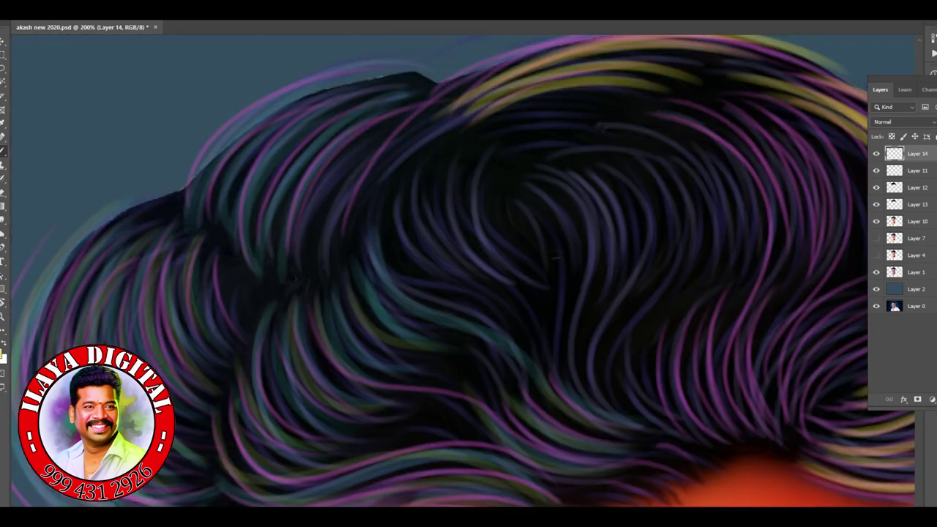
key("Return")
left_click_drag(439, 117, 308, 271)
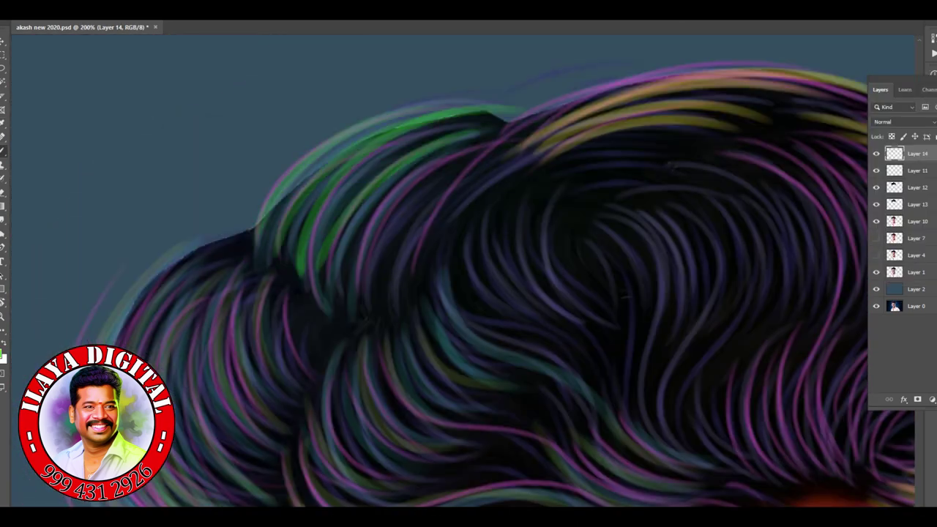
left_click_drag(410, 110, 264, 242)
scroll(469, 263, "down", 2)
left_click_drag(307, 132, 256, 351)
left_click_drag(278, 102, 169, 410)
Step: Paint green highlight strands along the crown's upper outline and through the blue-side front waves
scroll(468, 264, "down", 3)
left_click_drag(410, 69, 293, 213)
left_click_drag(607, 169, 432, 219)
scroll(468, 264, "up", 3)
left_click_drag(329, 172, 249, 293)
left_click_drag(406, 103, 308, 219)
left_click_drag(179, 120, 139, 245)
scroll(468, 264, "up", 3)
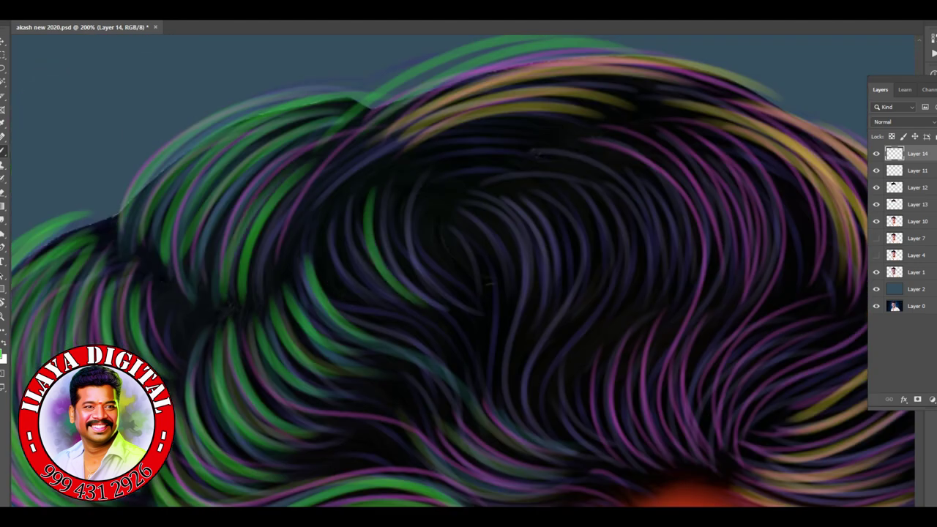
Step: Paint green highlight strands through the central curls and the front waves above the forehead's hairline
scroll(469, 263, "down", 3)
left_click_drag(395, 263, 578, 337)
left_click_drag(366, 293, 542, 369)
left_click_drag(315, 220, 425, 344)
left_click_drag(557, 216, 504, 272)
scroll(468, 264, "up", 3)
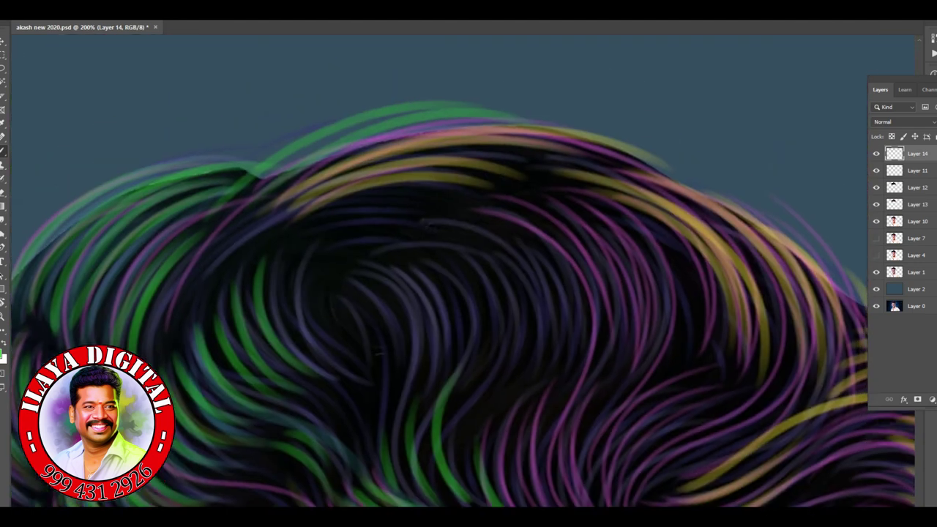
scroll(468, 264, "down", 3)
left_click_drag(308, 128, 271, 341)
left_click_drag(355, 158, 322, 348)
Step: Change the foreground colour to light blue-teal and paint strands through the magenta crown and the waves above the orange forehead
scroll(469, 264, "up", 3)
scroll(468, 264, "right", 3)
left_click(4, 355)
key("Return")
left_click_drag(600, 70, 534, 212)
left_click_drag(703, 85, 608, 231)
left_click_drag(571, 274, 505, 406)
left_click_drag(699, 287, 649, 357)
left_click_drag(743, 311, 633, 399)
left_click_drag(557, 311, 486, 414)
left_click_drag(447, 249, 406, 373)
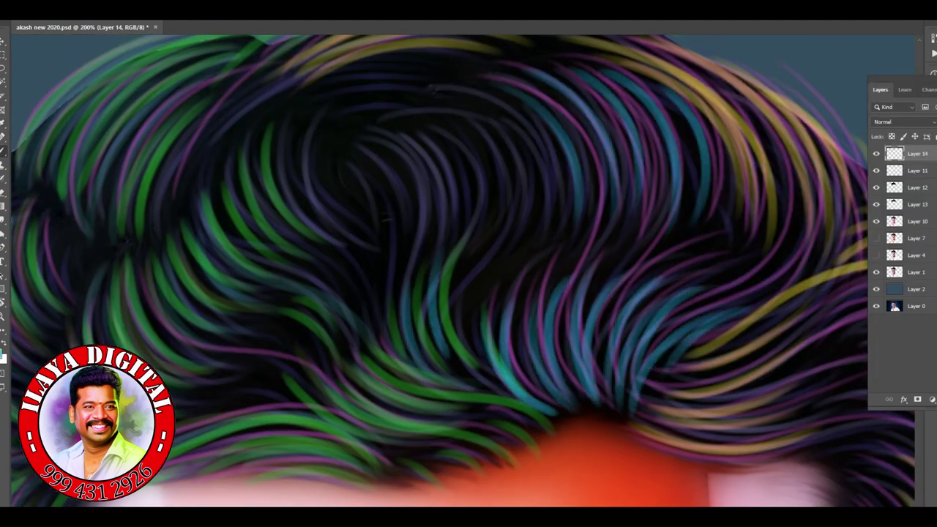
Step: Paint light blue-teal strands through the front waves, the green-side curls and the inner curve of the central swirl
left_click_drag(483, 351, 363, 399)
left_click_drag(512, 421, 388, 468)
left_click_drag(351, 443, 175, 476)
left_click_drag(315, 128, 212, 267)
left_click_drag(285, 197, 139, 370)
left_click_drag(505, 99, 410, 219)
left_click_drag(428, 135, 358, 249)
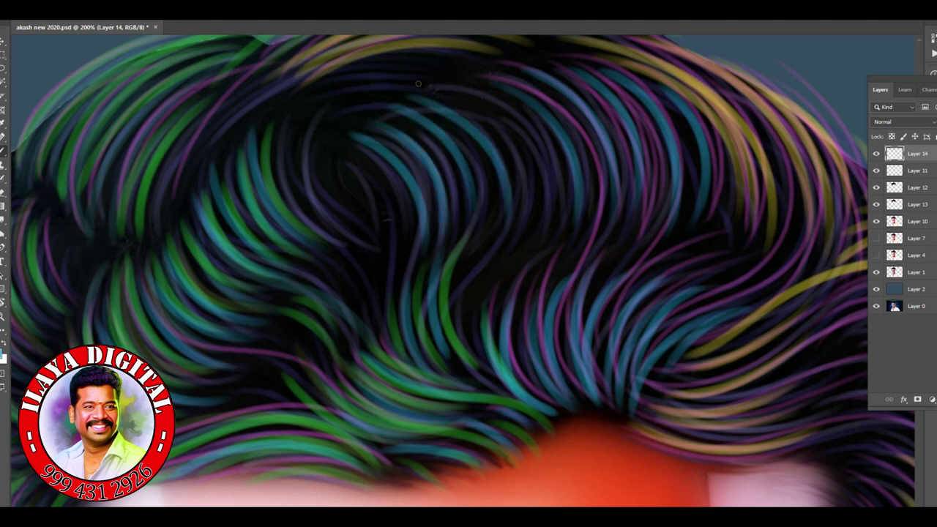
Step: Paint light blue-teal strands down the magenta waves beside the swirl and along the dark arc above it
left_click_drag(549, 77, 476, 358)
left_click_drag(578, 92, 527, 381)
left_click_drag(410, 153, 355, 271)
left_click_drag(440, 70, 300, 117)
left_click_drag(292, 84, 165, 198)
scroll(469, 264, "up", 3)
scroll(469, 263, "down", 3)
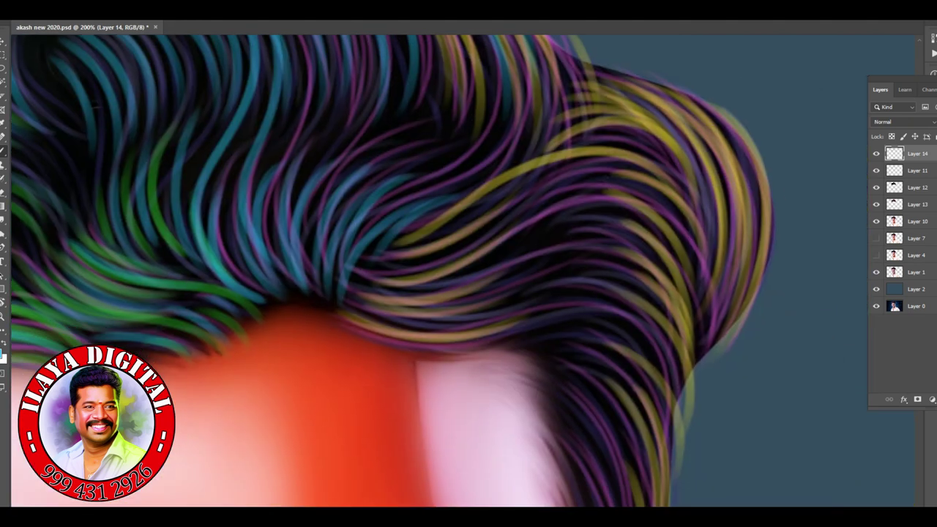
key("ctrl+minus")
key("ctrl+minus")
key("ctrl+minus")
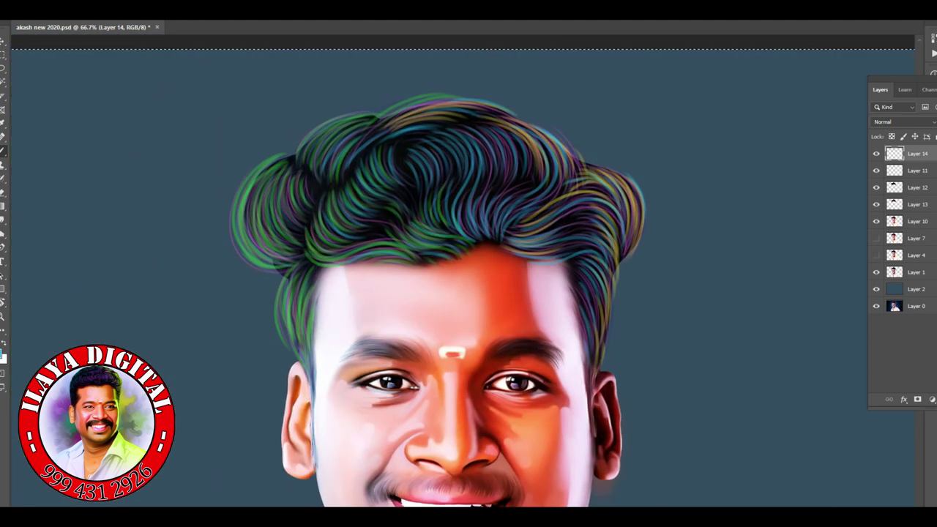
Step: Change the foreground colour to black and try stray strands on the forehead just below the hairline
key("Return")
key("F5")
key("F5")
key("ctrl+plus")
key("ctrl+plus")
mouse_move(307, 269)
left_mouse_down()
mouse_move(453, 264)
mouse_move(724, 212)
left_mouse_up()
scroll(468, 263, "down", 3)
key("ctrl+minus")
left_click_drag(486, 265, 447, 359)
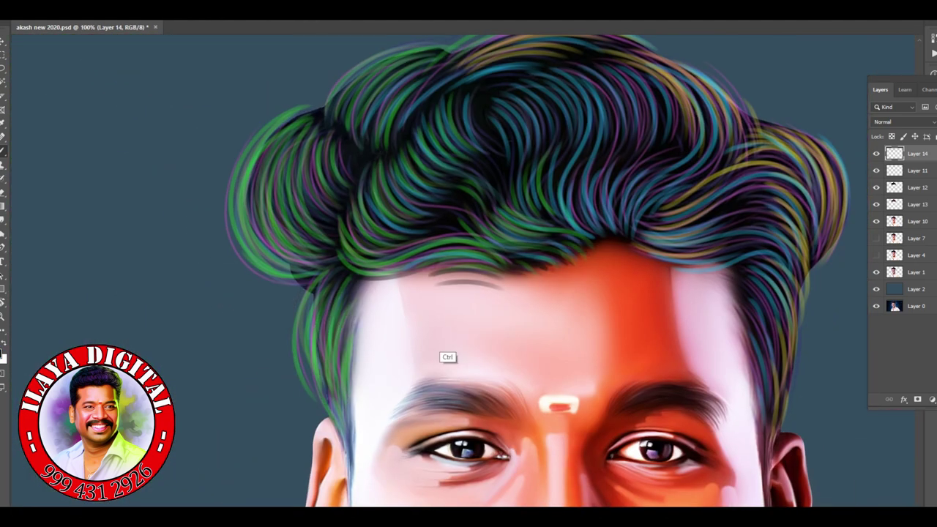
Step: Add a new layer beneath Layer 10 and paint black flyaway strands around the outline of the green-side bulge
key("ctrl+shift+alt+n")
key("F5")
key("F5")
left_click_drag(286, 128, 282, 267)
left_click_drag(322, 96, 286, 289)
left_click_drag(432, 35, 315, 92)
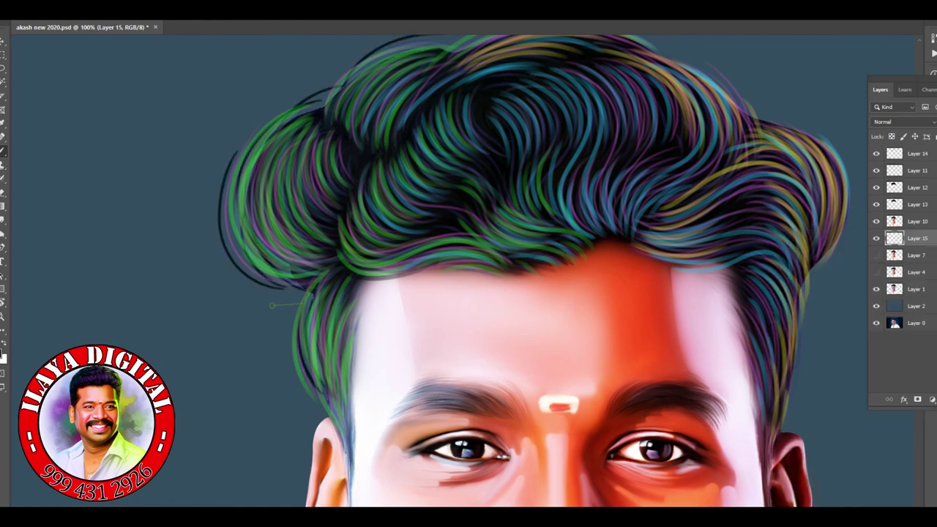
Step: Paint black flyaway strands over the crown's outline and around the yellow-side bulge down to the ear
key("ctrl+minus")
left_click_drag(505, 175, 585, 227)
key("ctrl+plus")
left_click_drag(578, 271, 549, 410)
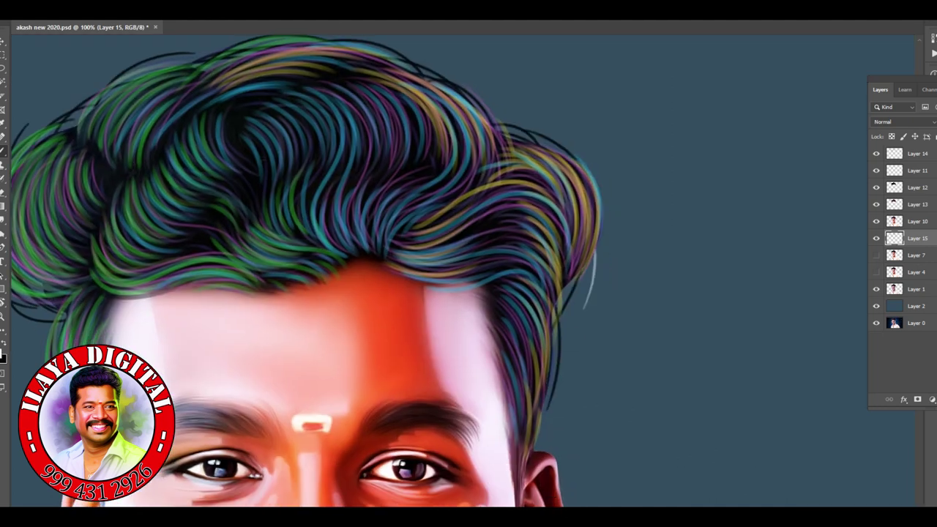
Step: Paint white flyaway strands around the whole hair outline on Layer 14 and add a new layer on top
key("ctrl+minus")
key("ctrl+plus")
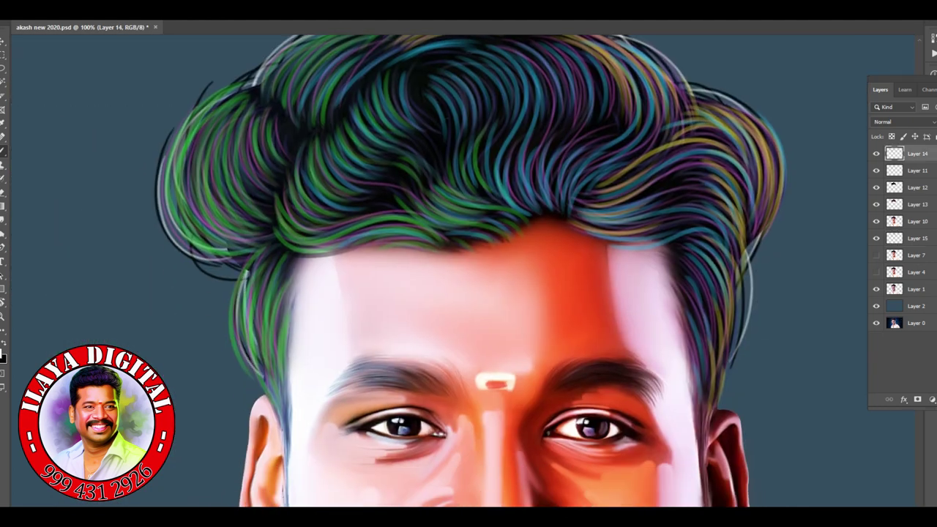
scroll(469, 271, "up", 3)
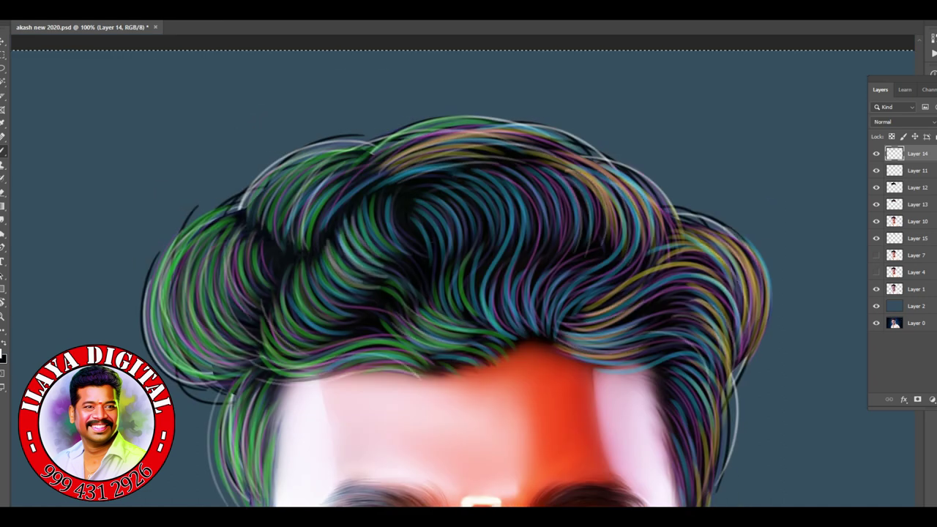
scroll(468, 271, "down", 5)
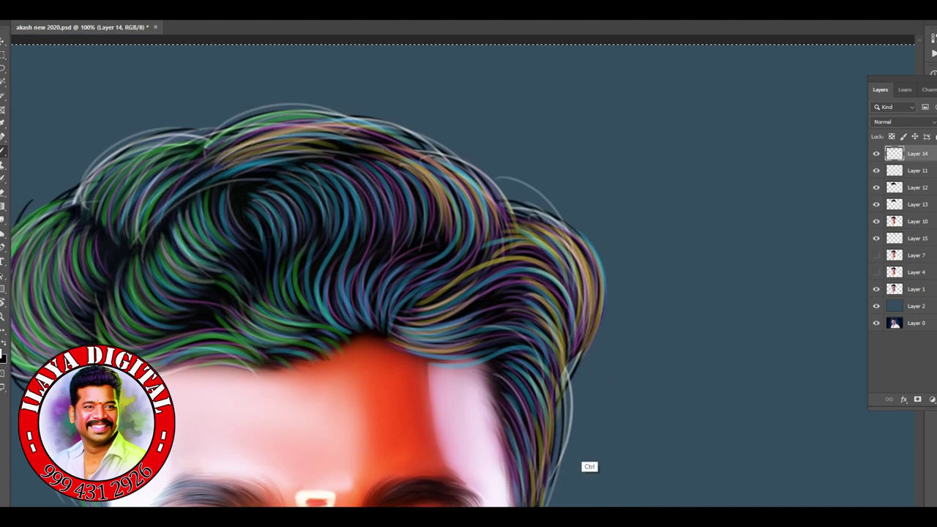
key("ctrl+minus")
key("ctrl+minus")
key("ctrl+minus")
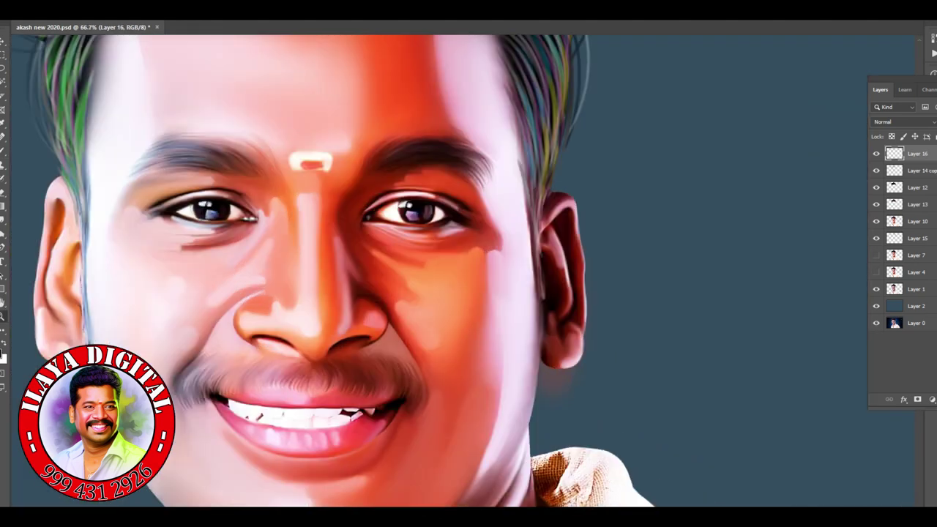
Step: Adjust the brush and paint fine dark hairs over both eyebrows, extending past their upper edges
key("ctrl+plus")
key("F5")
key("F5")
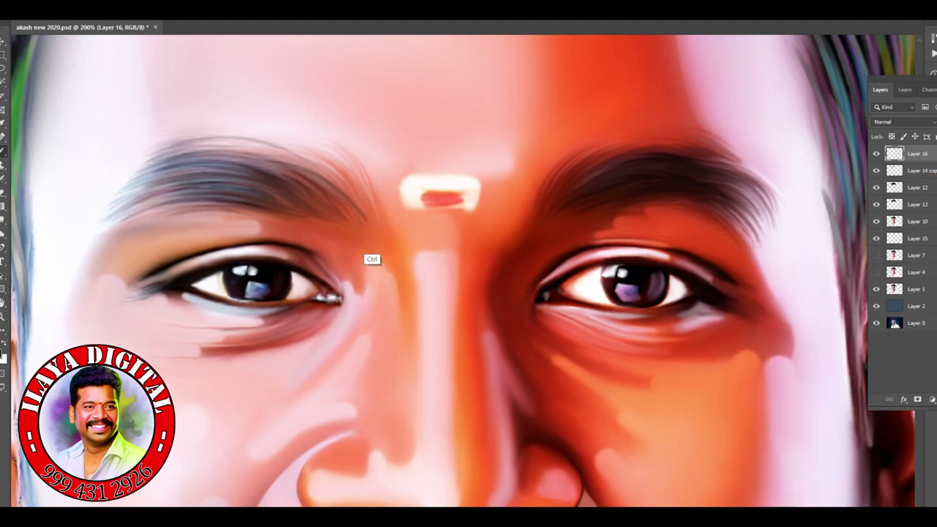
left_click_drag(576, 163, 348, 232)
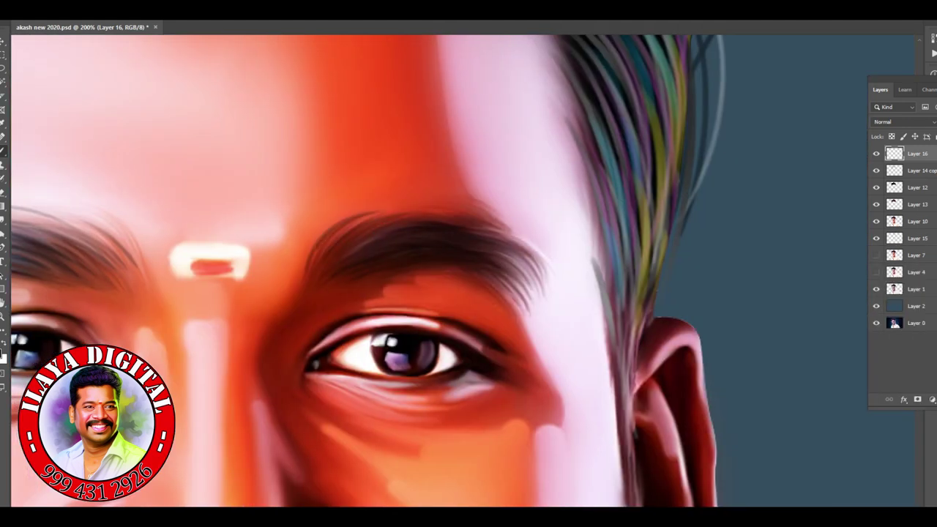
Step: Change the foreground colour to teal and paint fine curved hairs through the moustache
left_click(3, 354)
key("Return")
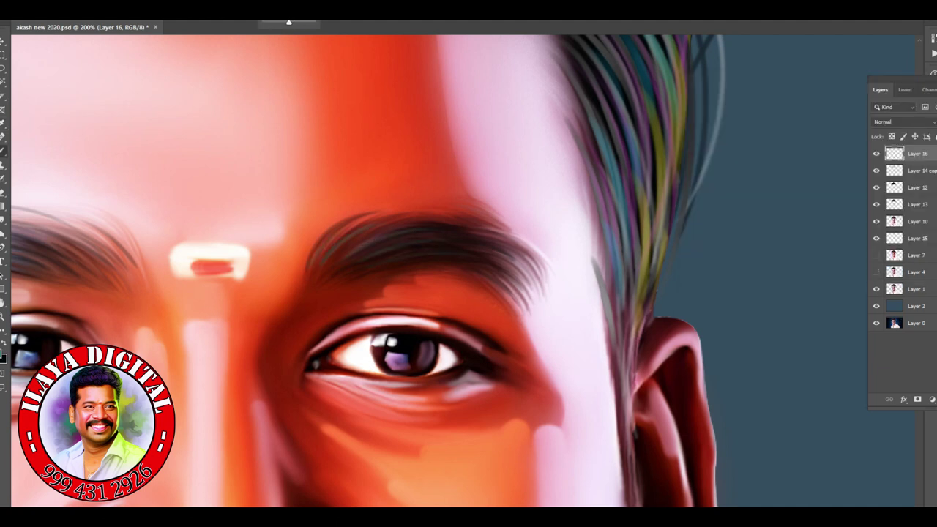
left_click_drag(395, 293, 681, 226)
left_click_drag(410, 410, 363, 169)
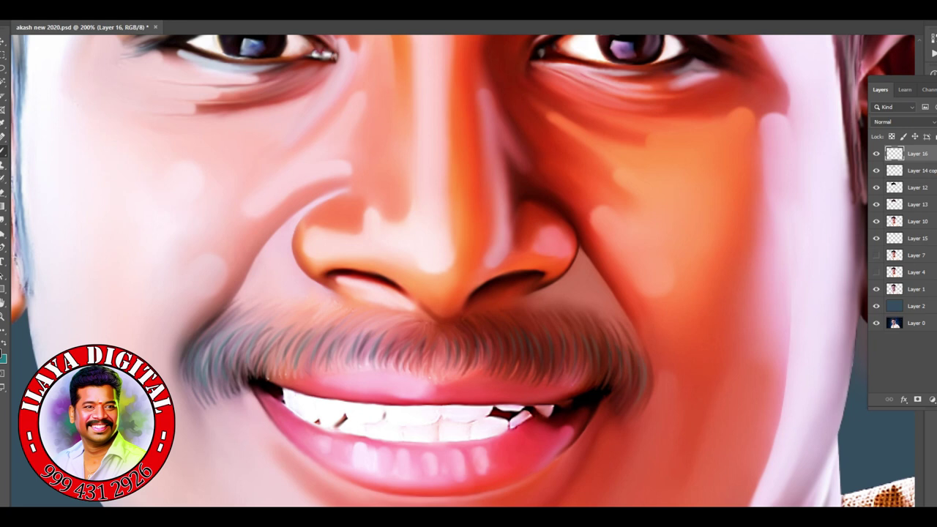
Step: Set one painting colour to yellow-green c9e820 and the other to orange
left_click_drag(835, 174, 834, 196)
left_click(795, 129)
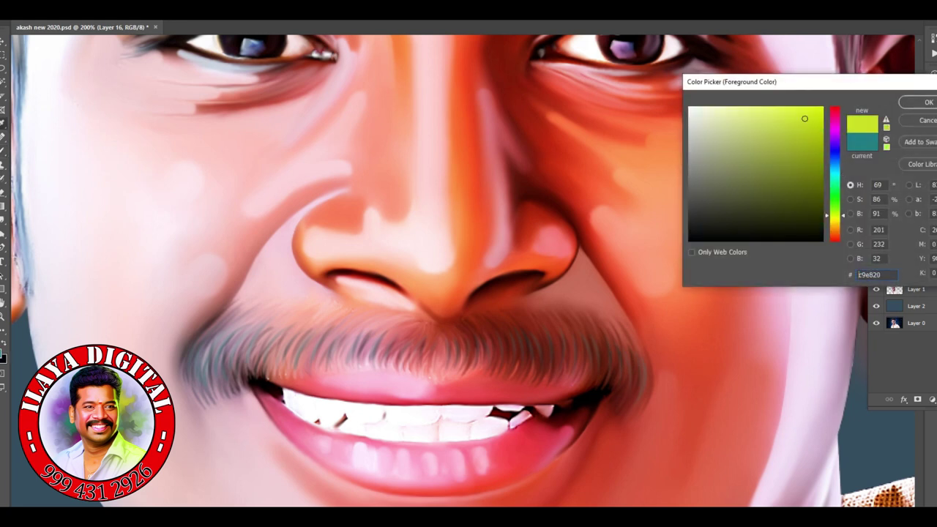
left_click(927, 101)
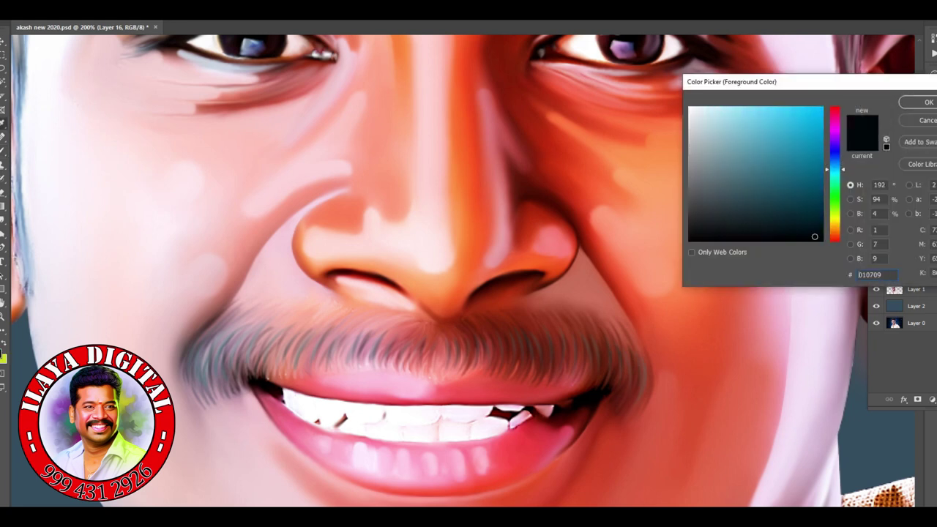
left_click(834, 232)
key("Return")
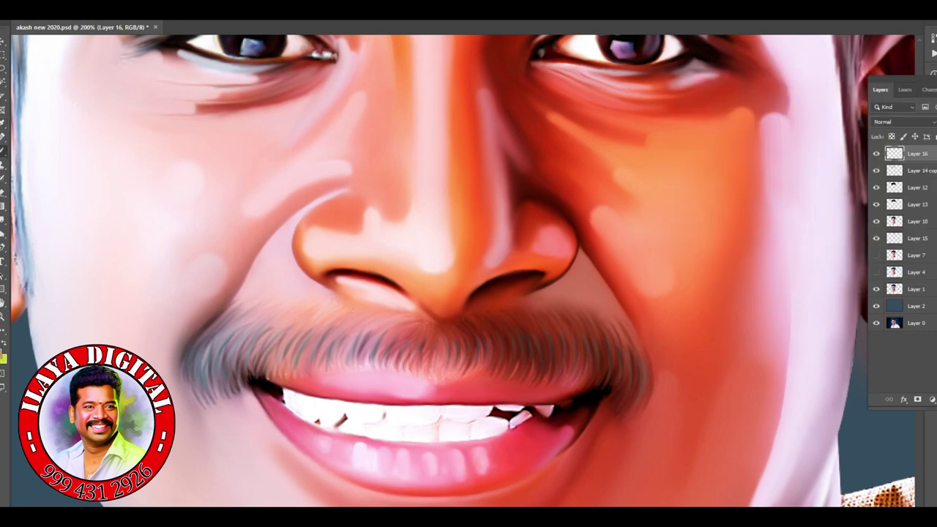
Step: Paint yellow-green highlight hairs through the ends of the moustache and along both eyebrows
key("ctrl+plus")
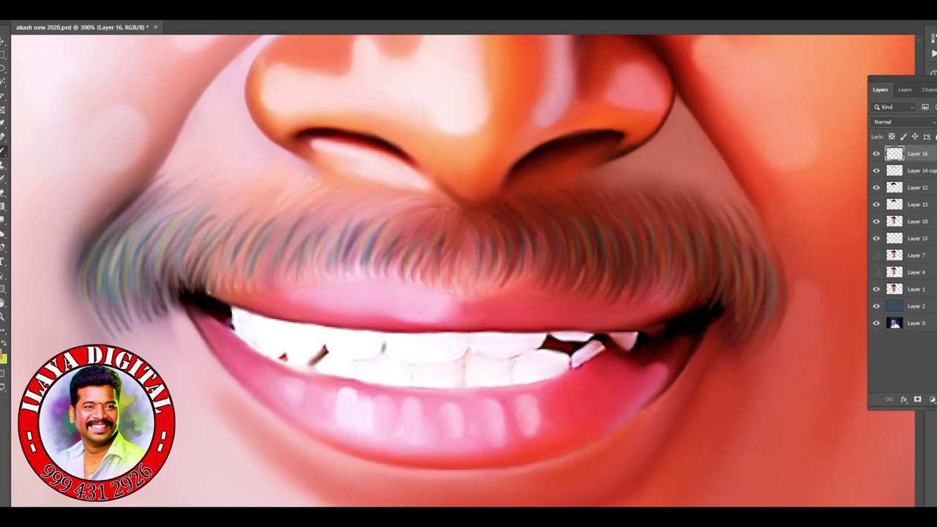
key("ctrl+minus")
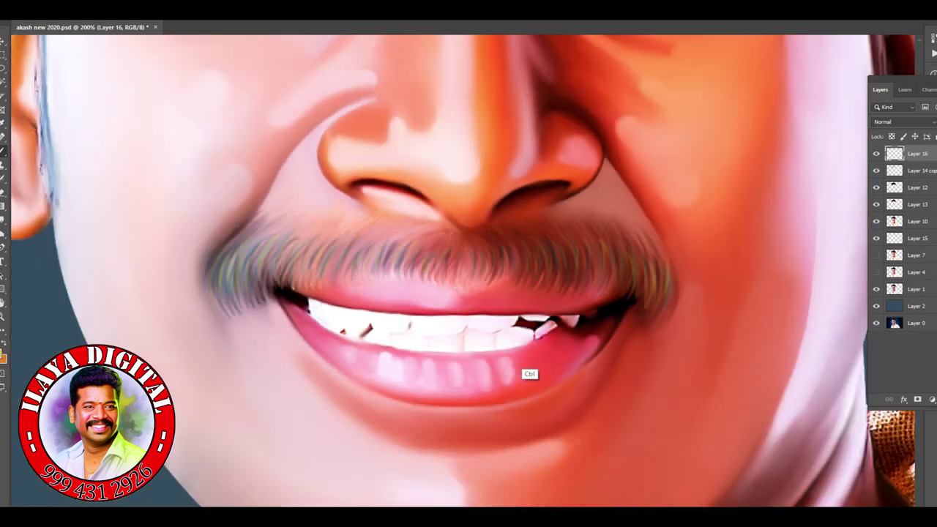
scroll(463, 270, "up", 5)
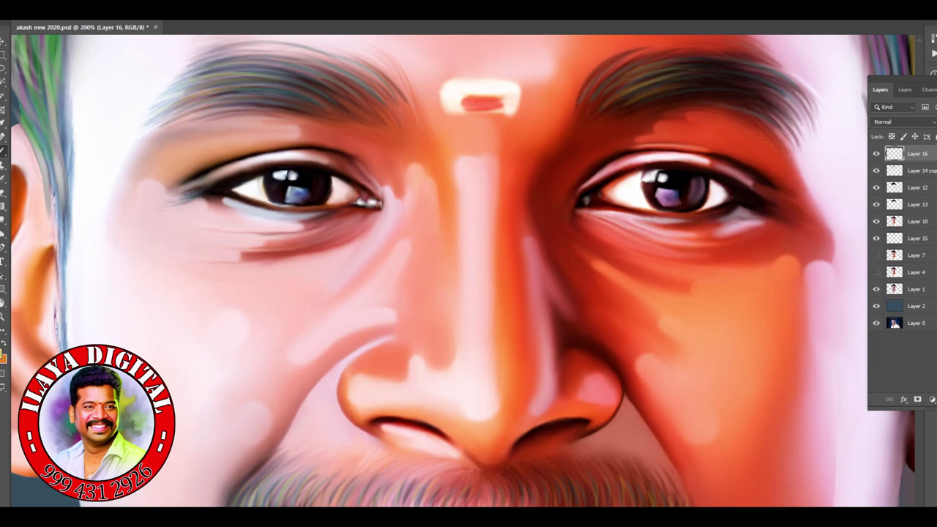
Step: Change the foreground colour to black and paint dark curved hairs along the full width of the moustache
scroll(469, 271, "down", 5)
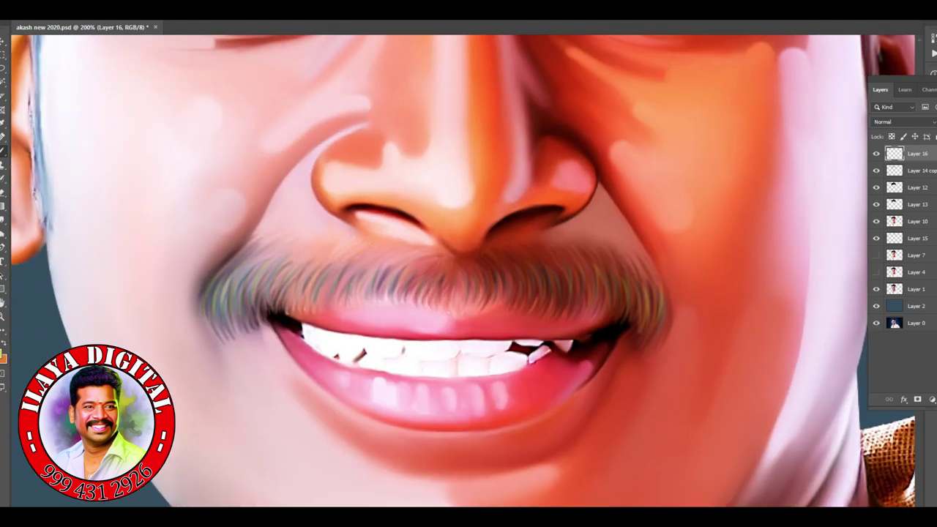
key("ctrl+plus")
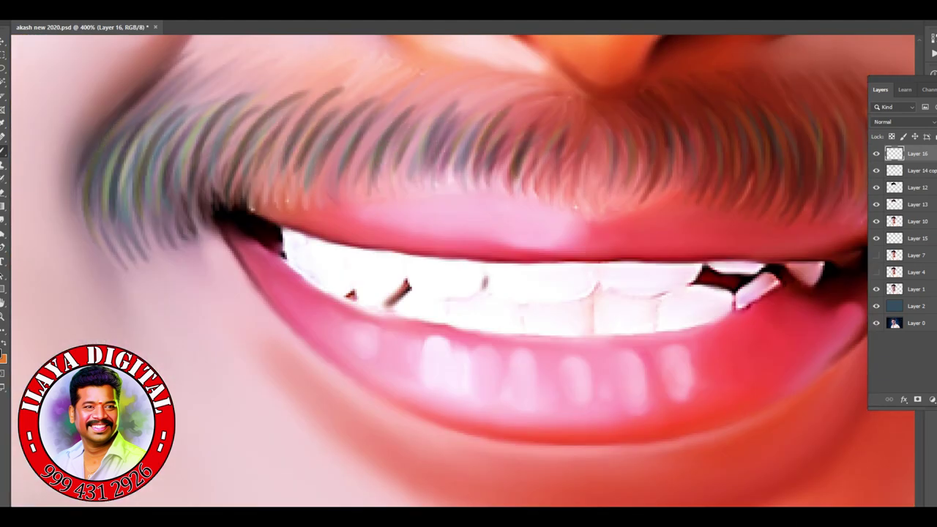
scroll(468, 271, "up", 3)
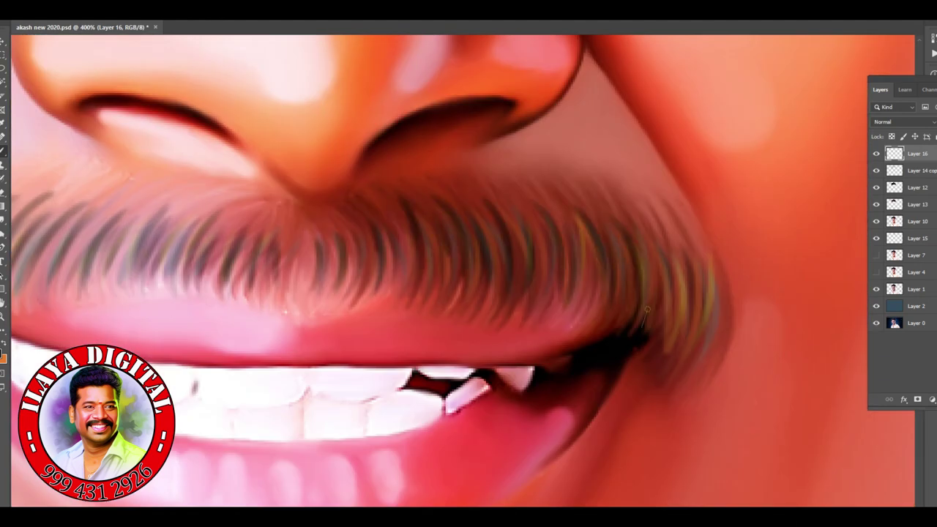
key("ctrl+minus")
key("ctrl+minus")
key("ctrl+minus")
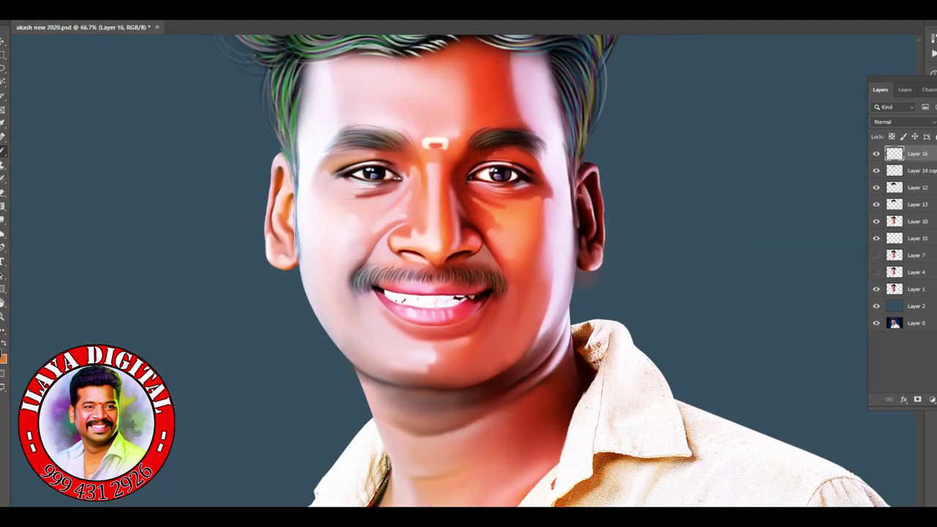
Step: Paint thin dark stray strands over the forehead just below the front hairline
key("ctrl+plus")
key("ctrl+plus")
left_click_drag(121, 146, 425, 171)
left_click_drag(139, 202, 98, 344)
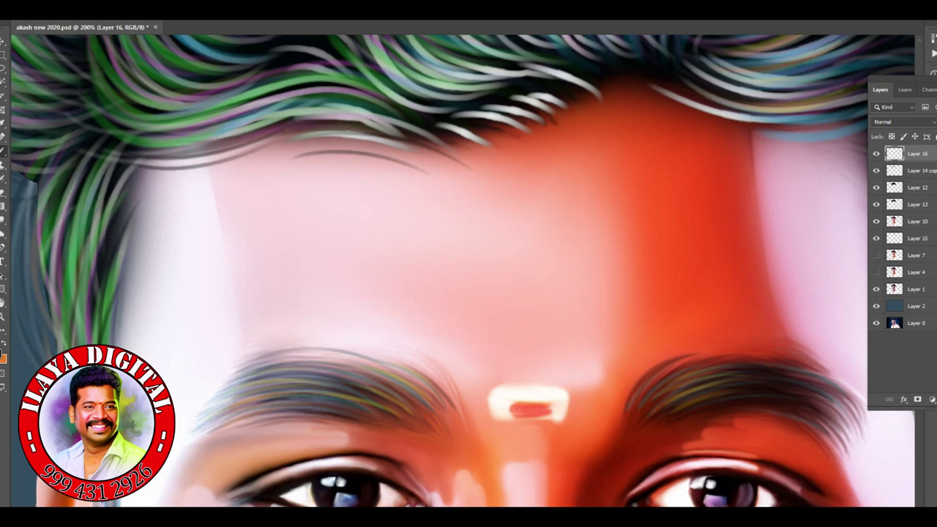
scroll(468, 271, "up", 3)
Step: Paint thin dark strands down both sideburns along the inner edges of the ears
scroll(469, 271, "down", 10)
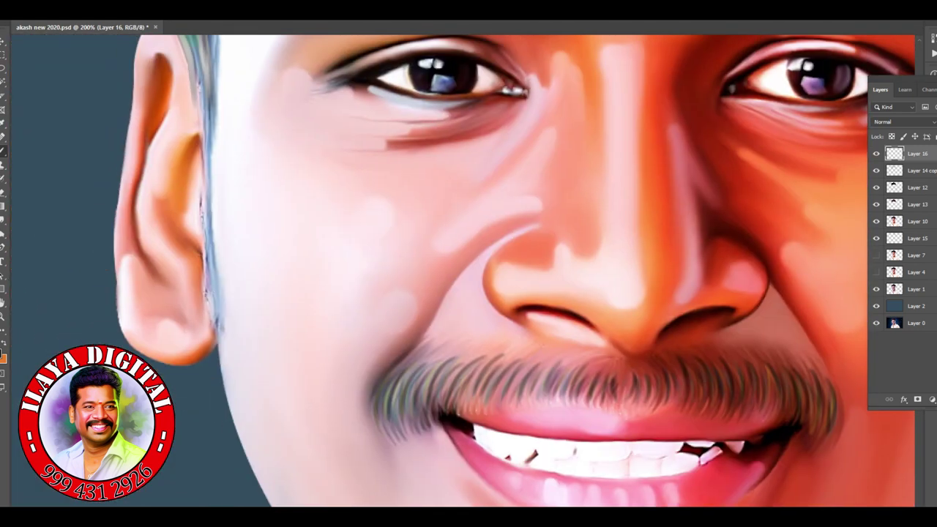
left_click_drag(207, 107, 214, 325)
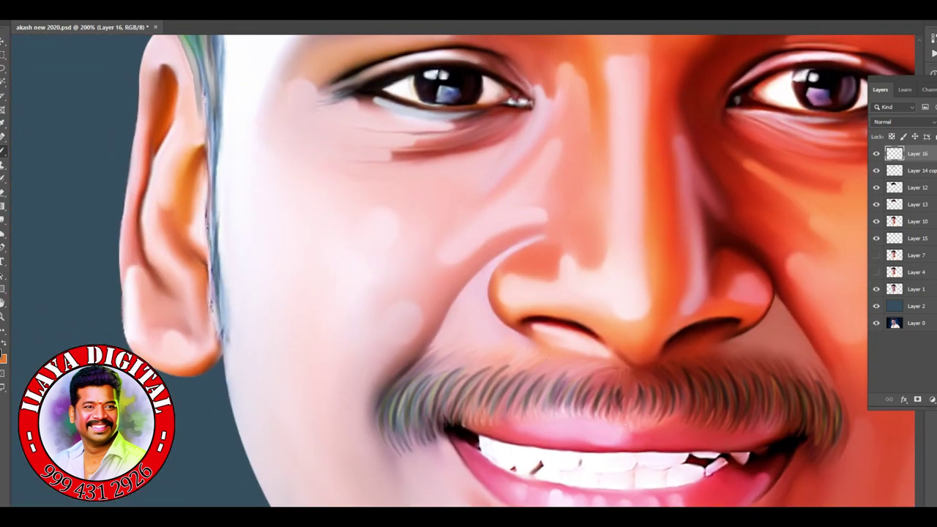
scroll(469, 271, "right", 2)
scroll(469, 271, "right", 8)
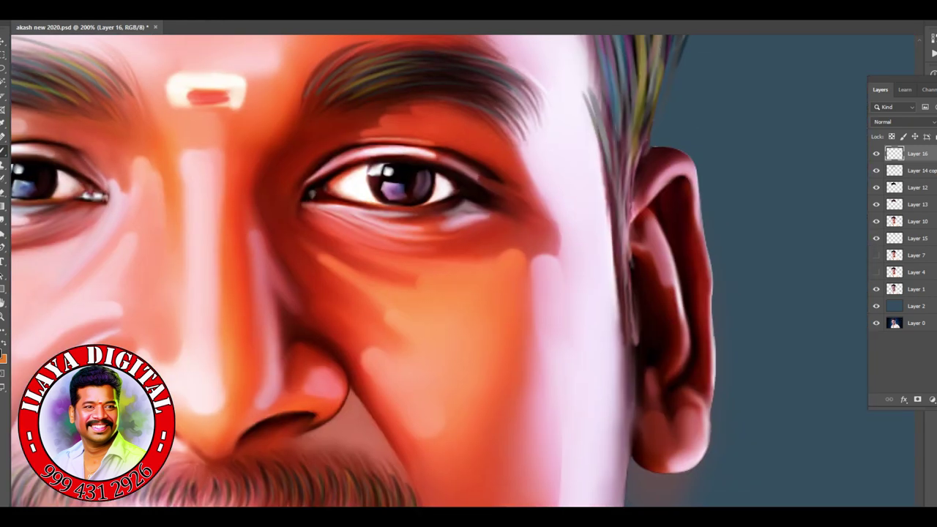
Step: Paint orange and dark flyaway strands around the crown and both outer bulges of the hair
key("ctrl+minus")
key("ctrl+minus")
key("ctrl+minus")
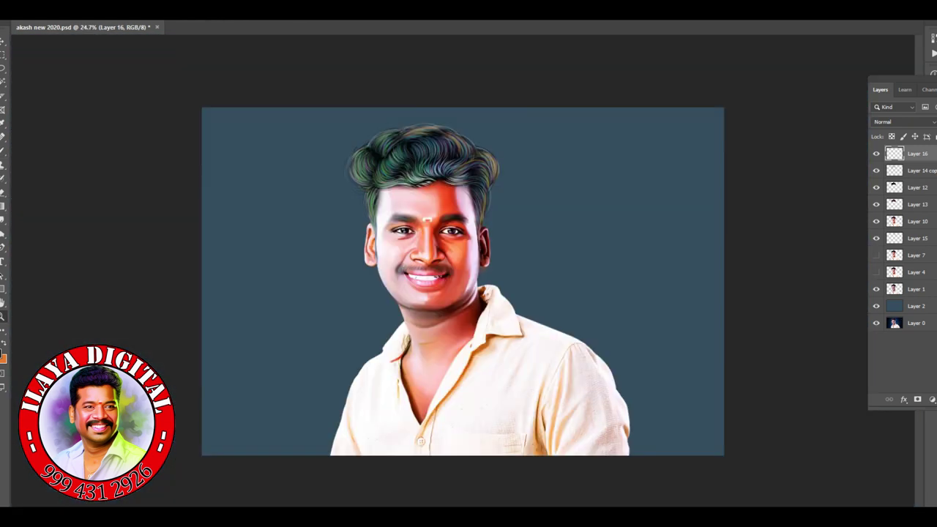
key("ctrl+plus")
key("ctrl+plus")
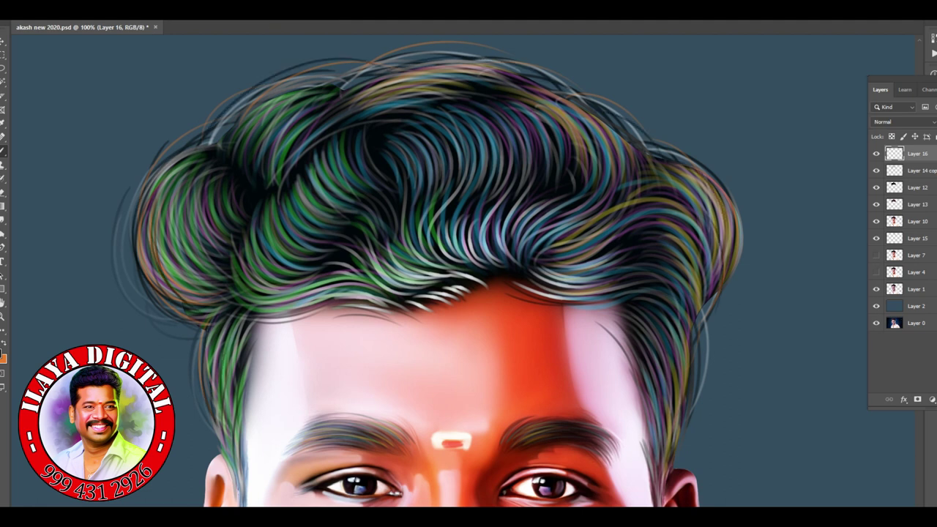
Step: Add a new layer above the hair layers and set the foreground colour to orange-red da6344
key("ctrl+minus")
key("ctrl+minus")
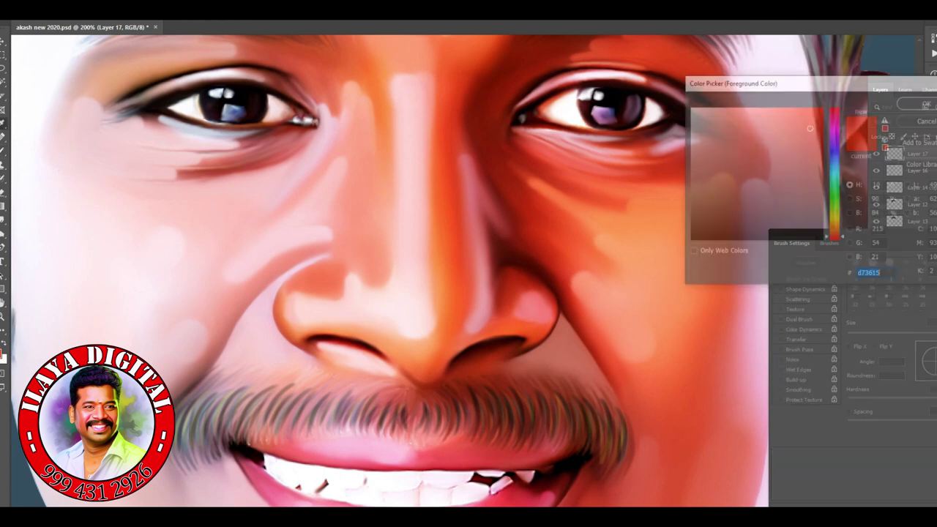
key("Return")
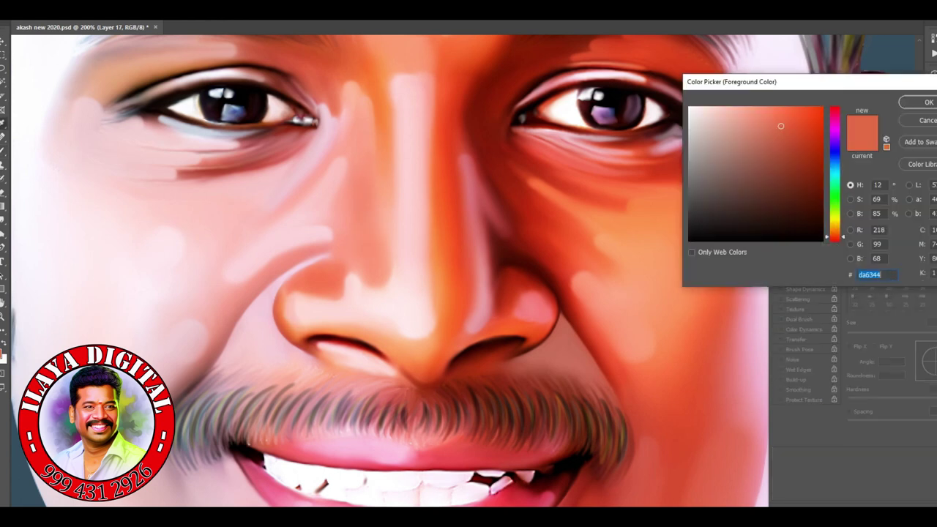
key("Return")
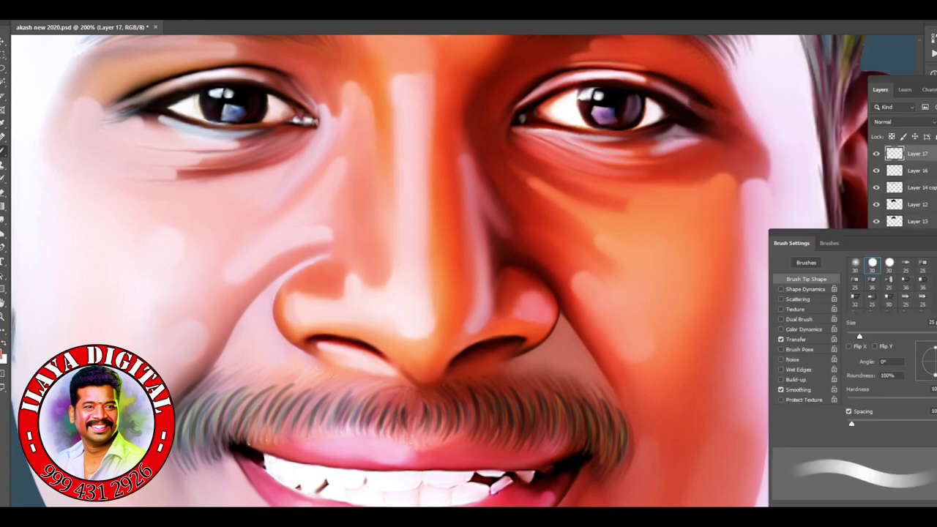
Step: Paint and blend thin red detail lines along the skin folds below the left eye
key("Return")
key("bracketleft")
key("bracketleft")
key("bracketright")
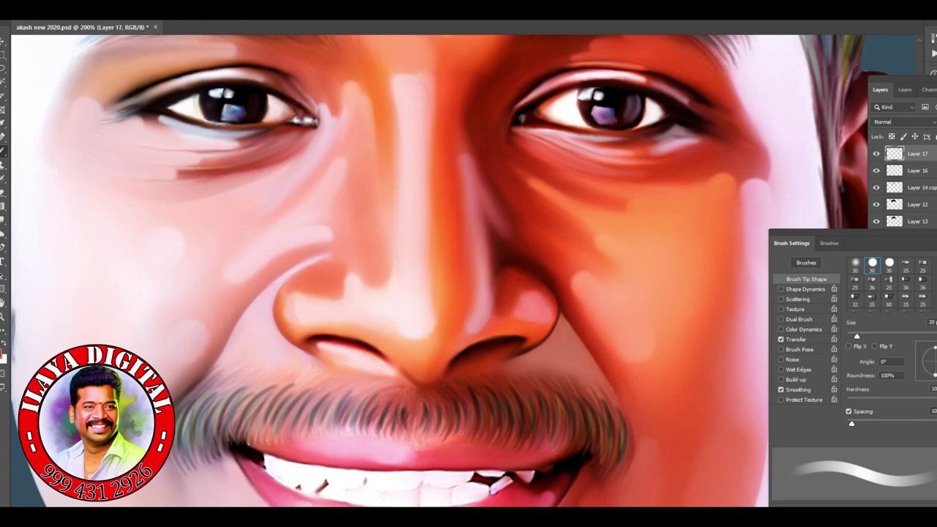
key("Return")
key("ctrl+plus")
key("ctrl+plus")
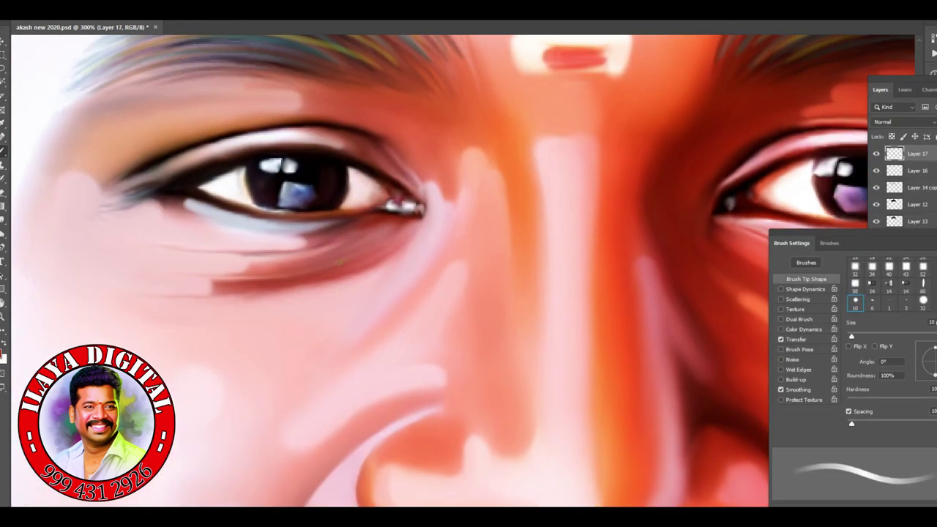
key("Return")
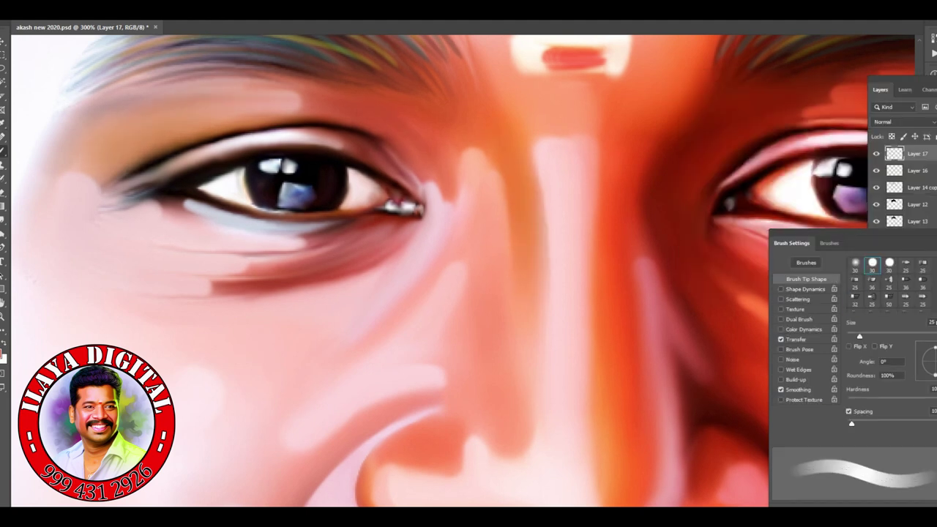
scroll(388, 271, "down", 5)
key("Return")
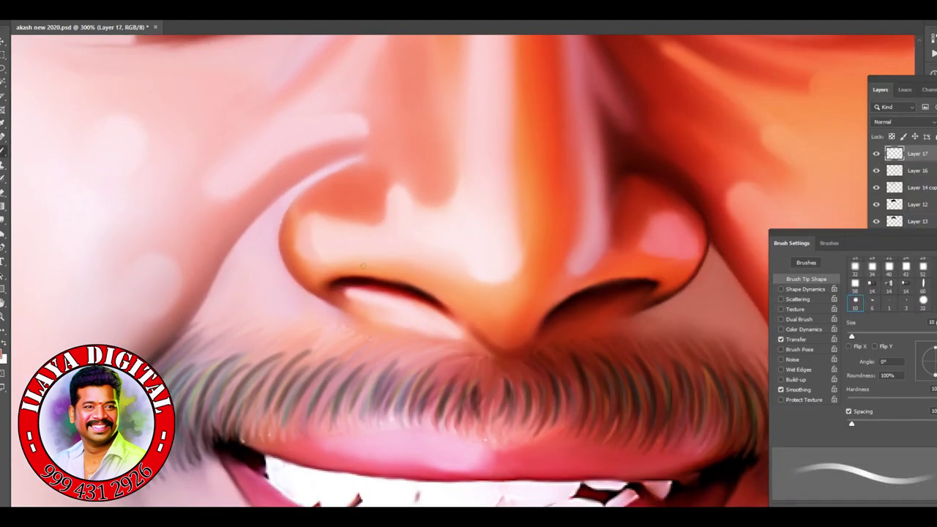
Step: Set the foreground colour to pink-red d24e6f and paint and blend the outer edge of the lower lip and the upper lip
scroll(388, 271, "down", 5)
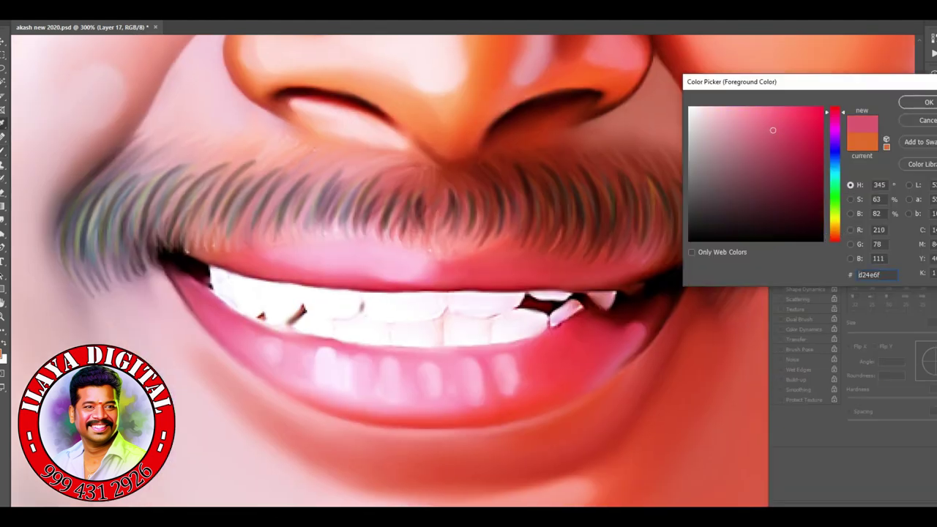
key("Return")
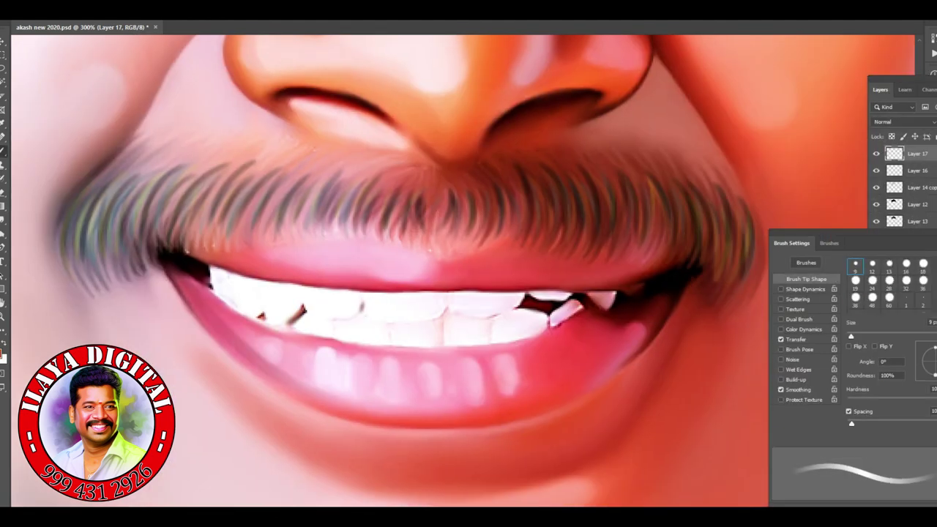
left_click_drag(219, 322, 344, 402)
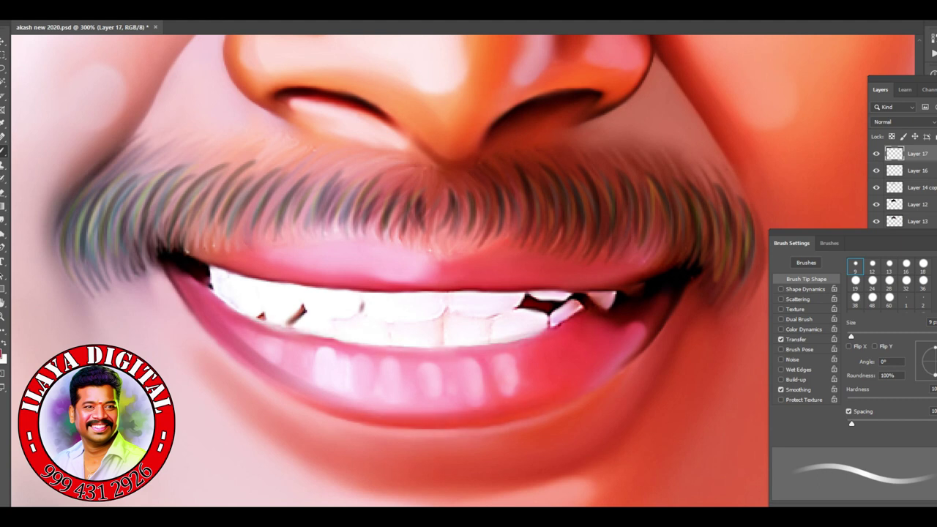
key("e")
key("b")
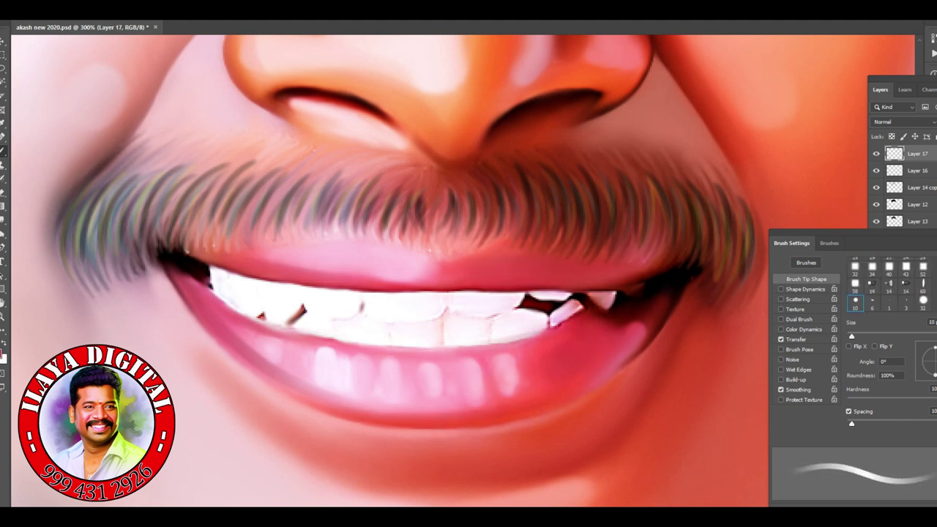
key("e")
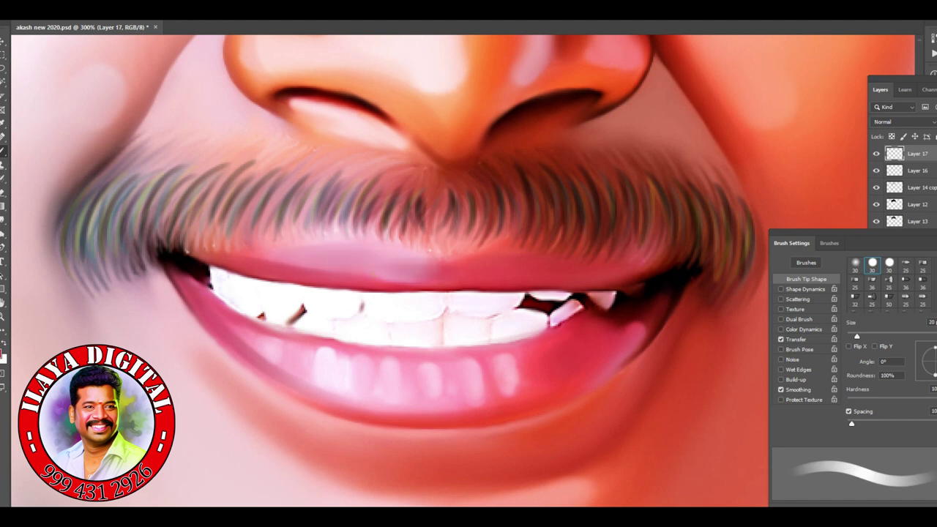
key("b")
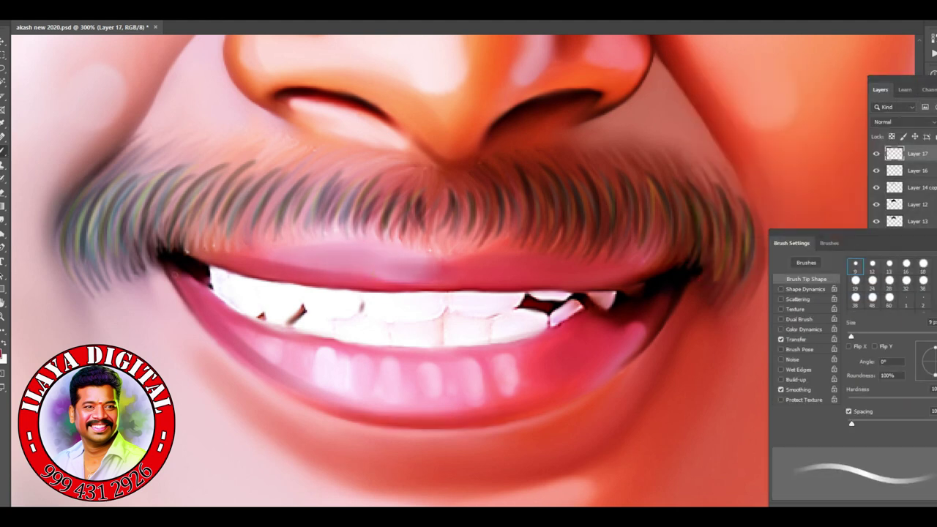
key("e")
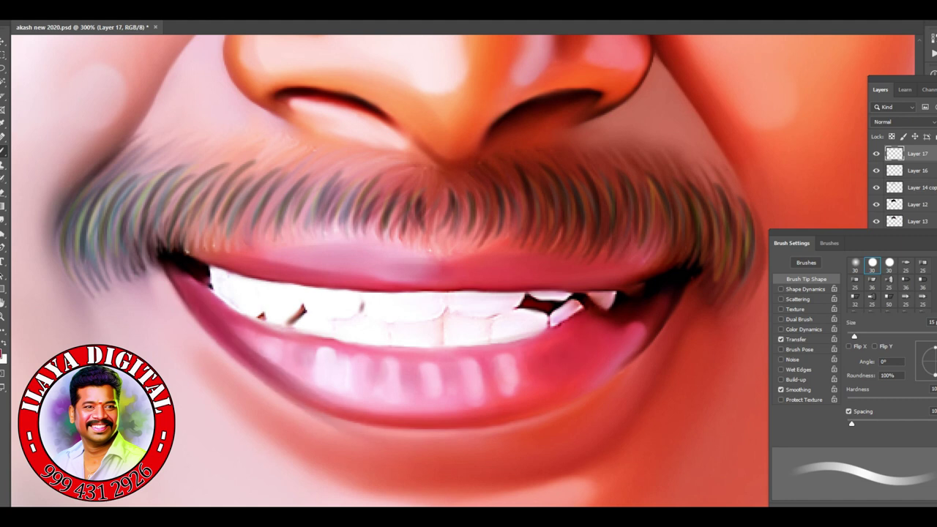
Step: Choose a light pink foreground colour and paint a thin highlight along the bottom edge of the lower lip
scroll(388, 271, "down", 3)
key("Return")
key("b")
left_click_drag(359, 271, 421, 270)
key("ctrl+0")
key("ctrl+plus")
key("ctrl+plus")
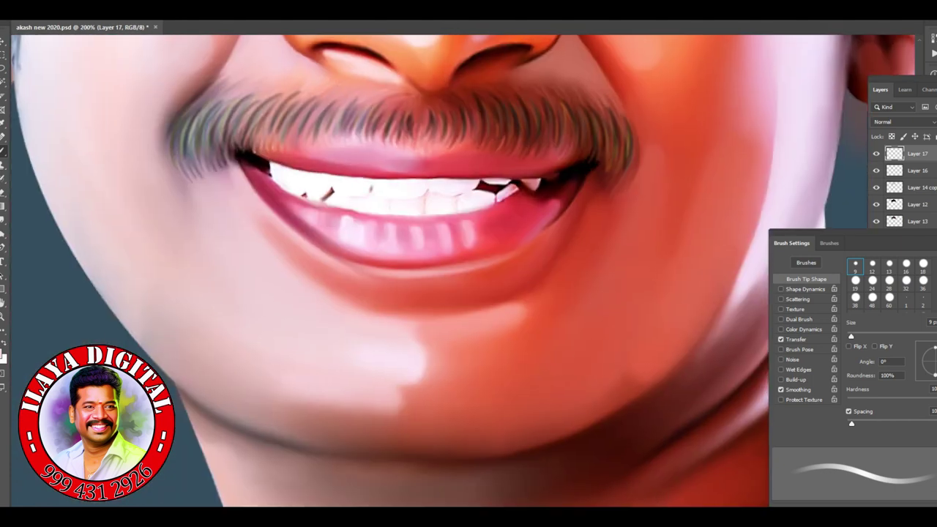
Step: Set the foreground colour to yellow-green a0e815 and add a new layer above the facial detail layer
key("ctrl+minus")
key("ctrl+minus")
key("ctrl+plus")
scroll(388, 271, "up", 5)
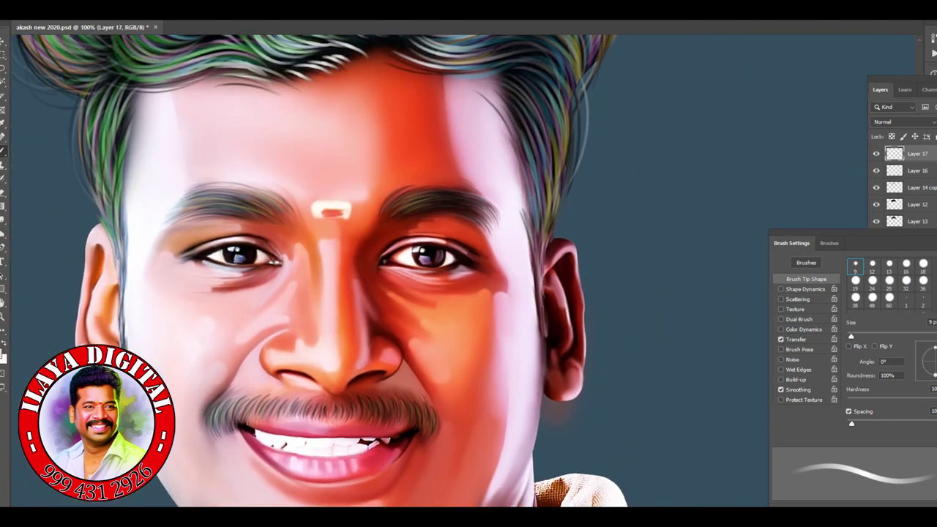
left_click(3, 355)
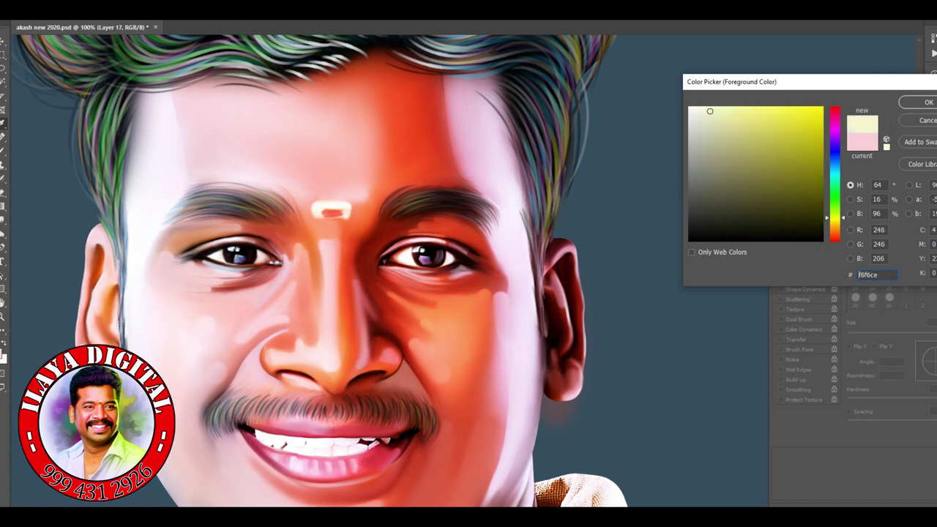
type("a0e815")
key("Return")
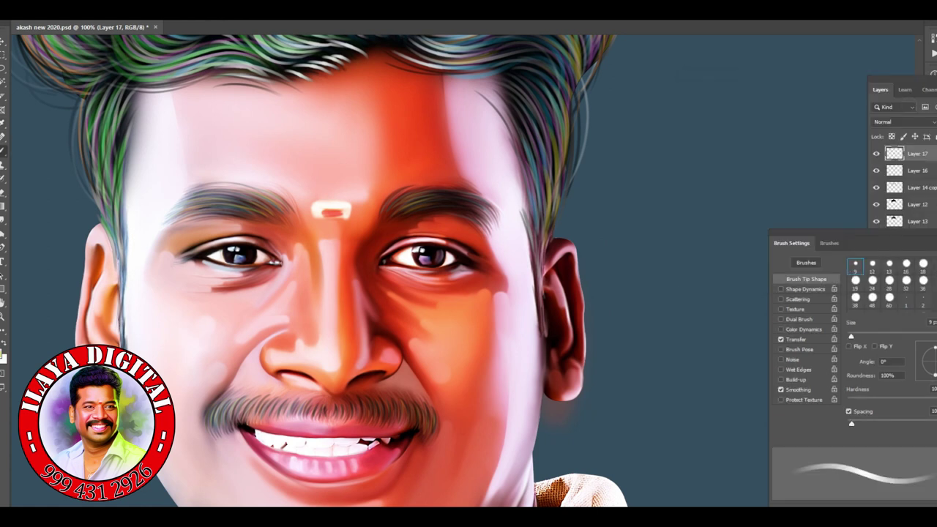
key("F5")
key("ctrl+shift+alt+n")
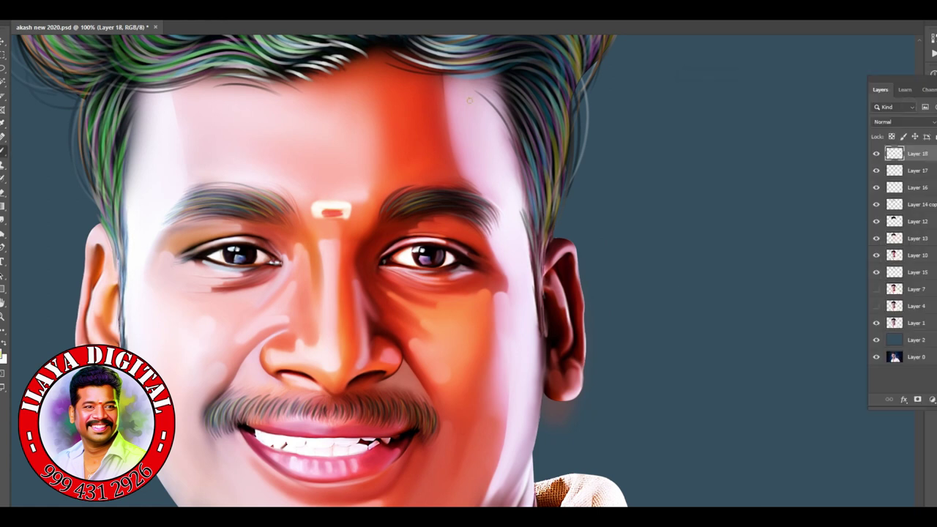
Step: Try a yellow-green tint in Overlay mode over the right side of the face, hair, ear and neck, limited to the figure's outline
key("ctrl+minus")
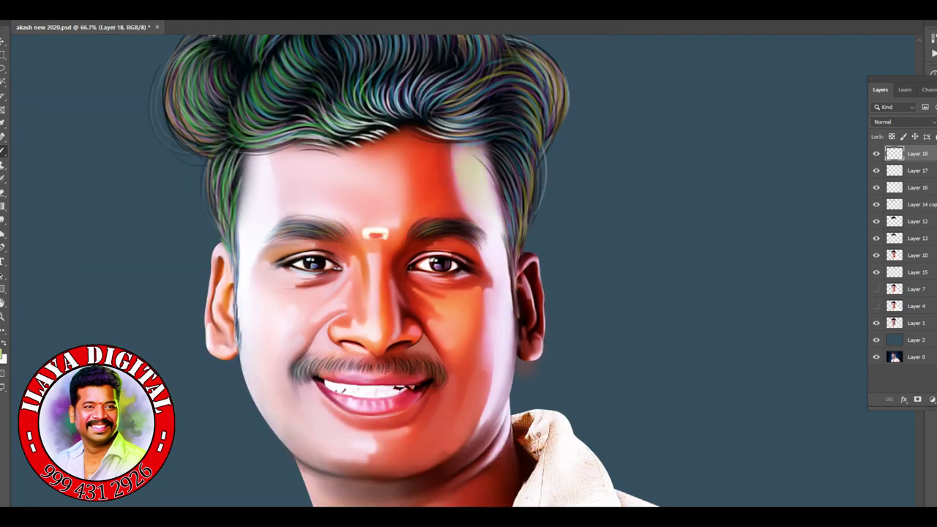
mouse_move(468, 139)
left_mouse_down()
mouse_move(512, 344)
mouse_move(505, 458)
mouse_move(527, 80)
mouse_move(533, 292)
mouse_move(512, 132)
mouse_move(521, 263)
mouse_move(497, 308)
mouse_move(491, 475)
mouse_move(469, 110)
mouse_move(528, 58)
left_mouse_up()
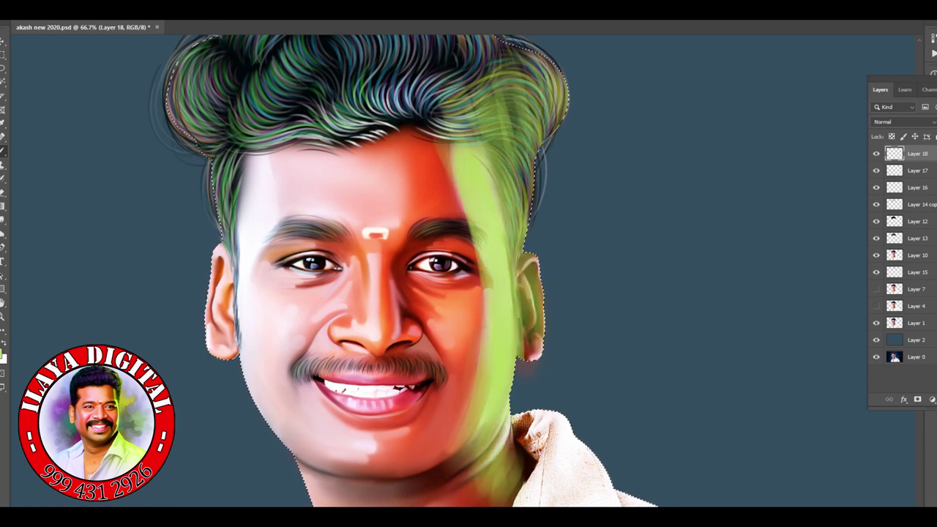
key("shift+alt+o")
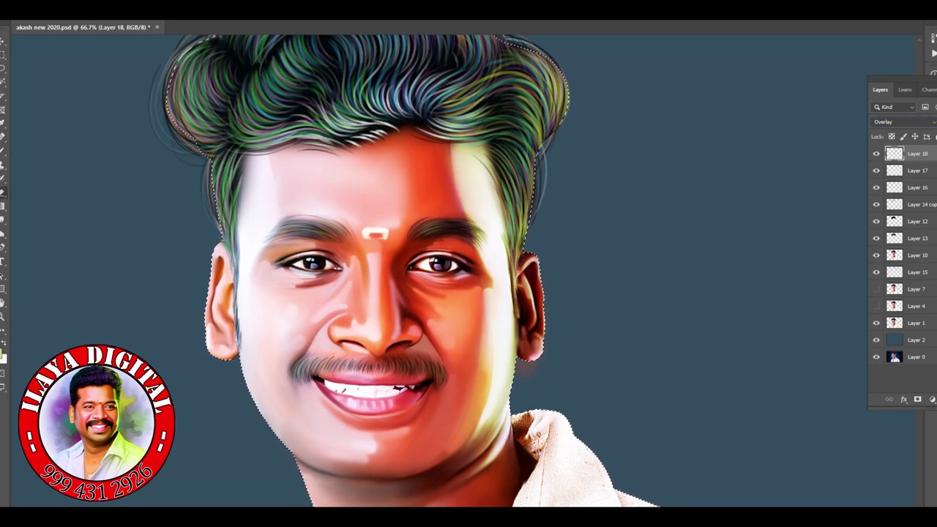
key("ctrl+d")
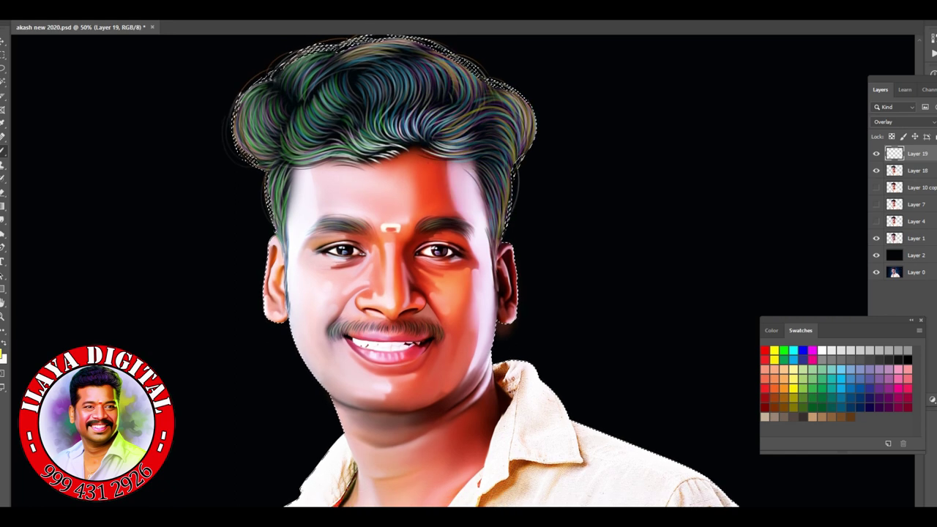
Step: Paint a soft yellow tint with a 300 px brush over the right side of the hair, face and shirt on the Overlay layer
key("F5")
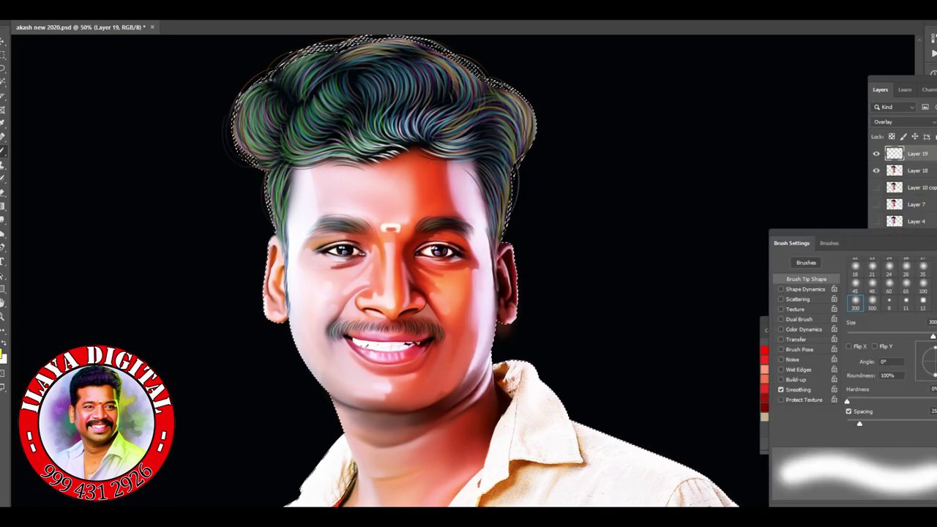
key("F5")
scroll(468, 271, "down", 5)
scroll(469, 271, "up", 6)
Step: Shift the hue of the right-side tint from yellow to teal with Hue/Saturation
key("ctrl+u")
key("shift+Up")
key("shift+Up")
key("shift+Up")
key("shift+Up")
key("shift+Up")
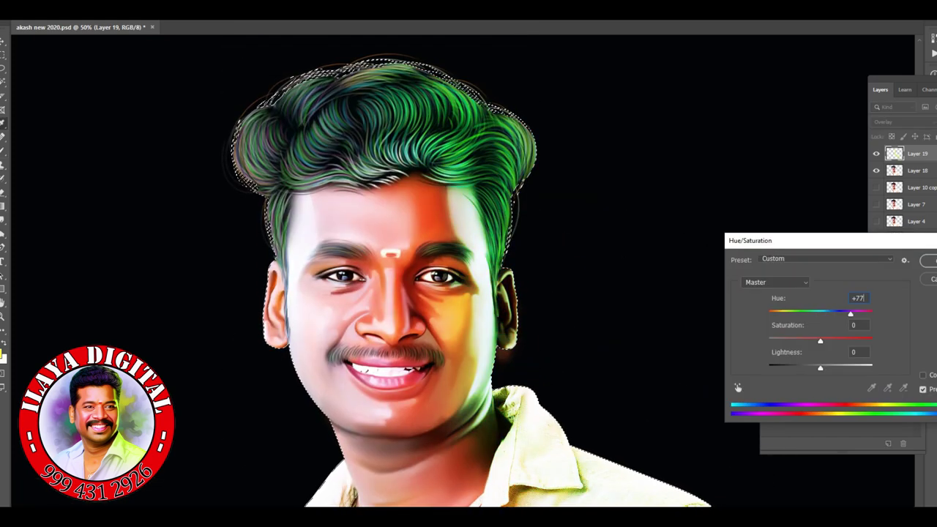
key("shift+Down")
key("shift+Up")
key("Return")
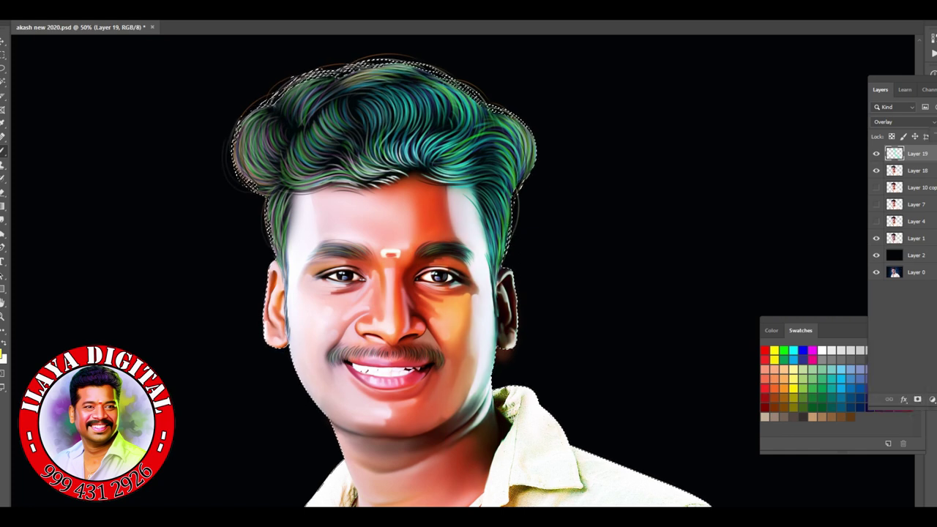
Step: Readjust the hue of the right-side tint to a bluer teal
key("ctrl+shift+u")
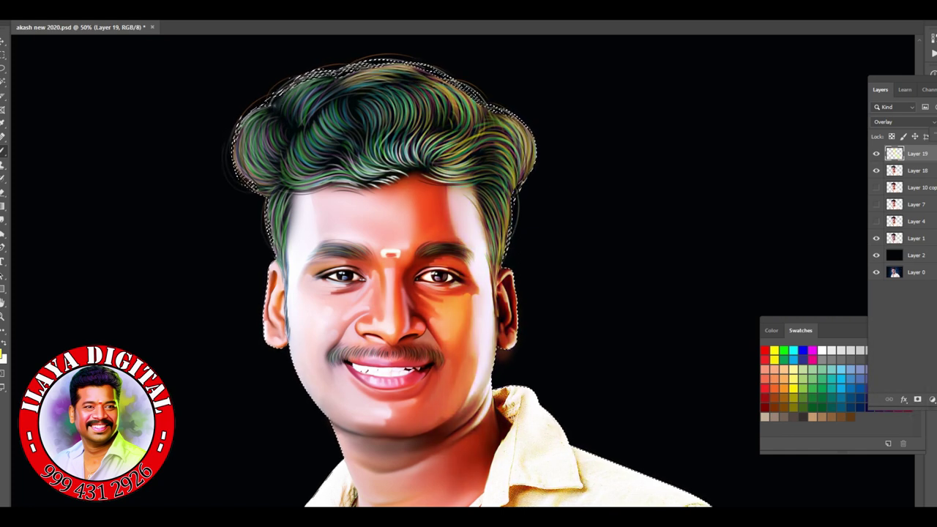
key("ctrl+u")
key("Up")
key("Up")
key("Up")
key("Return")
Step: Add a new layer in Overlay mode and paint a soft tint over the left side of the hair and face
key("ctrl+shift+alt+n")
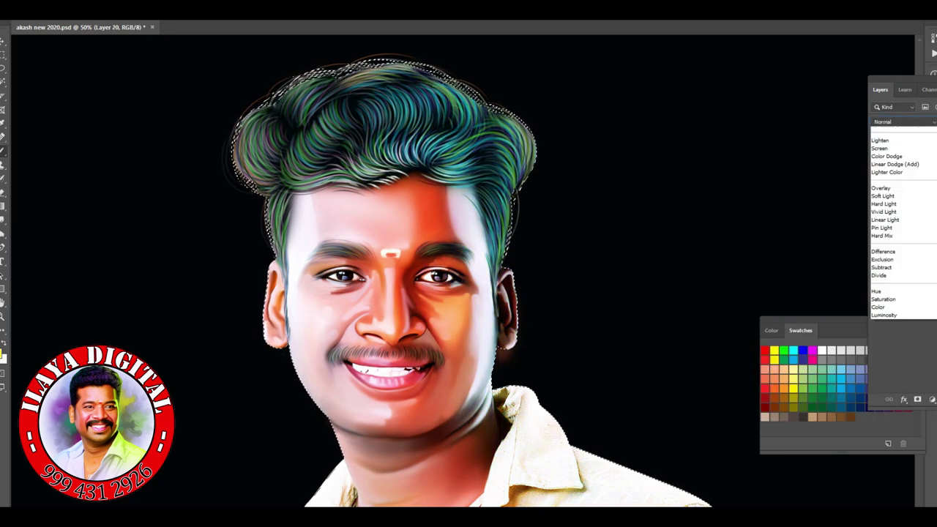
key("shift+alt+o")
scroll(462, 271, "down", 3)
scroll(461, 271, "up", 3)
Step: Try different hues on the left-side tint with Hue/Saturation and settle on a violet tone
key("ctrl+u")
type("-112")
key("shift+Down")
key("shift+Down")
key("shift+Down")
key("shift+Down")
key("shift+Down")
key("shift+Down")
key("shift+Down")
key("shift+Up")
key("shift+Up")
key("shift+Up")
key("shift+Up")
key("shift+Up")
key("shift+Up")
key("shift+Up")
key("shift+Up")
key("shift+Up")
key("shift+Up")
key("shift+Up")
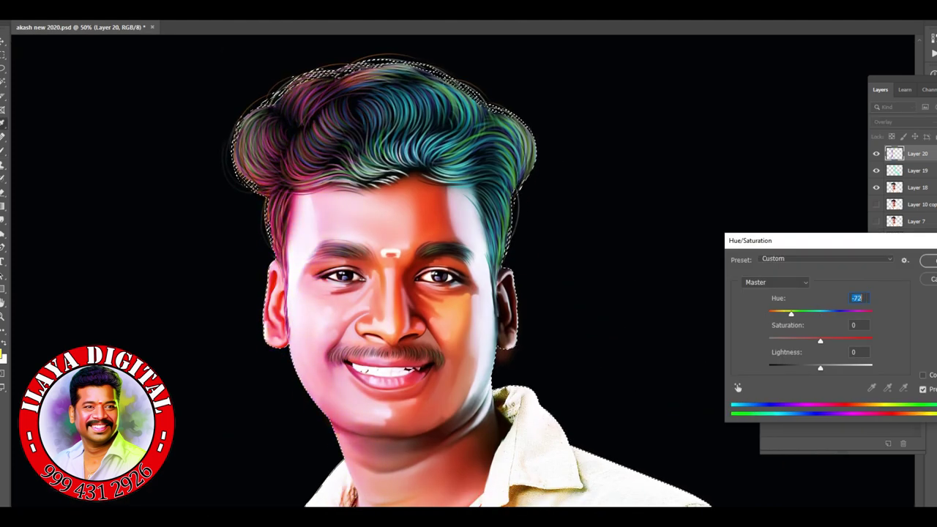
key("shift+Down")
key("shift+Down")
key("shift+Down")
key("shift+Down")
key("shift+Down")
key("shift+Down")
key("shift+Down")
key("shift+Down")
key("shift+Down")
key("shift+Down")
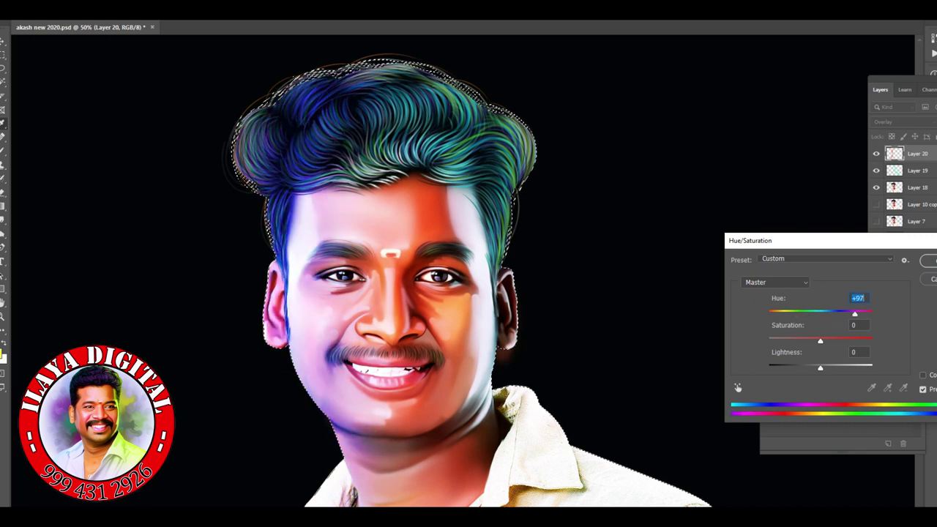
key("Down")
key("Down")
key("Down")
key("Down")
key("Down")
key("Down")
key("Down")
key("Down")
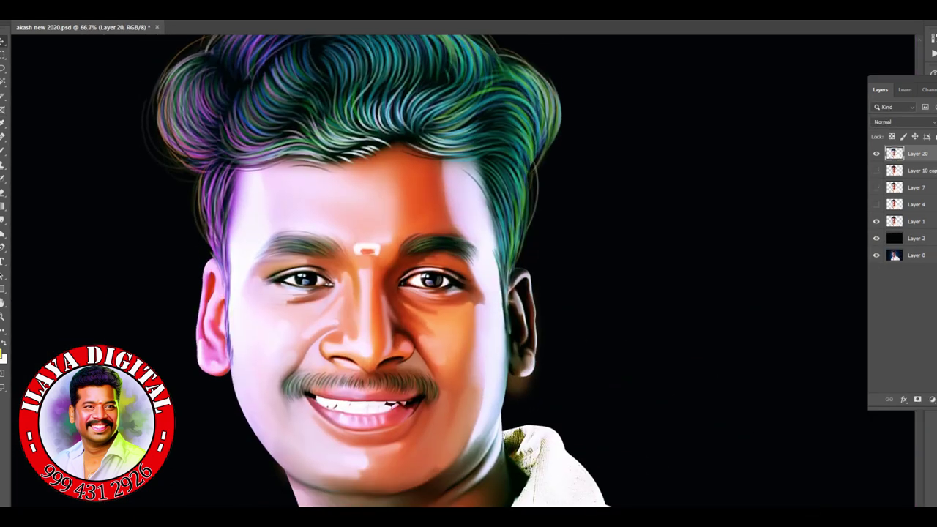
Step: Compare the whole portrait with and without the merged top layer
key("ctrl+minus")
key("ctrl+minus")
left_click(876, 153)
key("ctrl+plus")
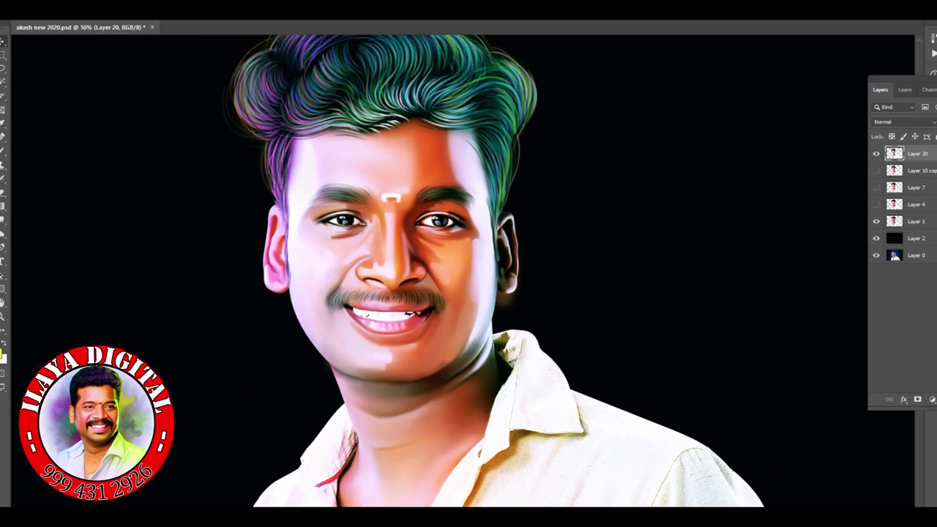